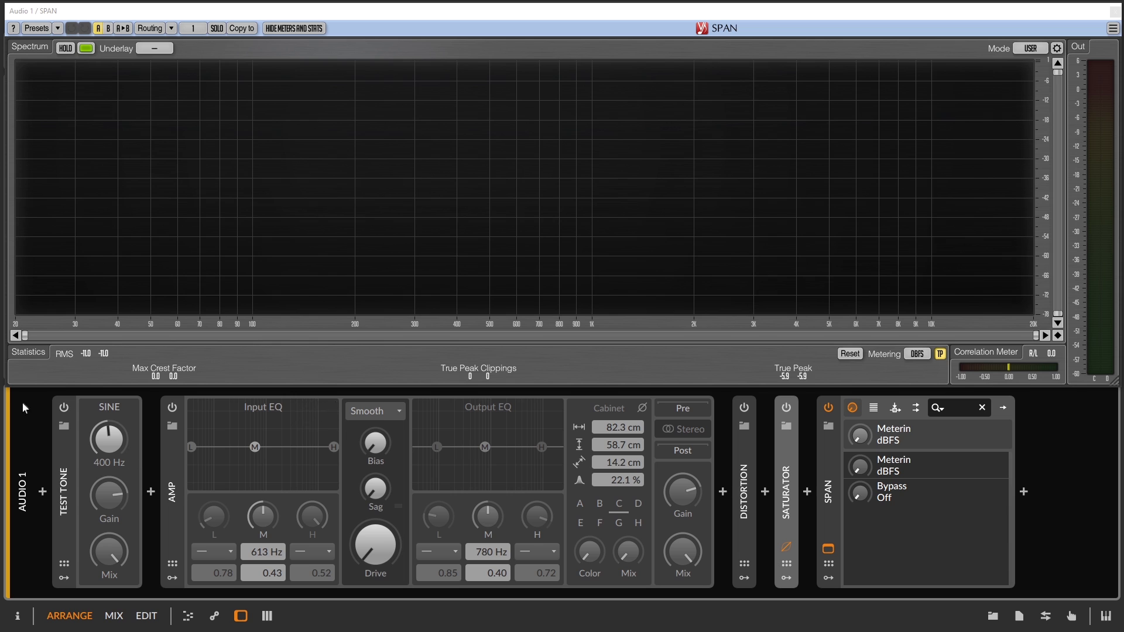
Turn on the Test Tone and Amp devices, and check the amp's available models while keeping Smooth selected.
left_click(63, 408)
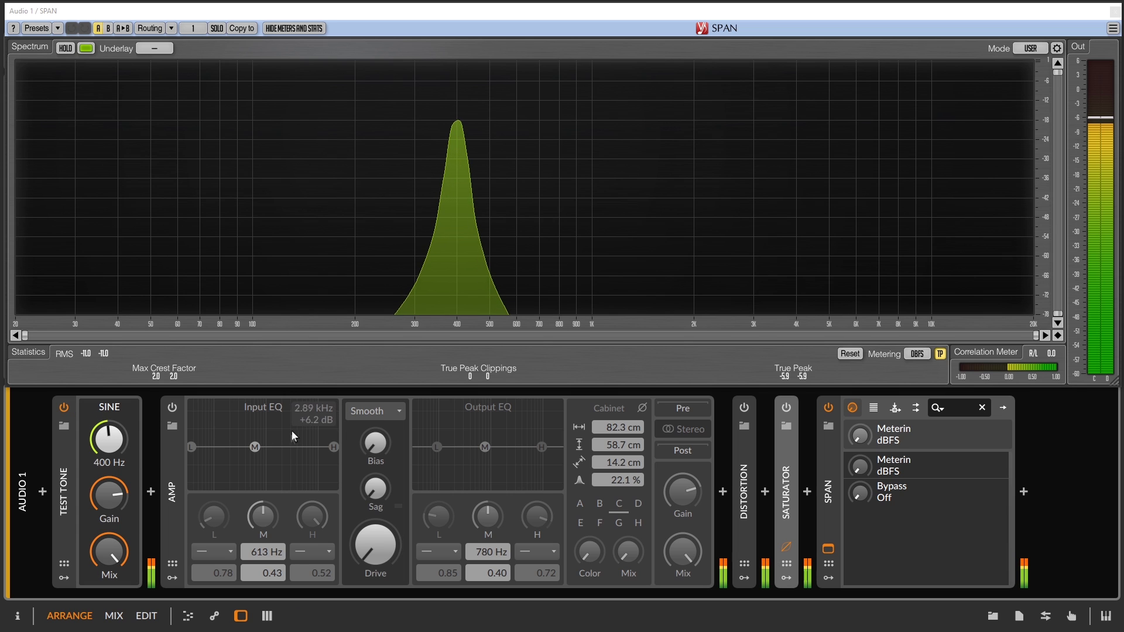
left_click(173, 409)
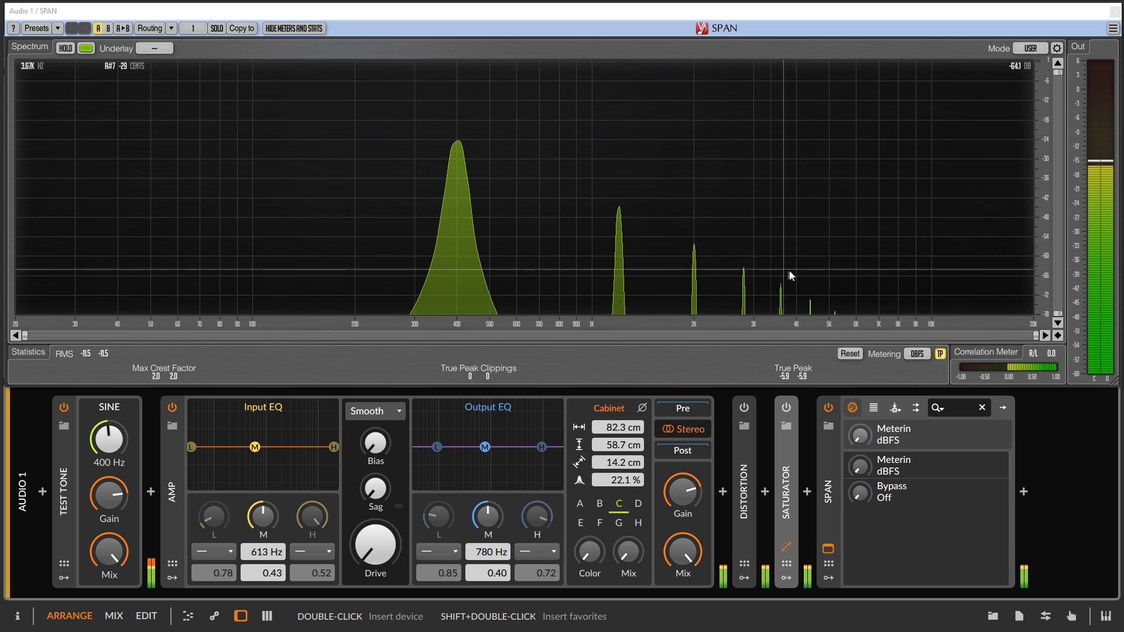
left_click(382, 412)
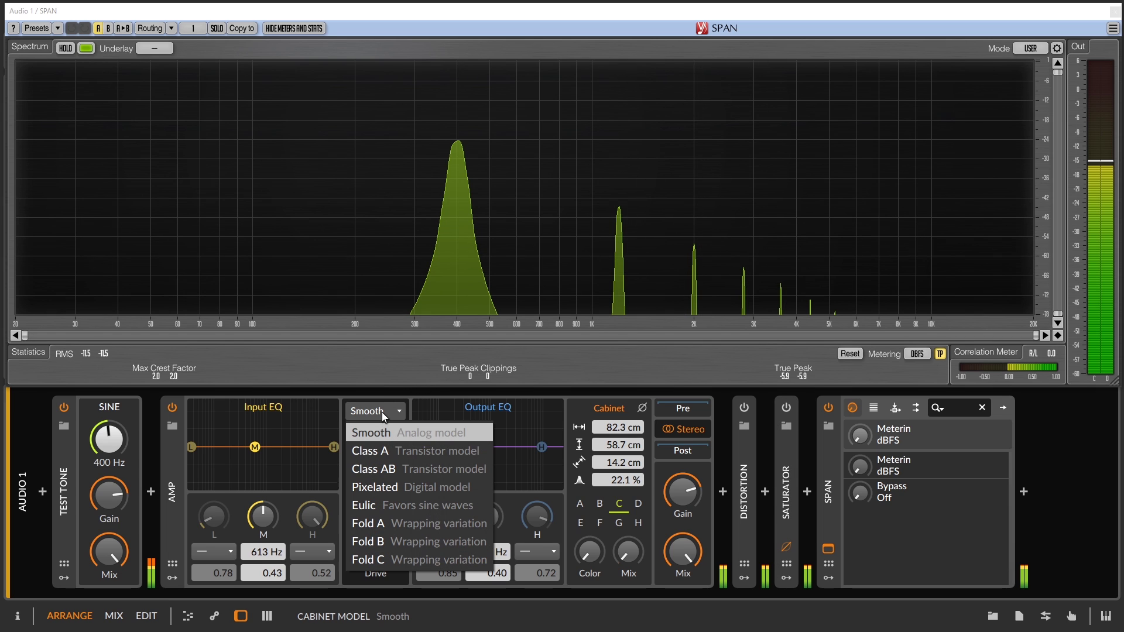
left_click(381, 413)
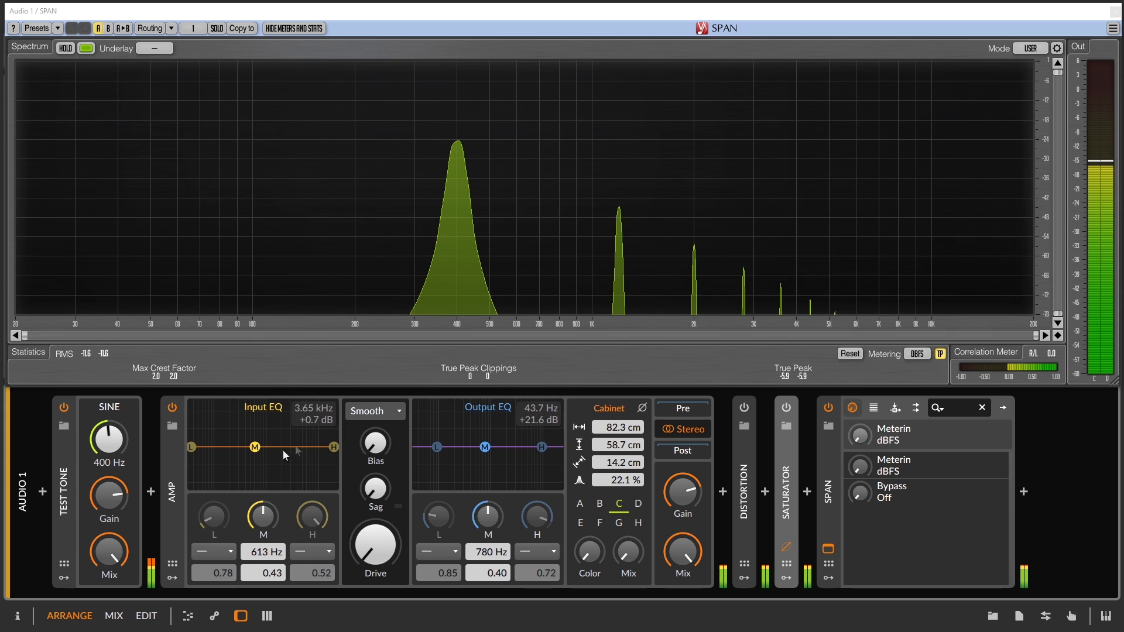
Raise the amp's Drive to +22.9 dB and increase its Bias while the Smooth model is active.
left_click_drag(349, 536, 392, 555)
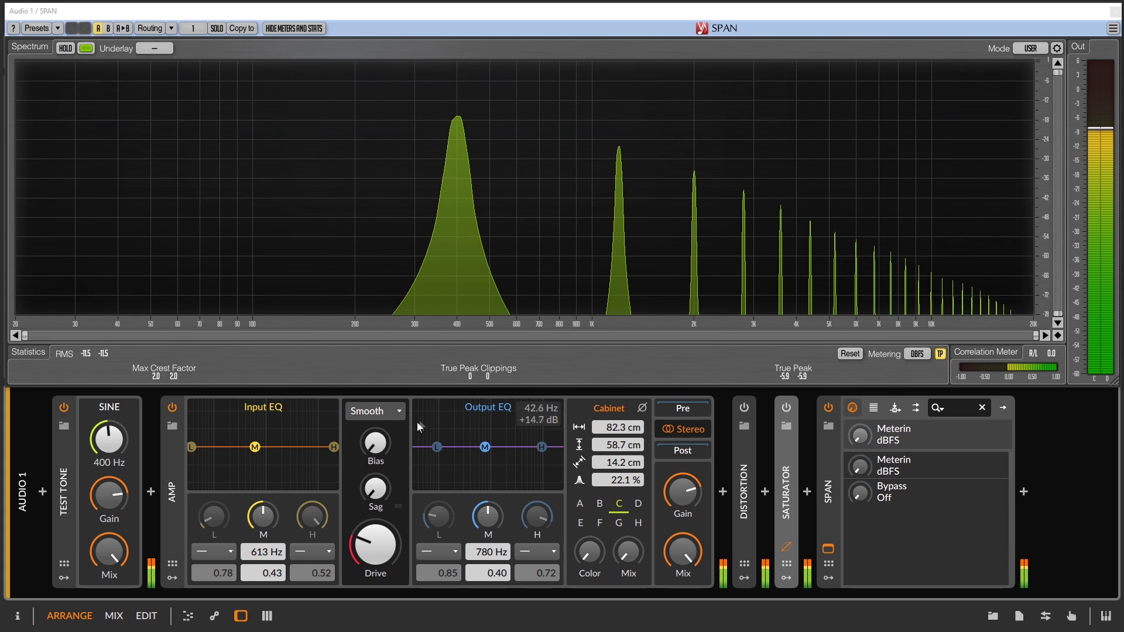
left_click_drag(382, 448, 382, 427)
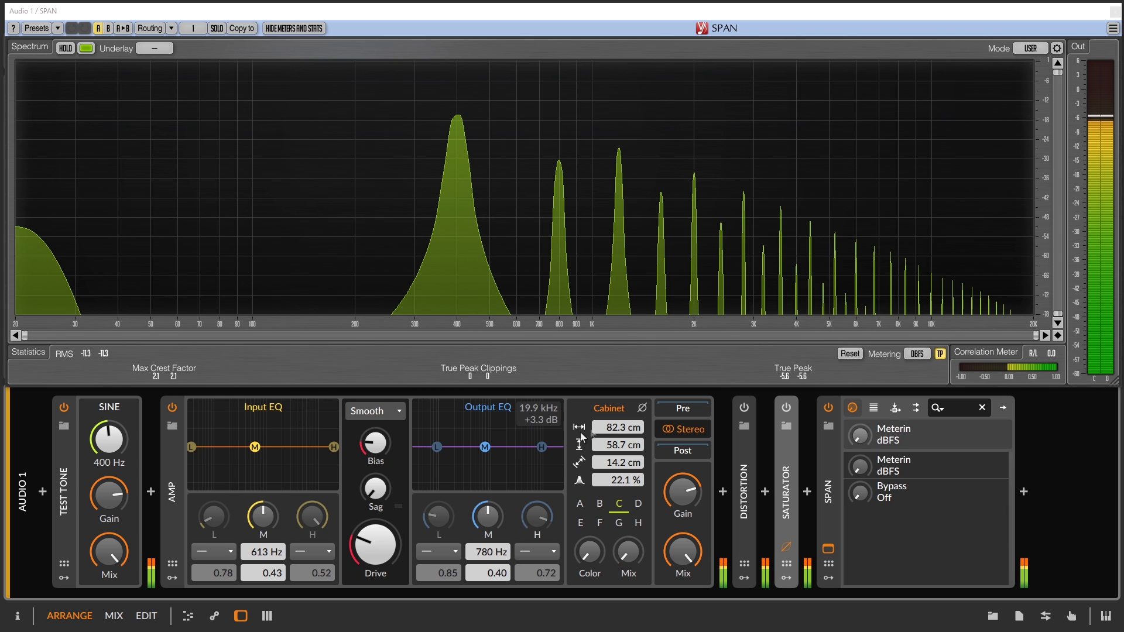
left_click_drag(375, 544, 375, 513)
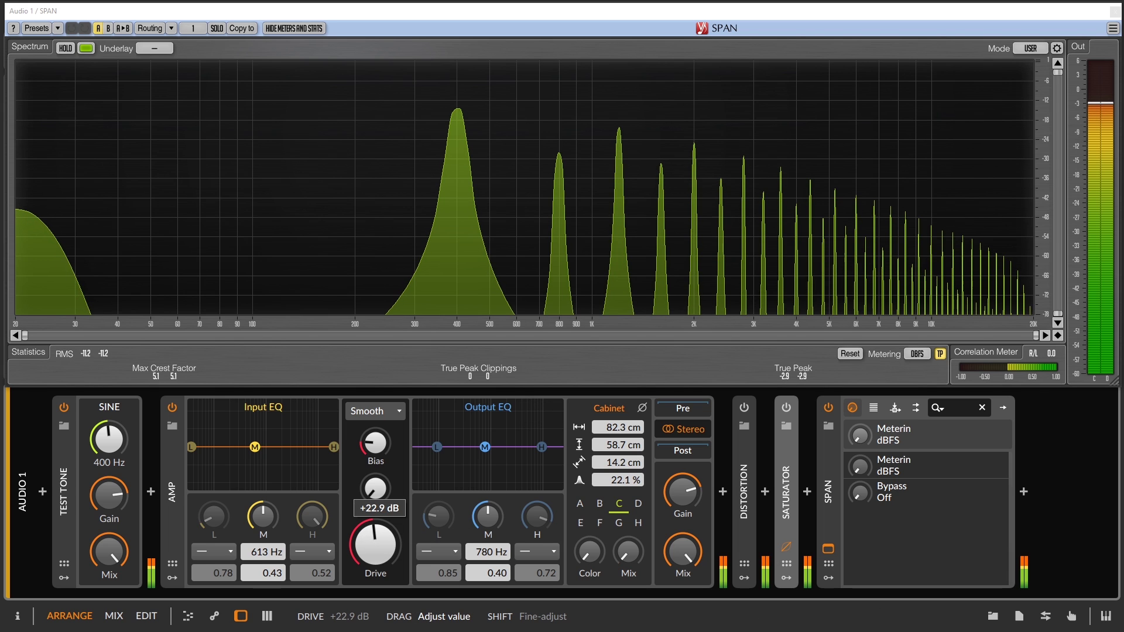
left_click_drag(380, 456, 380, 445)
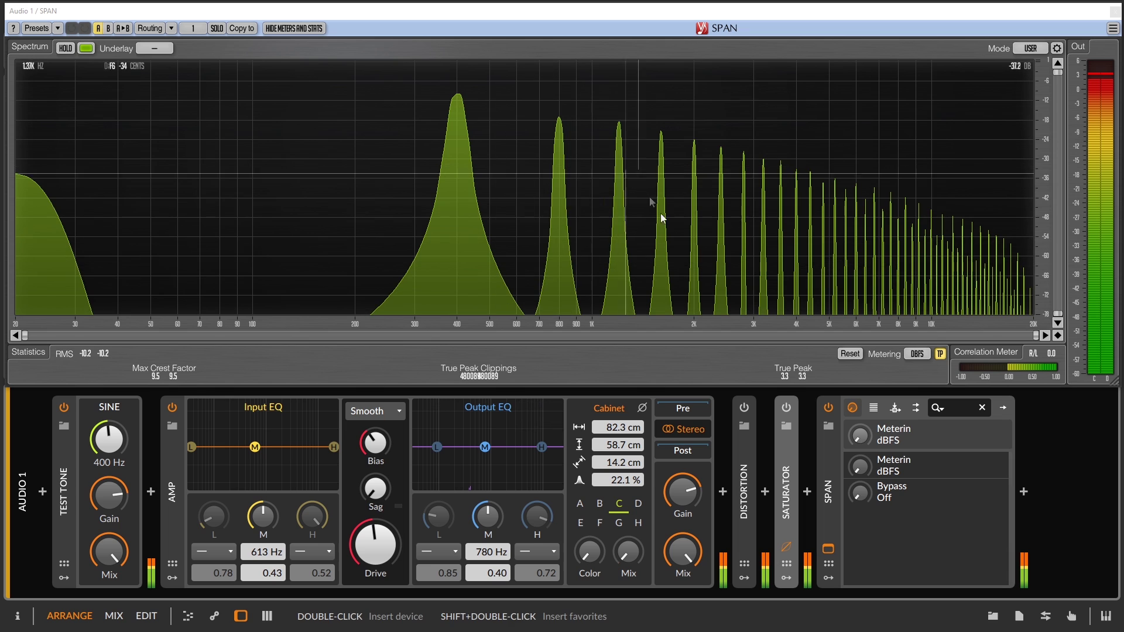
Test a raised Sag on the amp, returning it to zero, and lower Drive to +13.2 dB.
left_click_drag(386, 494, 386, 448)
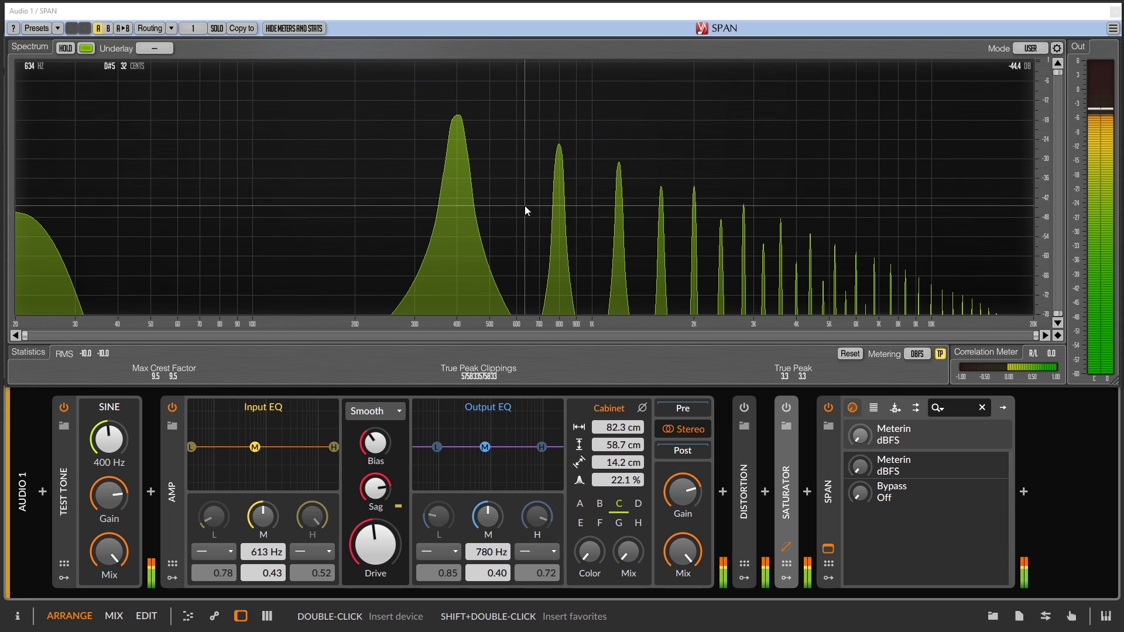
left_click_drag(391, 478, 391, 498)
left_click_drag(375, 544, 375, 553)
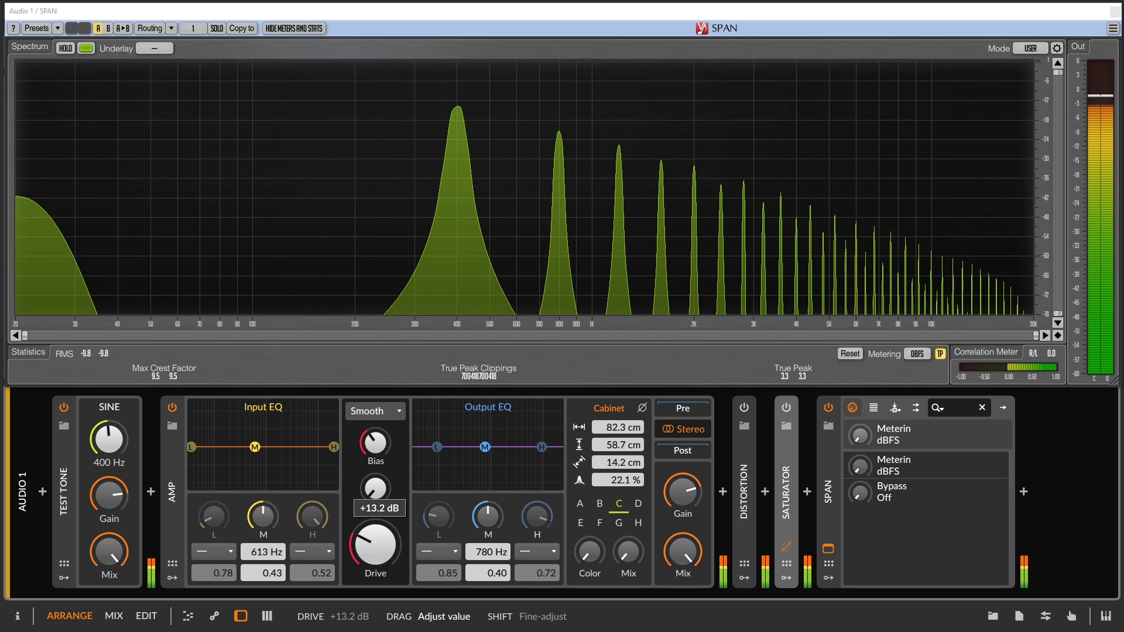
Switch the amp to the Class A model with higher Drive and a Bias of 23.0 %.
left_click(386, 411)
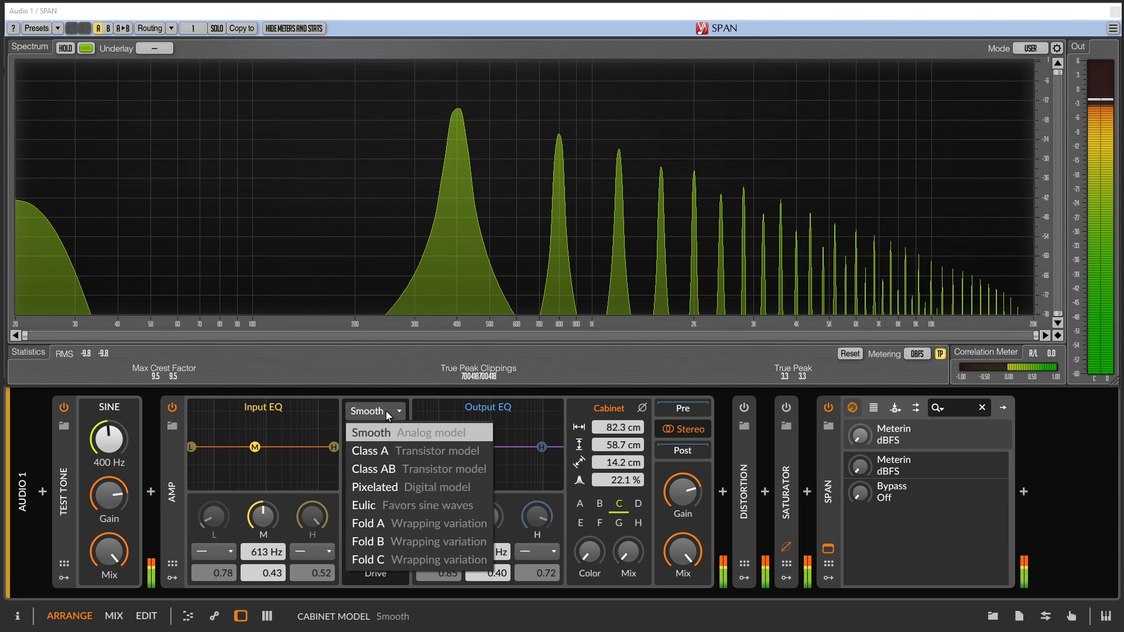
left_click(420, 455)
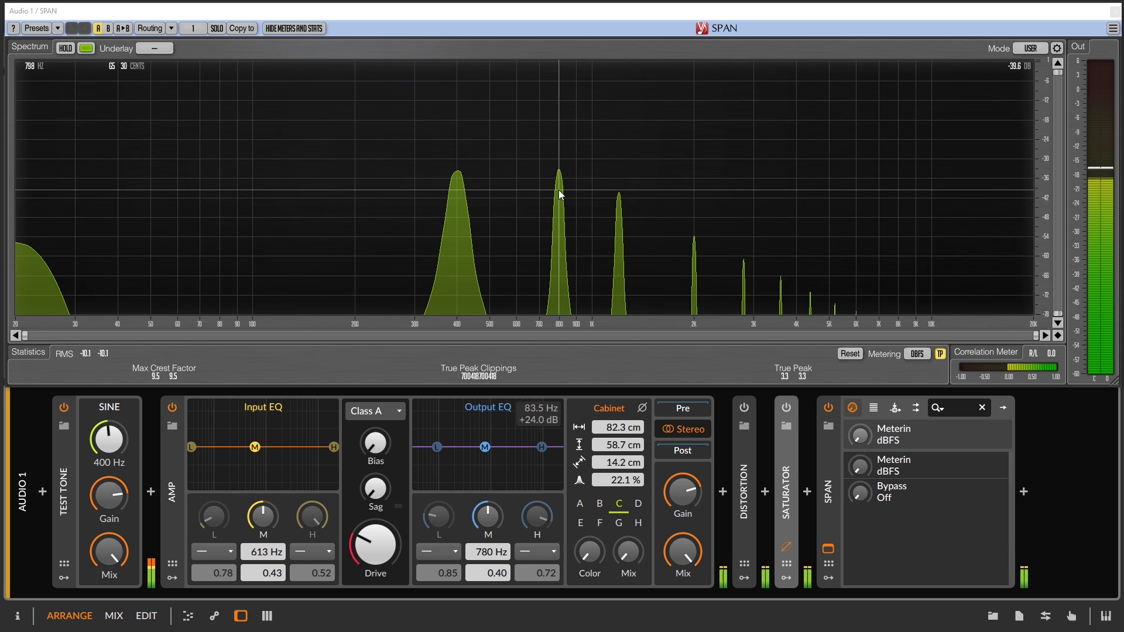
mouse_move(375, 530)
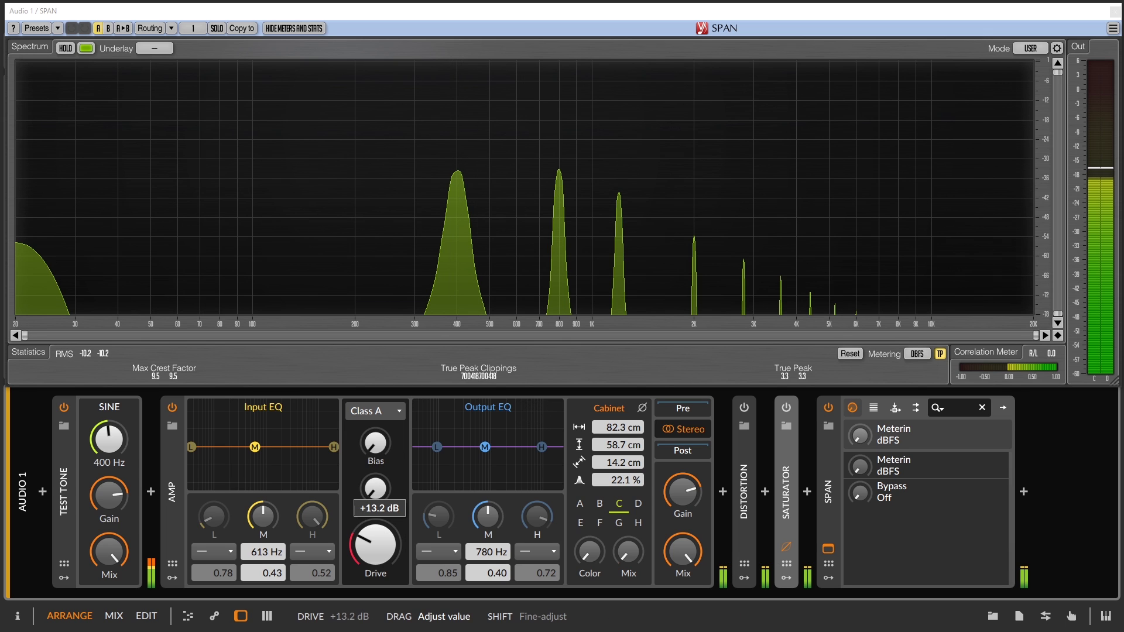
mouse_move(375, 443)
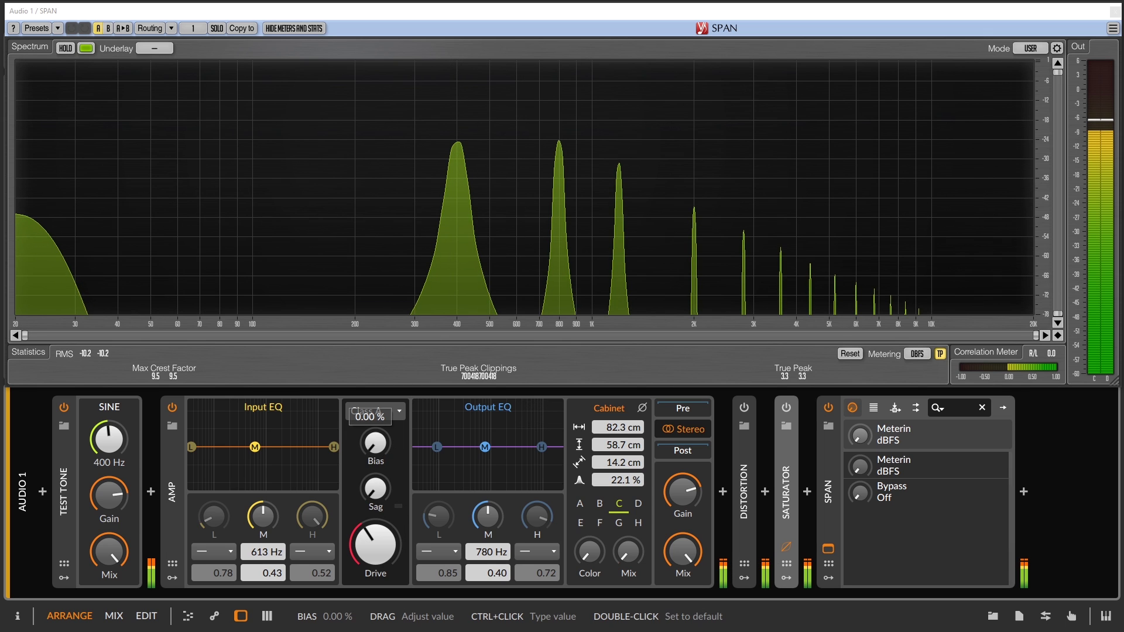
left_click_drag(375, 443, 376, 428)
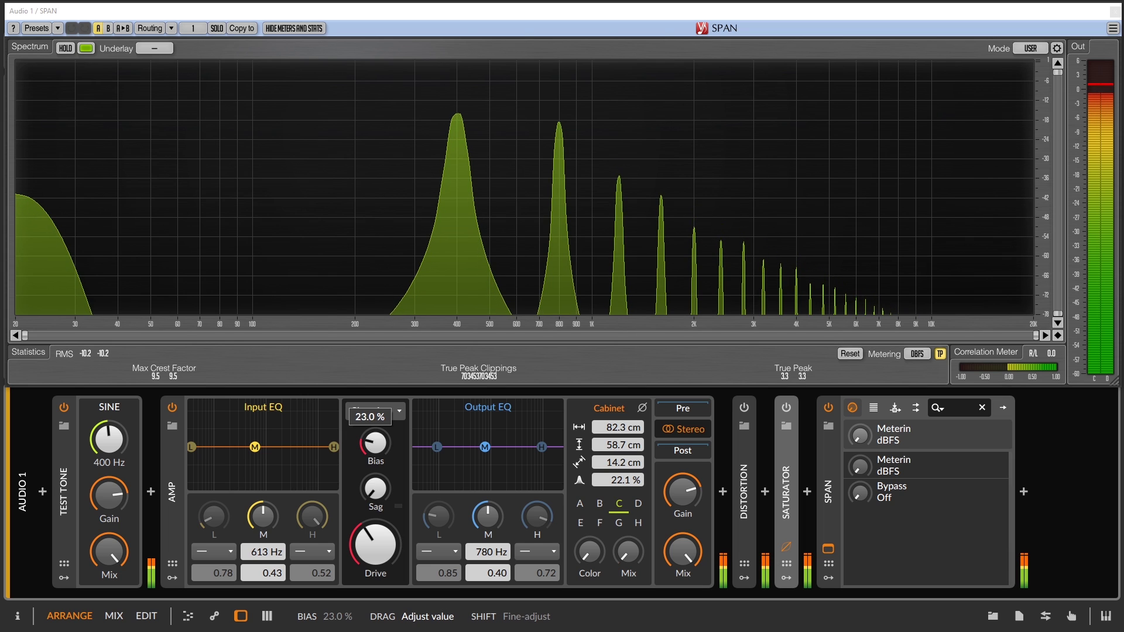
Test a high Sag with the Class A model, and return the amp's Drive, Sag and Bias to zero.
left_click_drag(375, 488, 375, 444)
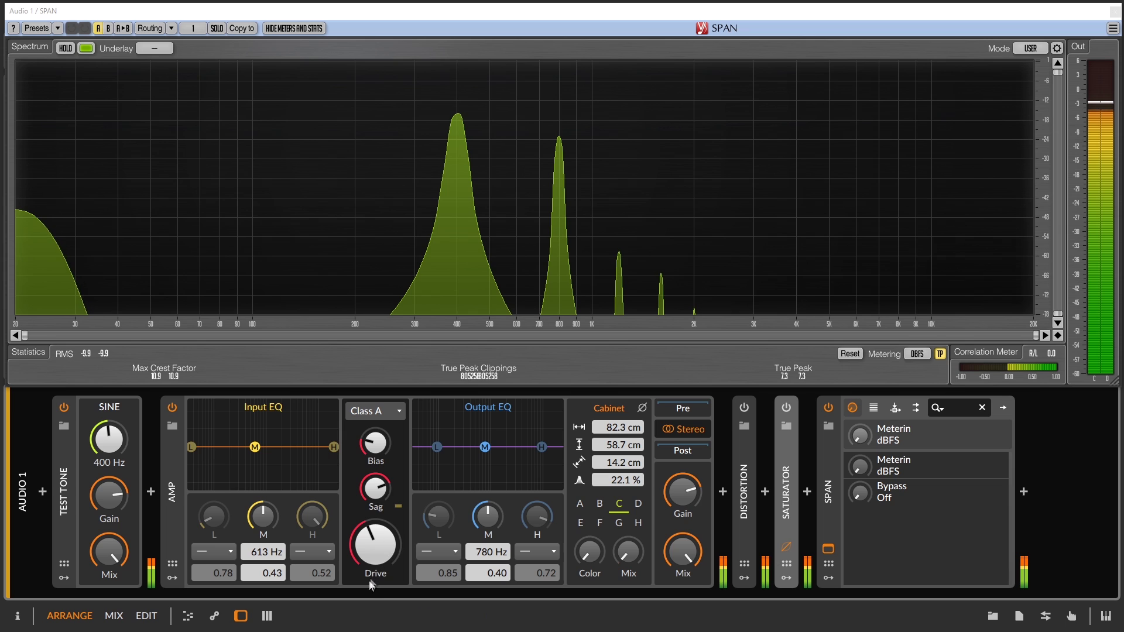
left_click_drag(376, 545, 375, 553)
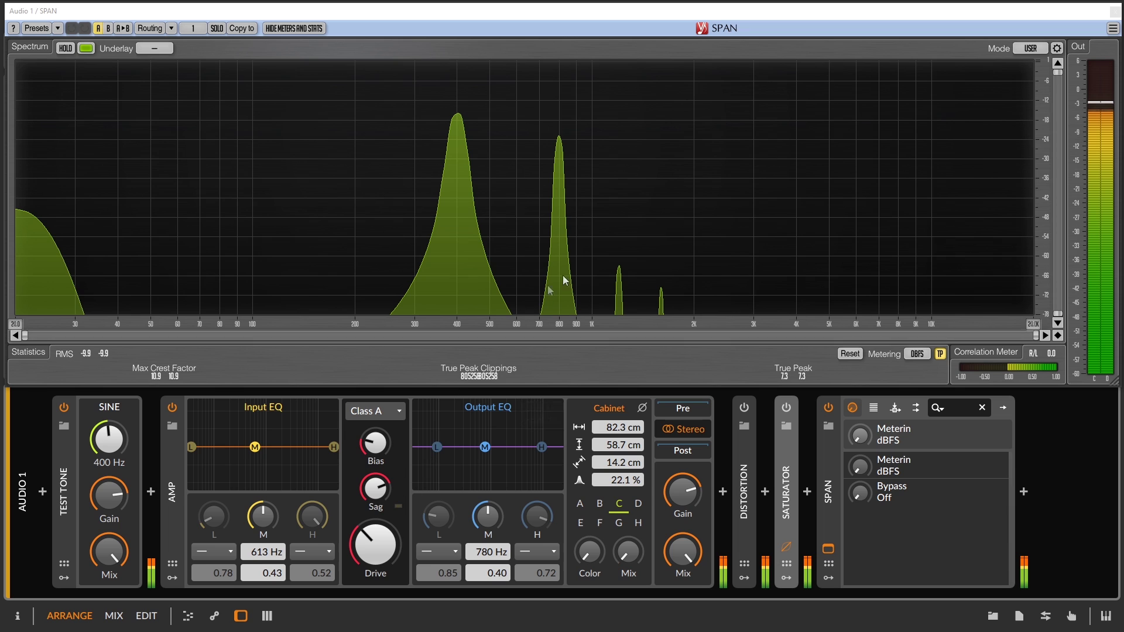
left_click_drag(370, 559, 369, 585)
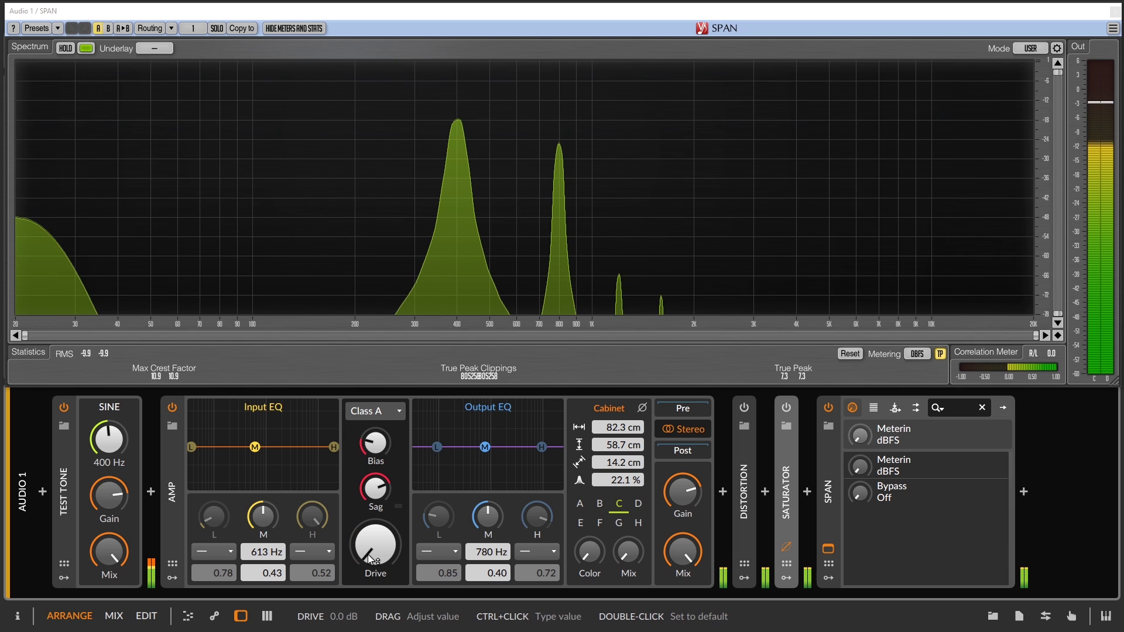
left_click_drag(375, 489, 376, 510)
left_click_drag(375, 443, 375, 454)
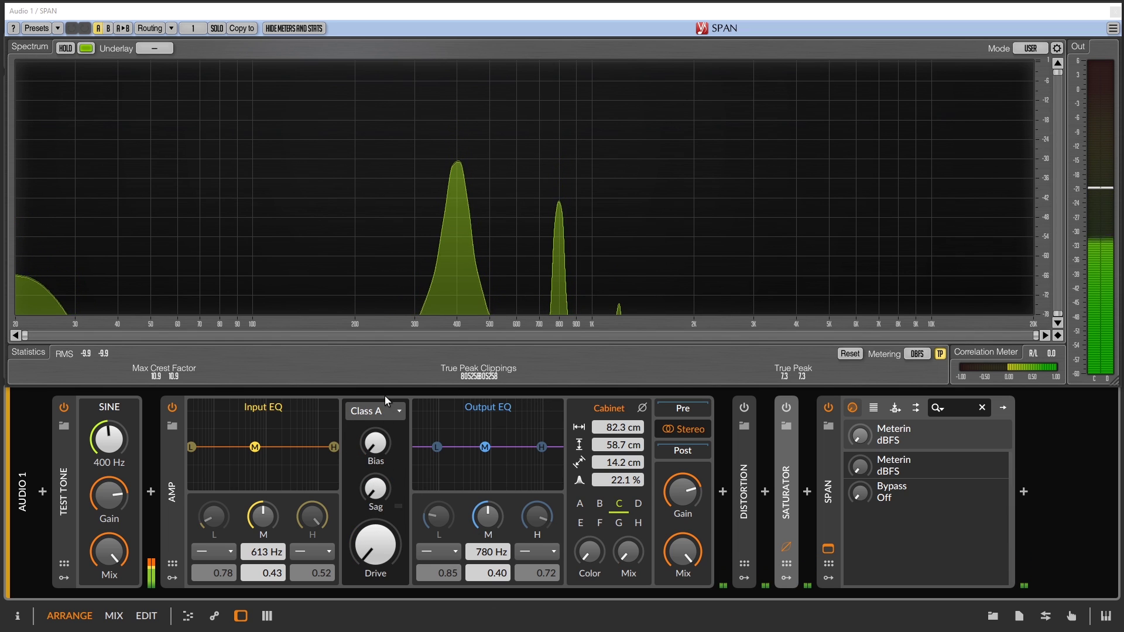
Switch the amp to the Class AB model with Bias at 40.3 % and Drive at +19.5 dB.
left_click(379, 410)
left_click(371, 468)
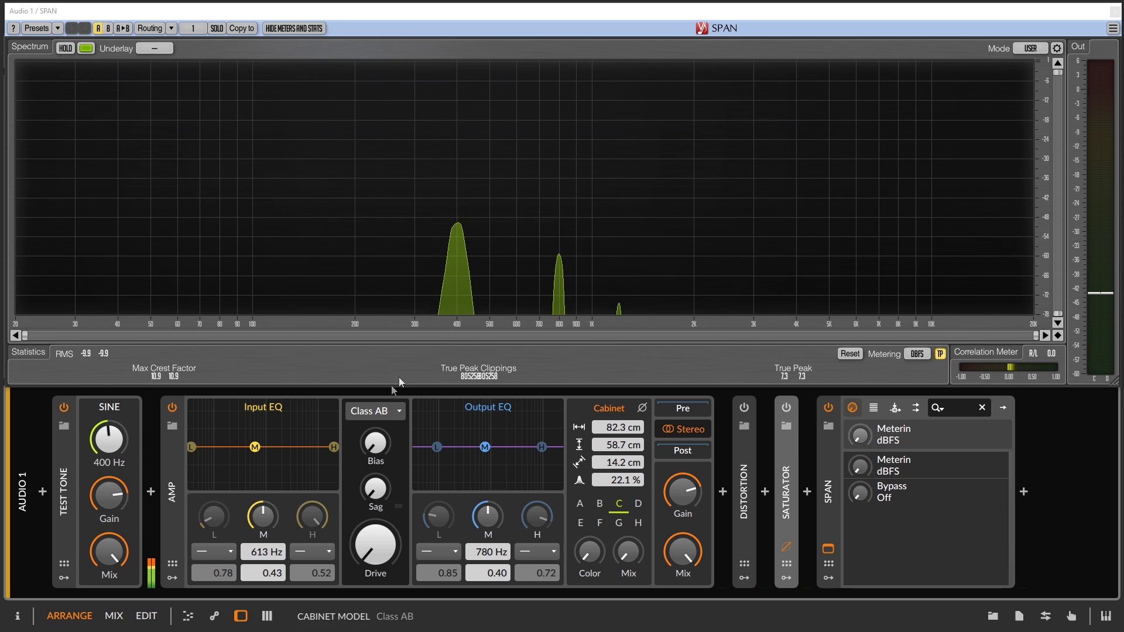
left_click_drag(375, 443, 375, 424)
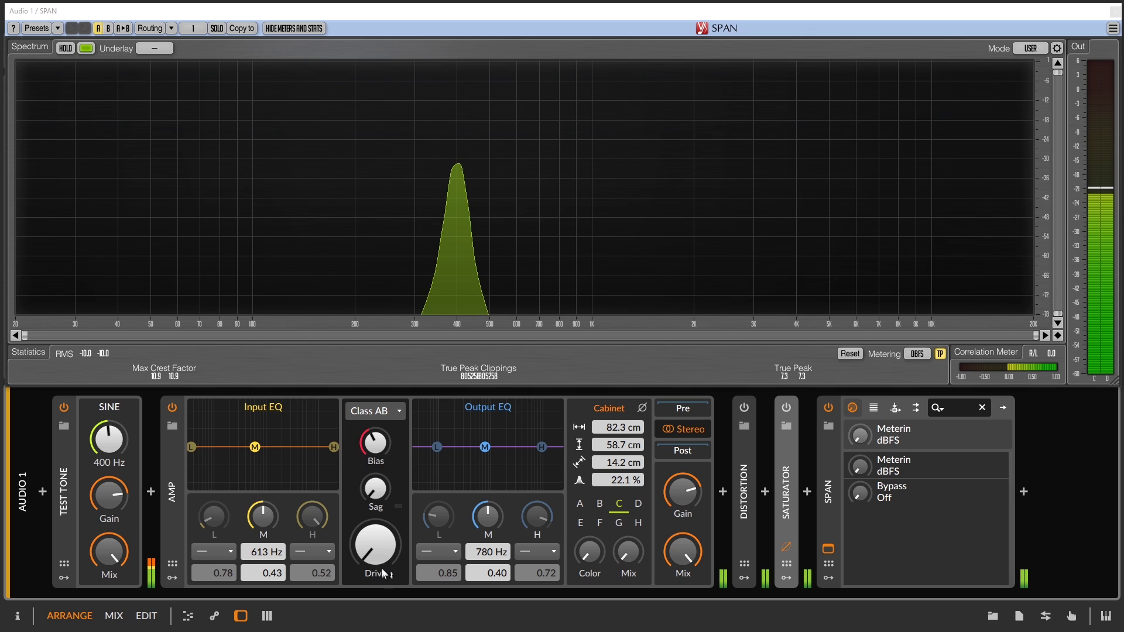
mouse_move(375, 544)
left_mouse_down()
mouse_move(375, 506)
mouse_move(378, 548)
left_mouse_up()
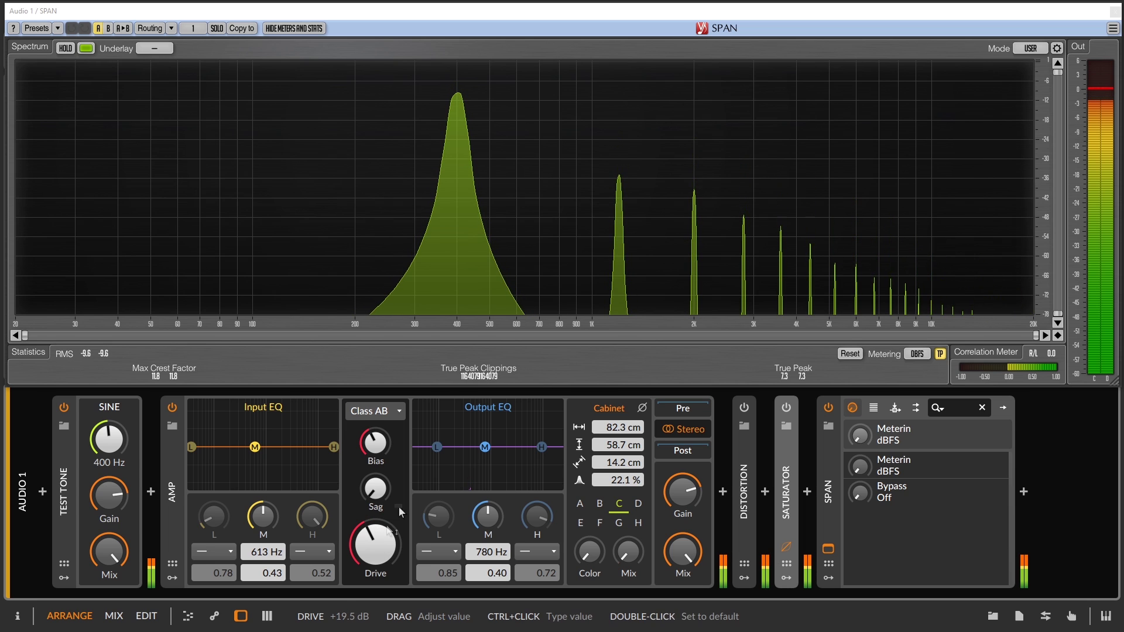
Reset the analyzer's metering statistics and switch the amp back to the Smooth model.
left_click(850, 353)
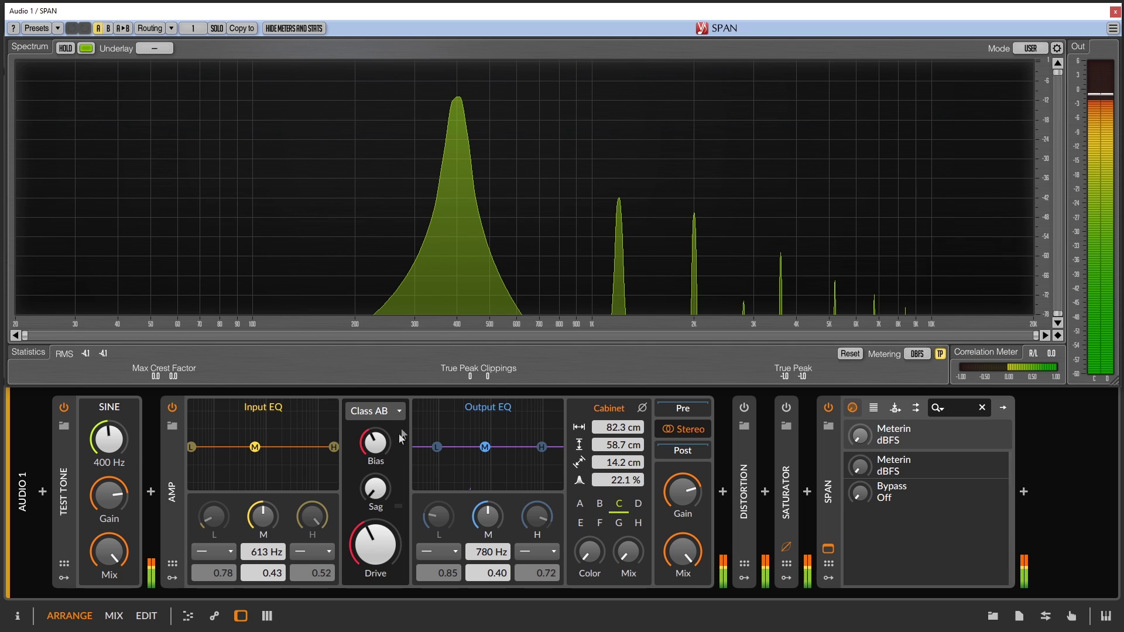
left_click(396, 418)
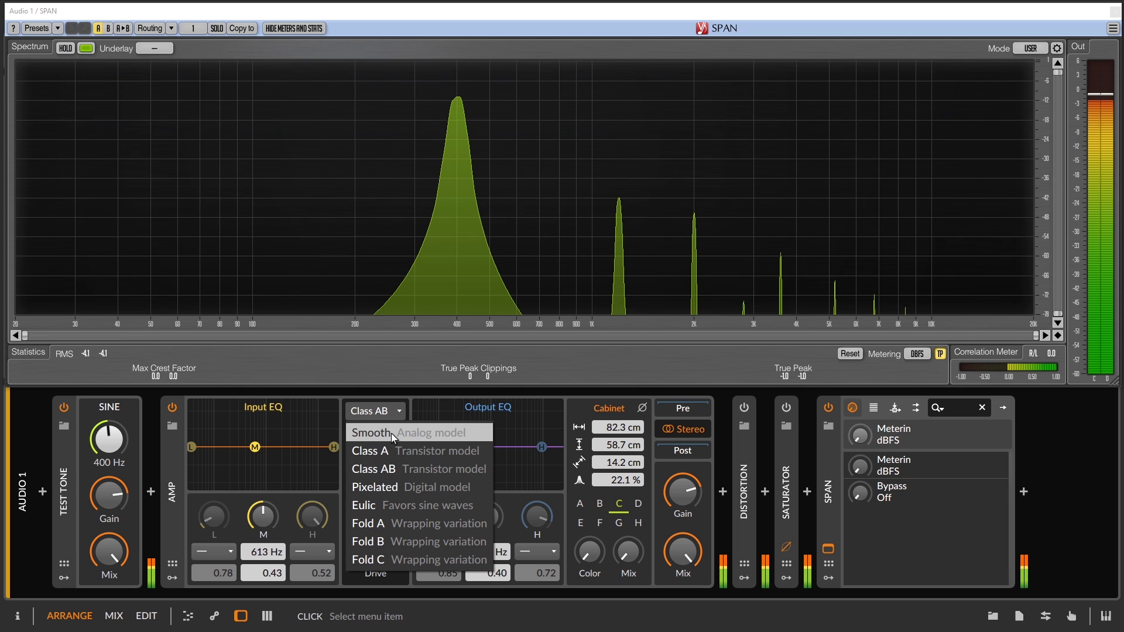
left_click(391, 434)
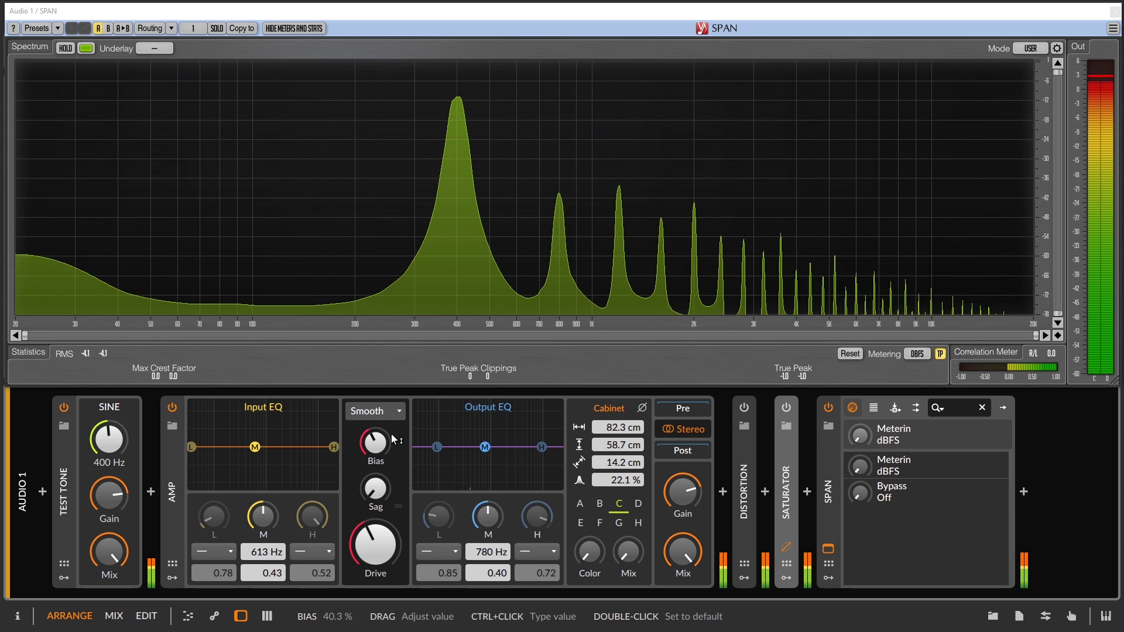
Bypass and collapse the Amp device, and expand and turn on the Distortion device in its place.
left_click(174, 408)
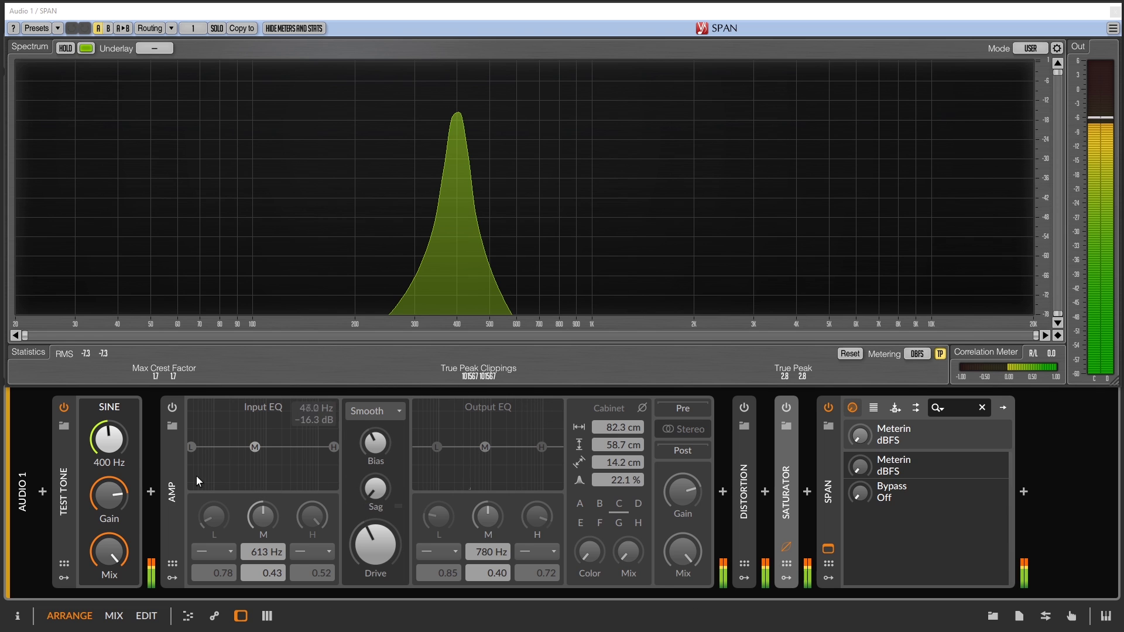
double_click(180, 465)
double_click(222, 481)
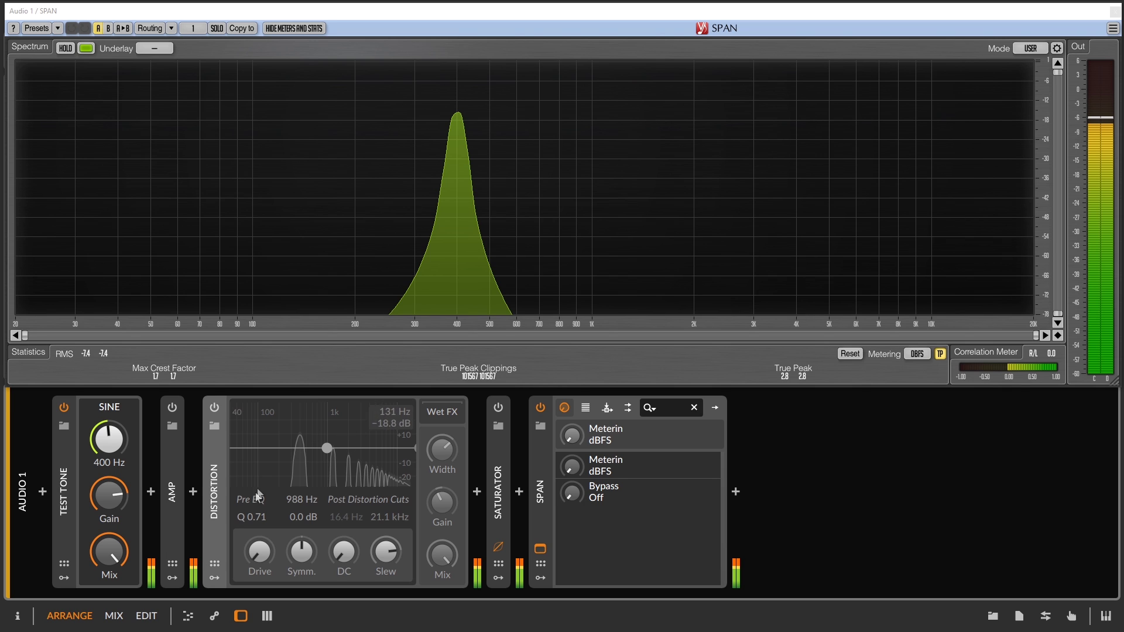
left_click(215, 407)
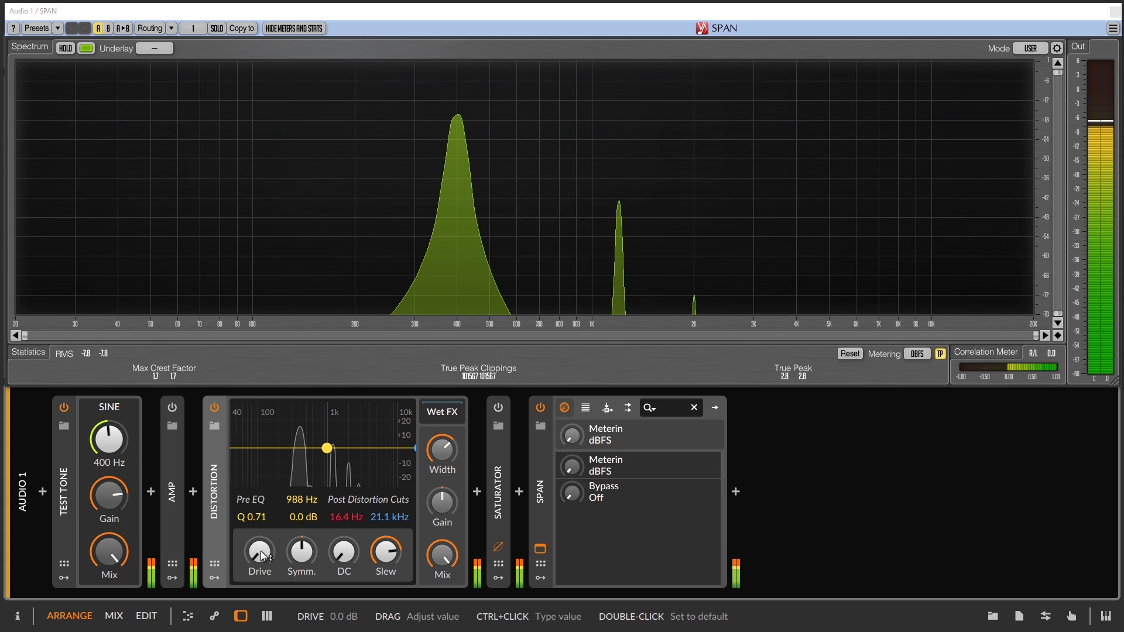
Increase the distortion's Drive and Symmetry, and test its Slew at +91.1 dB before lowering it again.
left_click_drag(262, 557, 262, 527)
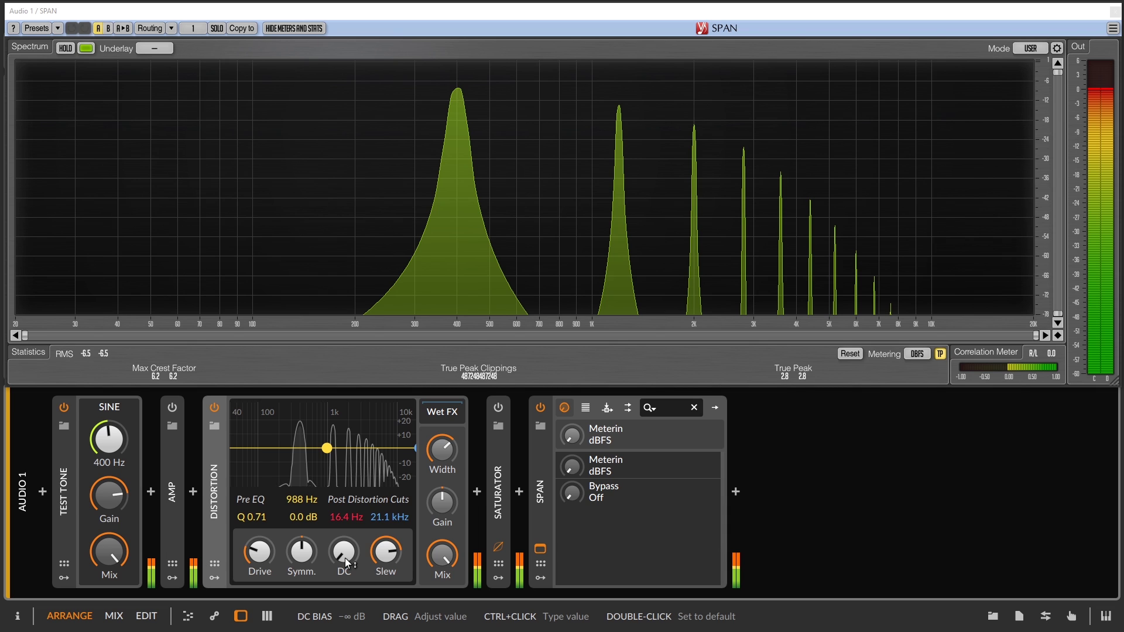
left_click_drag(302, 551, 301, 529)
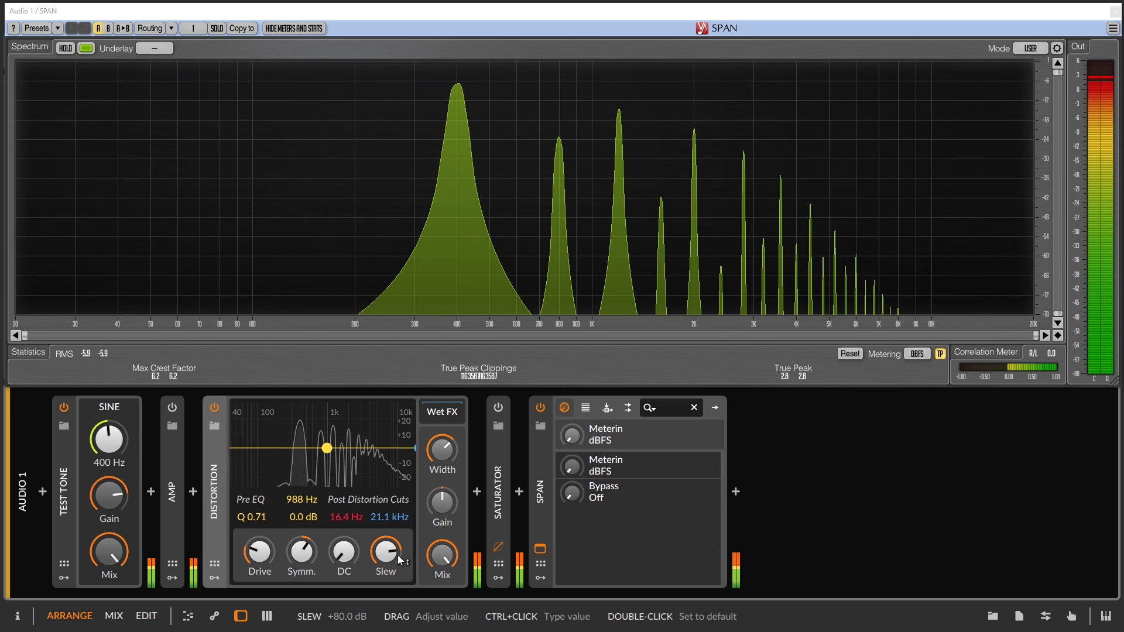
left_click_drag(398, 555, 398, 553)
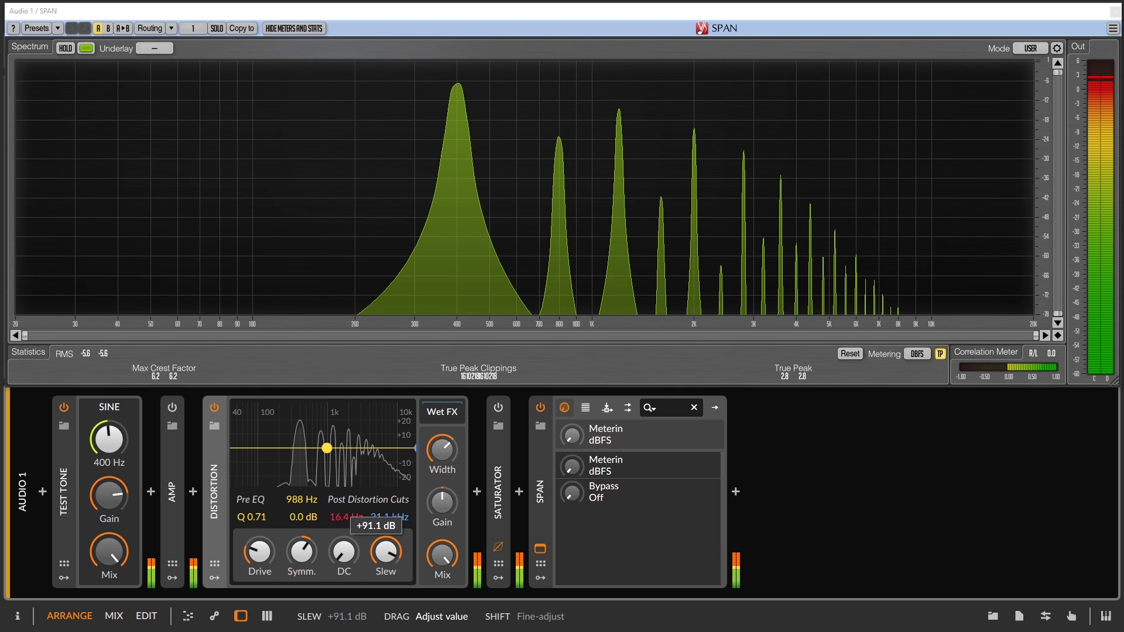
left_click_drag(399, 553, 392, 549)
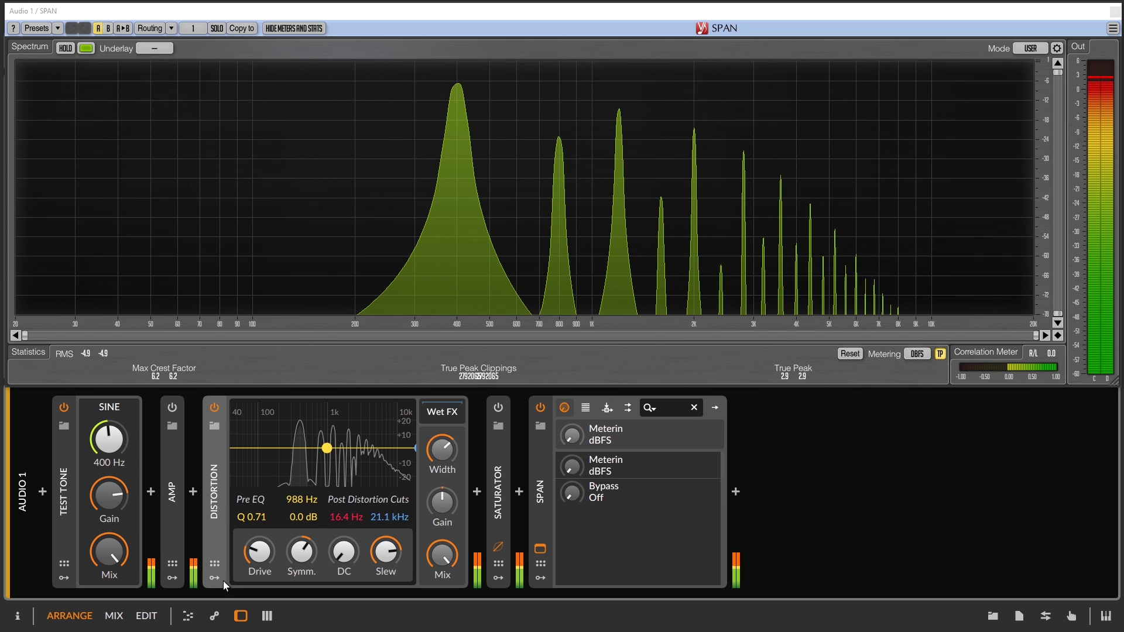
left_click_drag(260, 551, 260, 550)
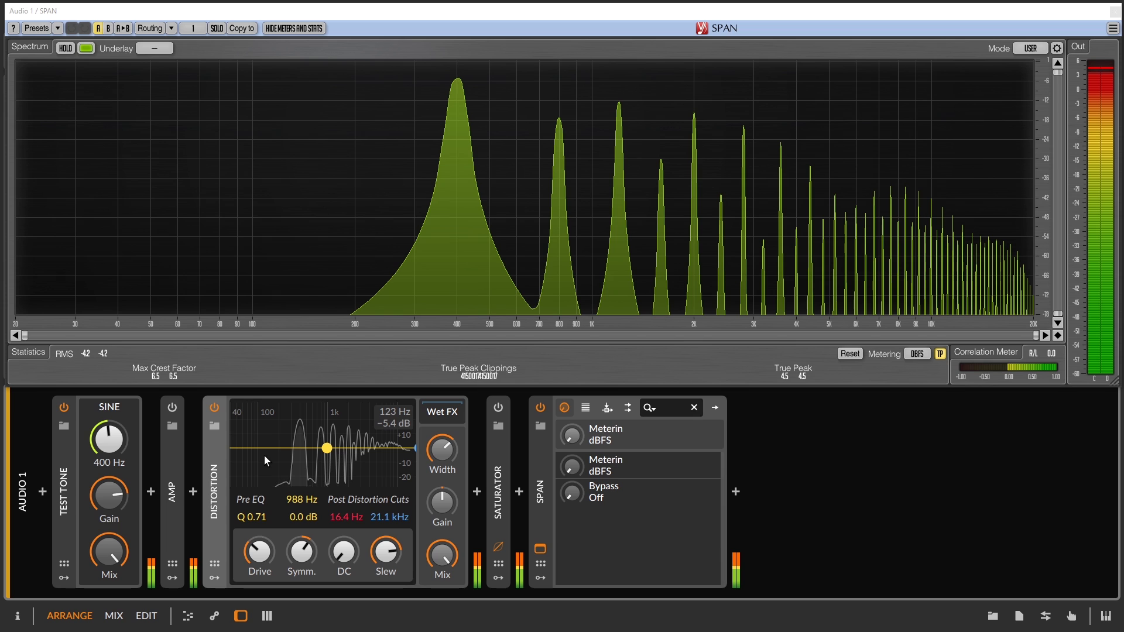
Bypass the Distortion device and collapse it in the device chain.
left_click(216, 409)
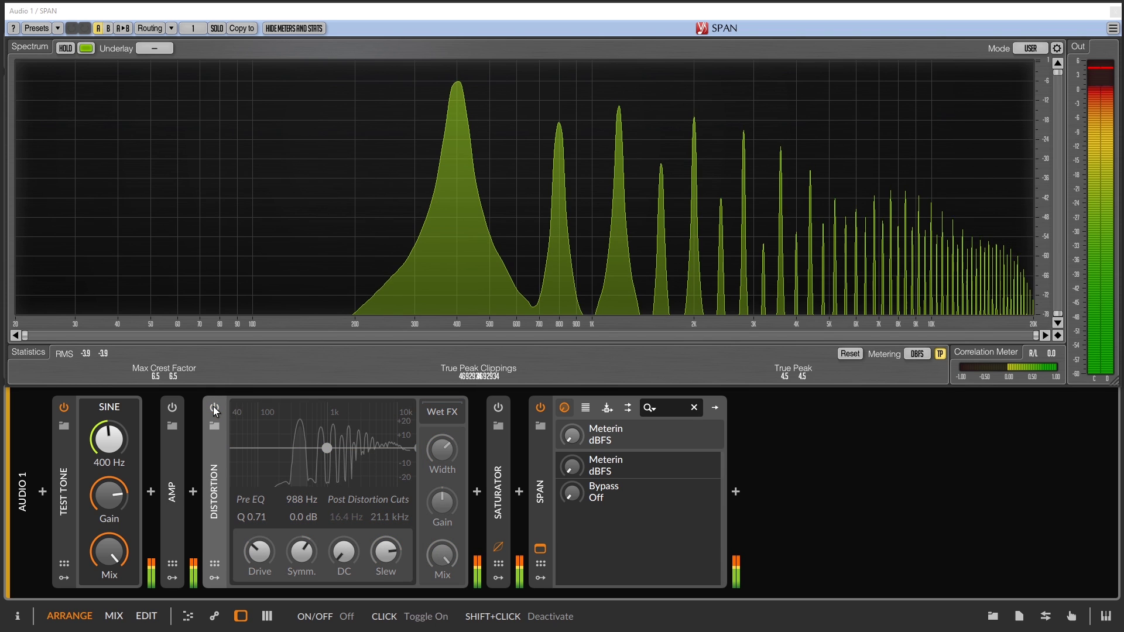
double_click(216, 458)
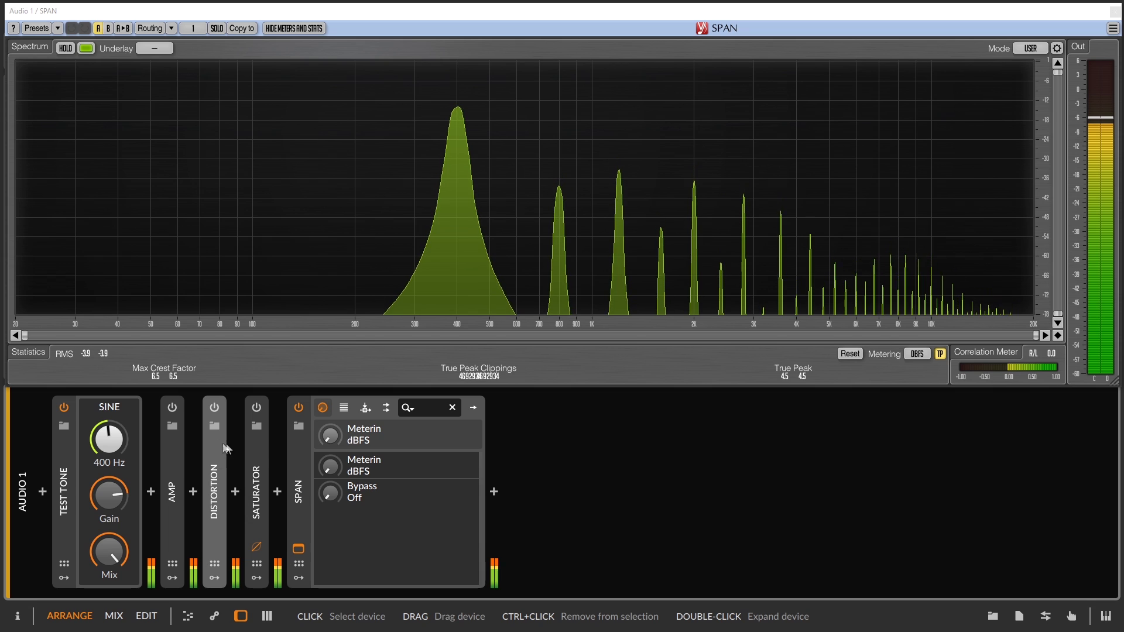
Expand the Saturator device, switch its low-pass filter off and turn the device on.
double_click(254, 458)
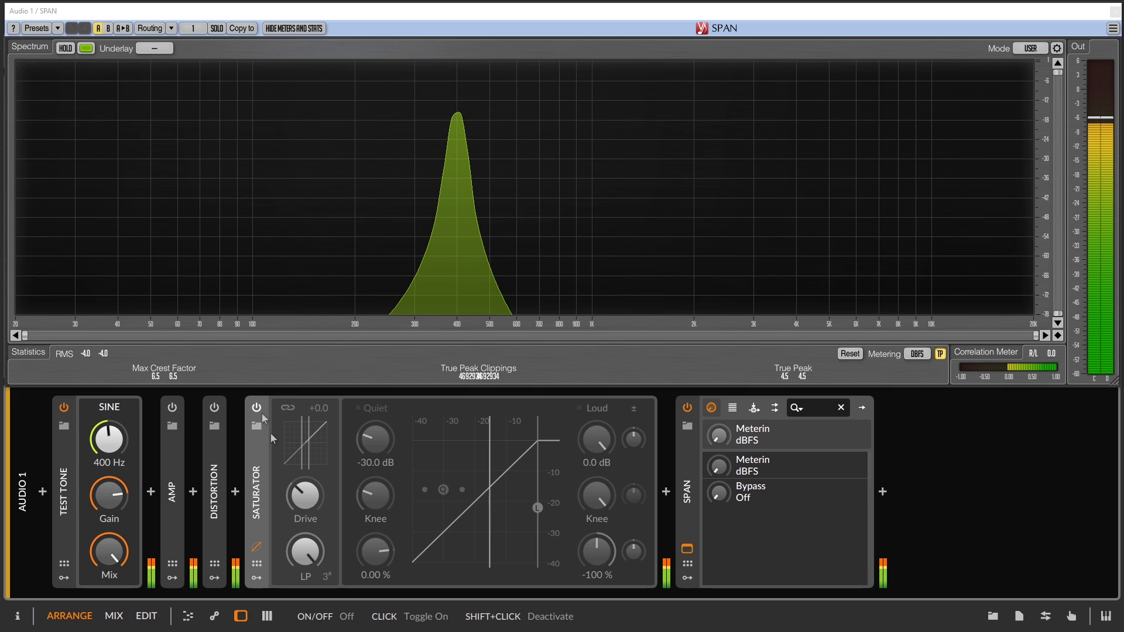
left_click_drag(319, 580, 320, 591)
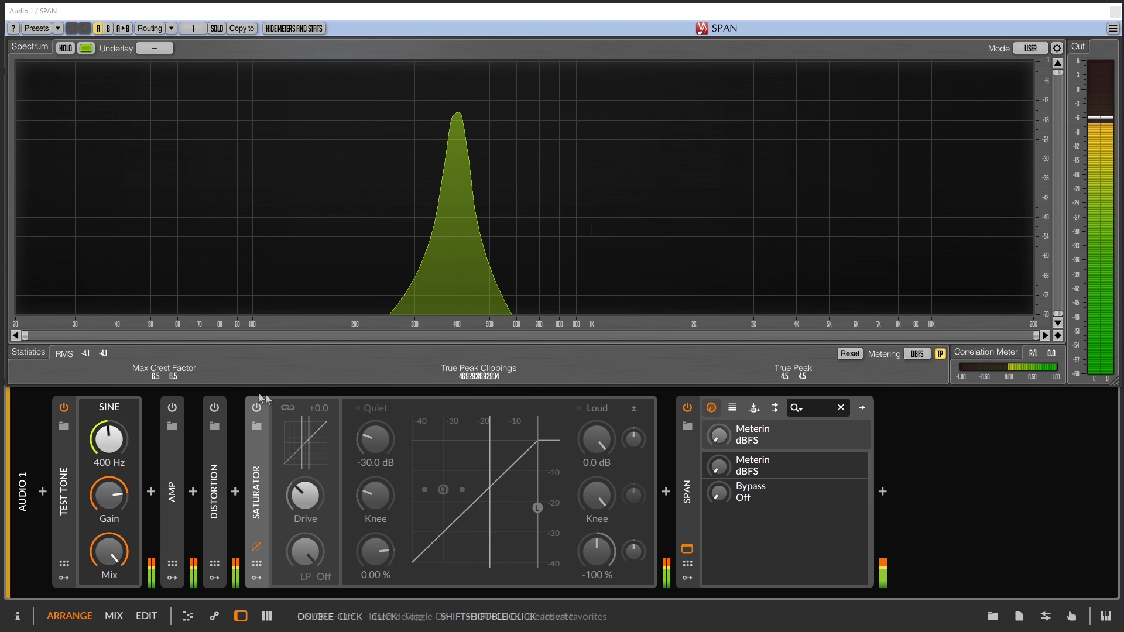
left_click(261, 410)
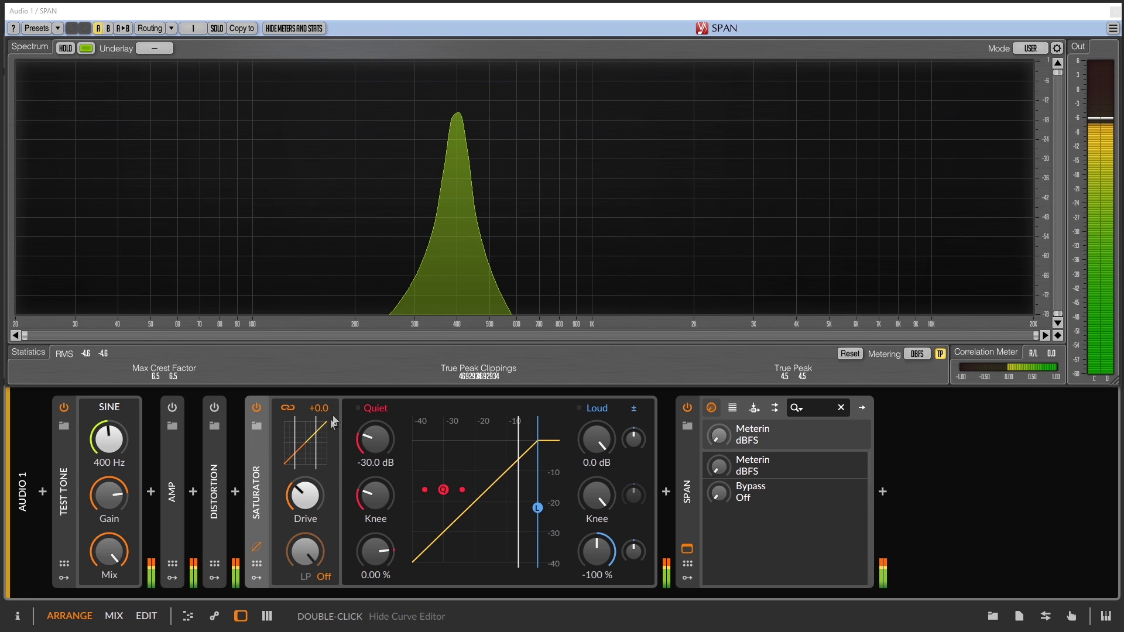
Turn off the saturator's normalization, try its Drive at −15.6 dB, and raise the Drive well above 0.0 dB.
left_click_drag(306, 496, 306, 494)
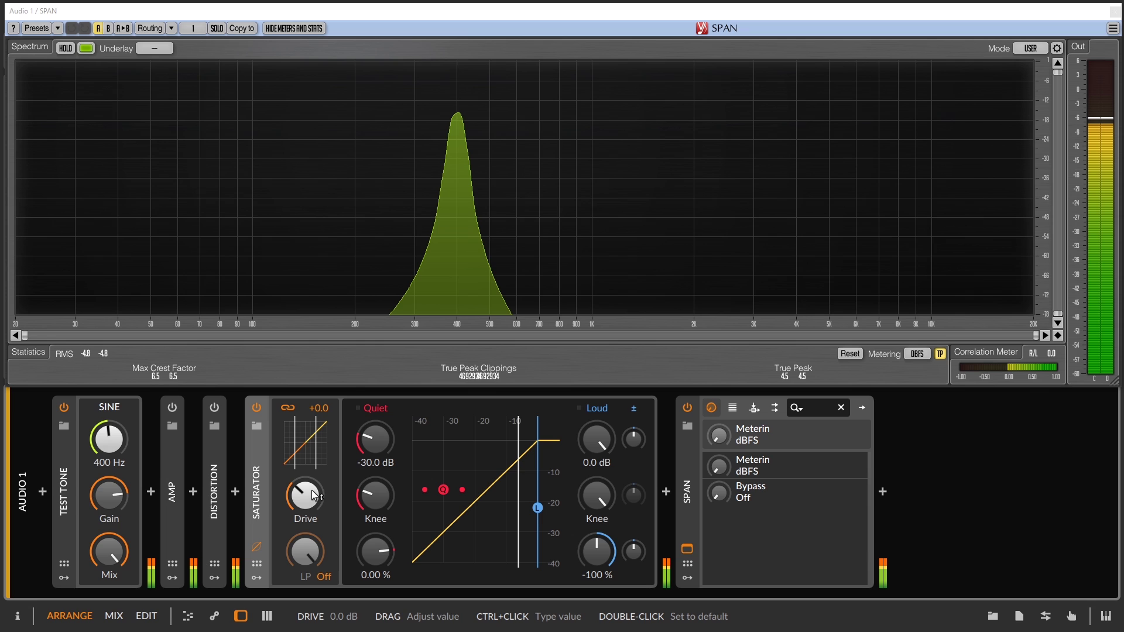
left_click_drag(315, 497, 315, 546)
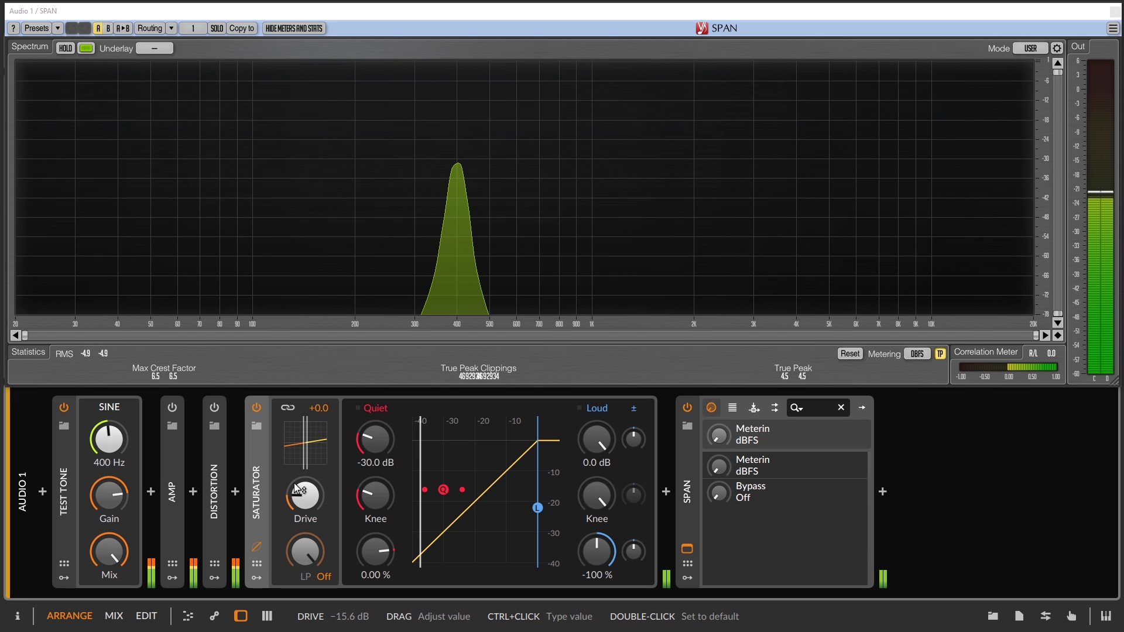
left_click_drag(299, 489, 299, 430)
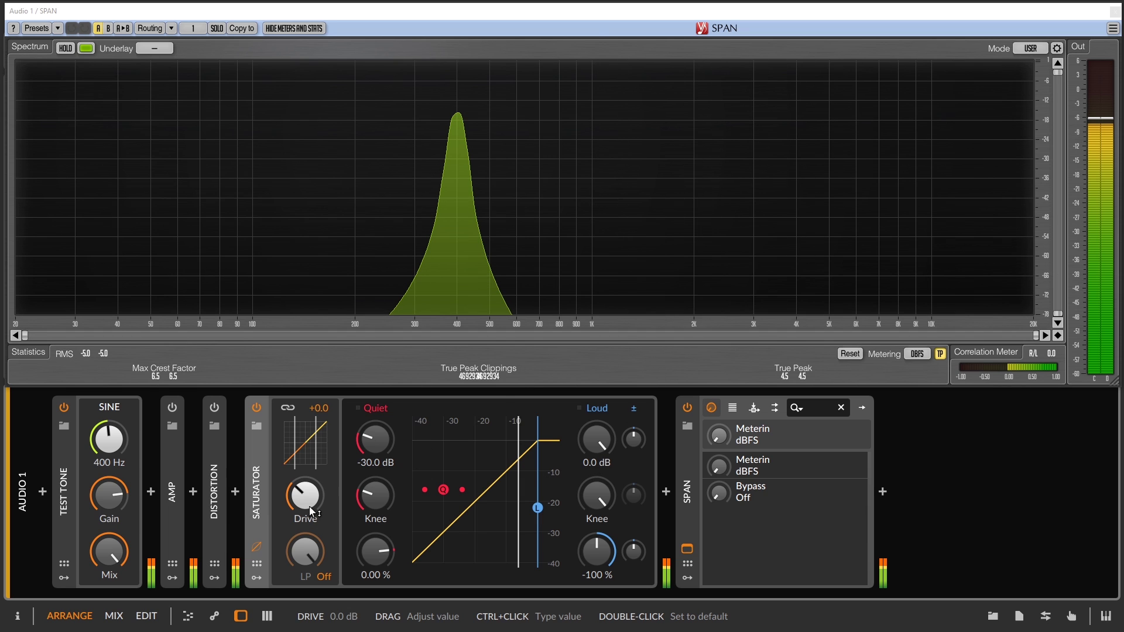
left_click_drag(309, 507, 311, 460)
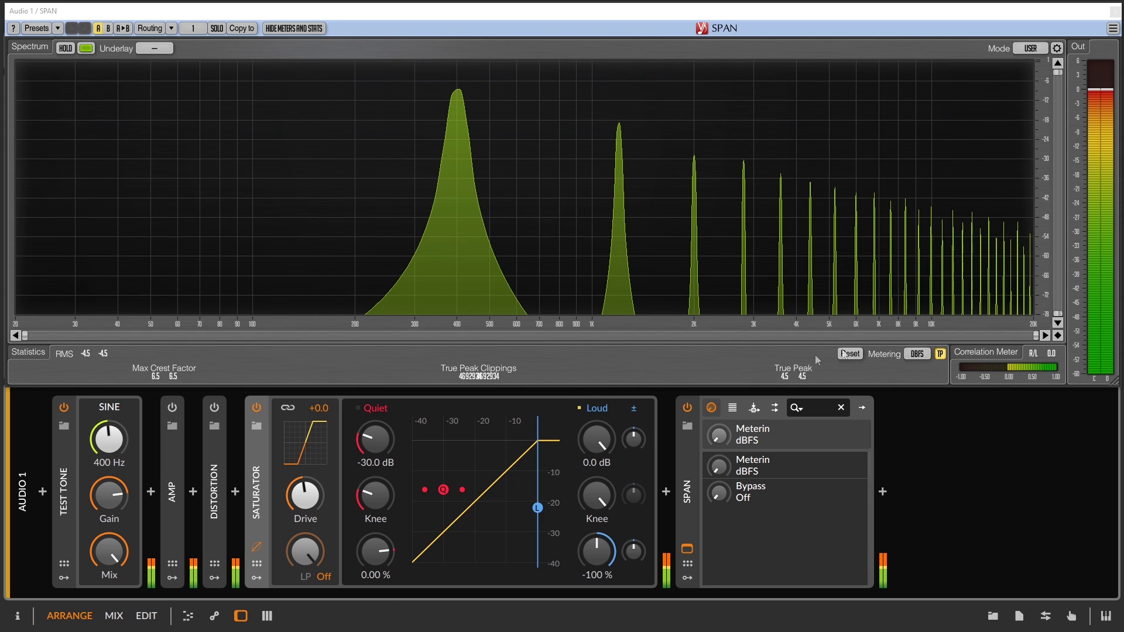
Test the Loud Threshold skew with a negative setting and at +6.0 dB, and return it to zero.
left_click_drag(631, 441, 631, 516)
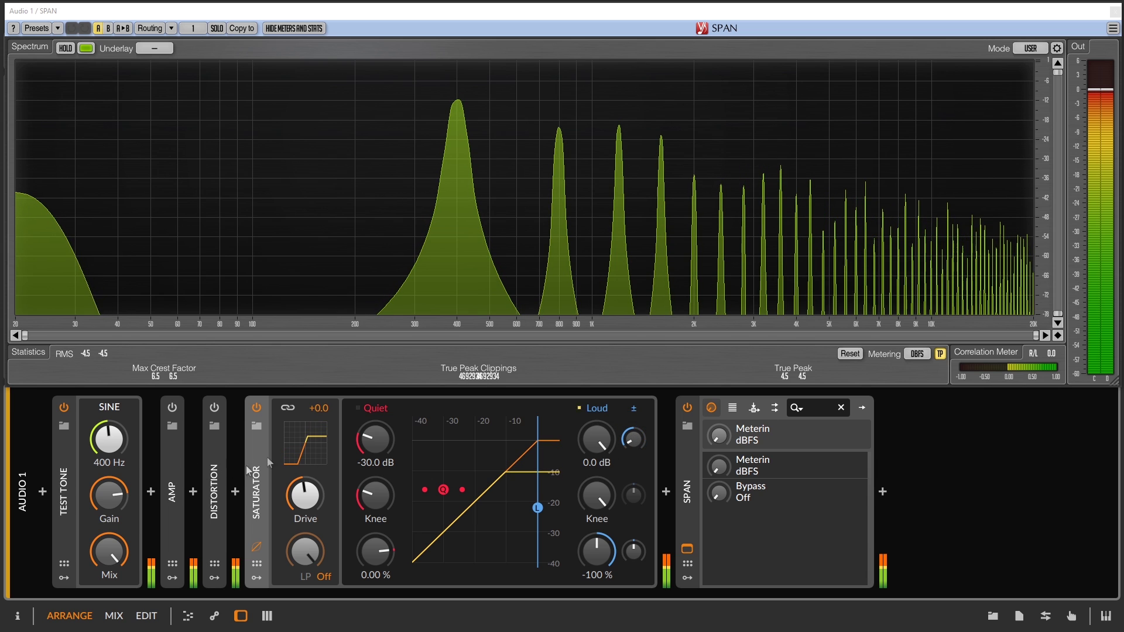
left_click_drag(633, 438, 632, 432)
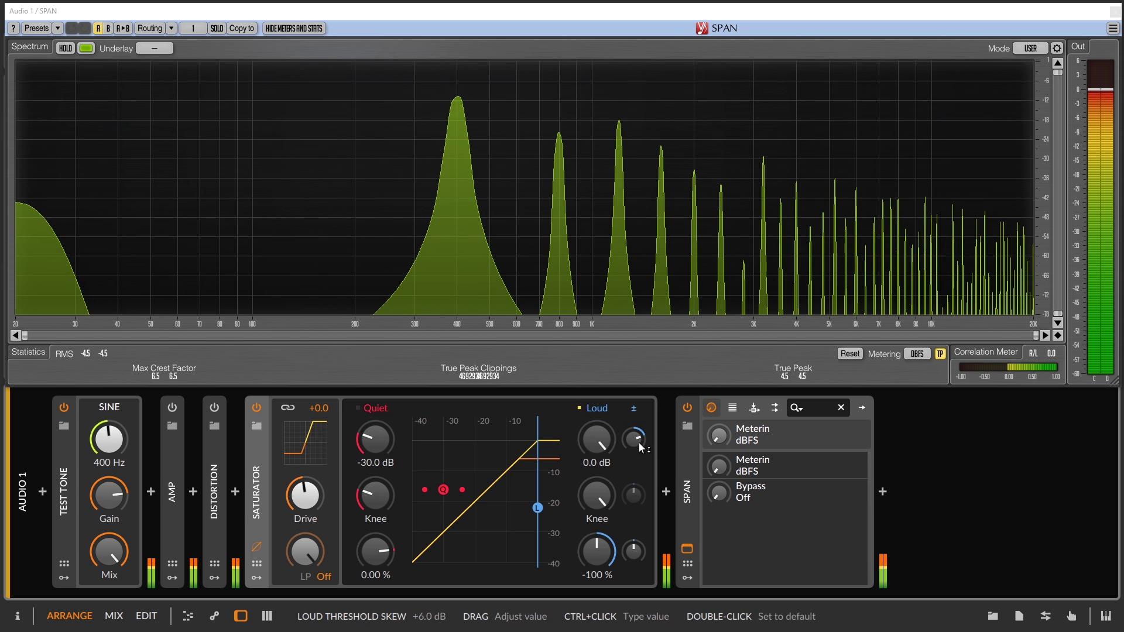
left_click_drag(638, 441, 638, 438)
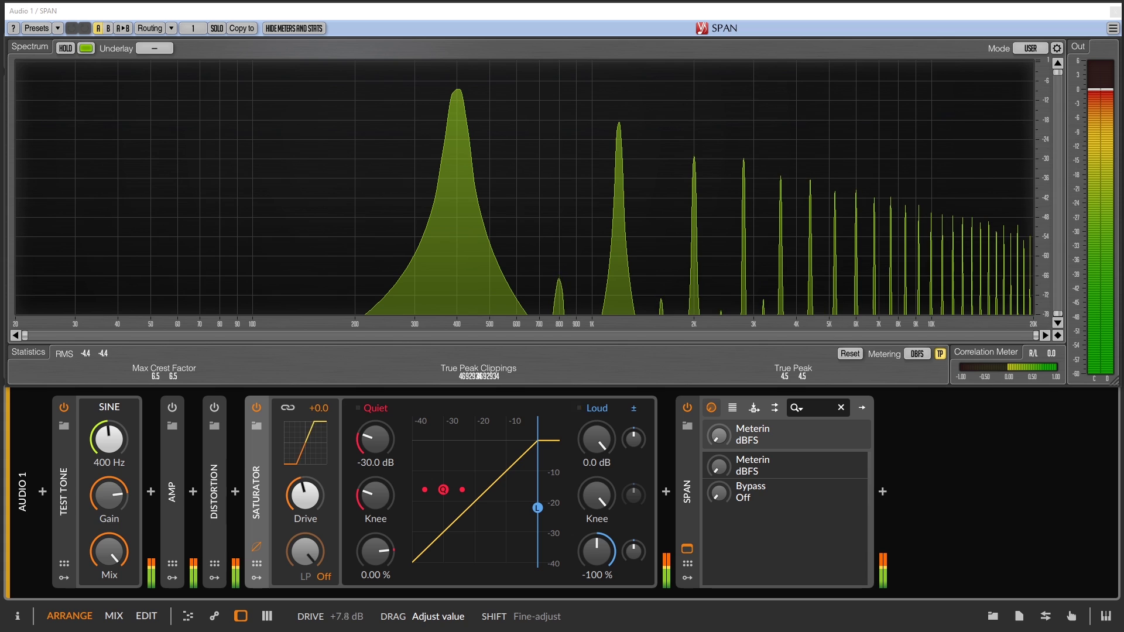
Return the Drive to 0.0 dB, set the Loud Threshold to −6.1 dB and lower the Drive slightly below that threshold.
left_click_drag(298, 501, 303, 511)
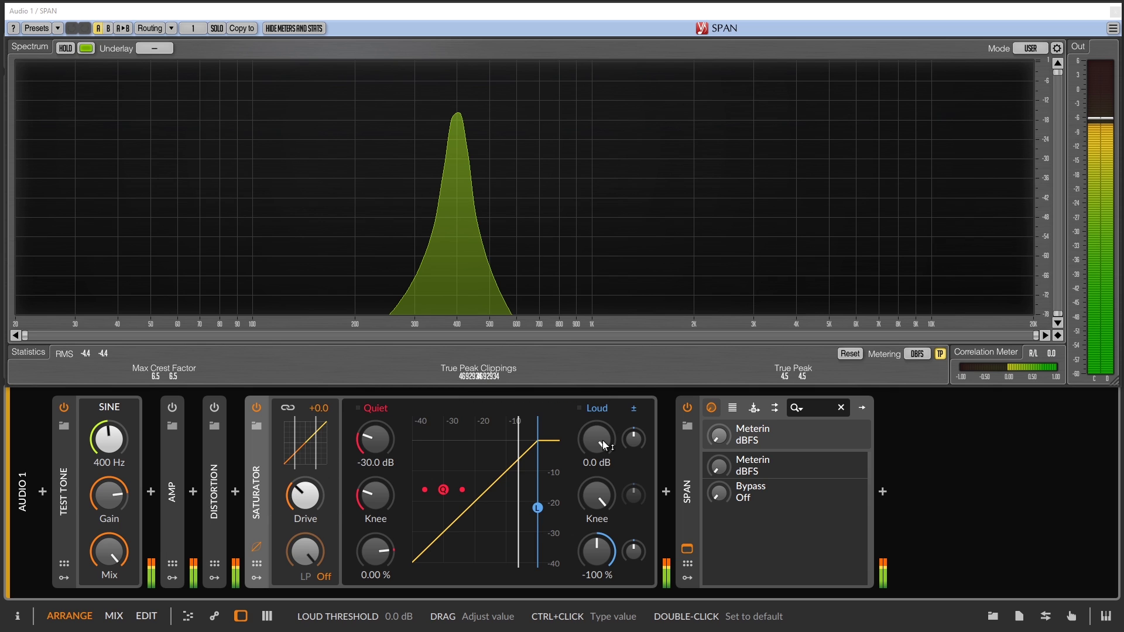
left_click_drag(603, 440, 602, 476)
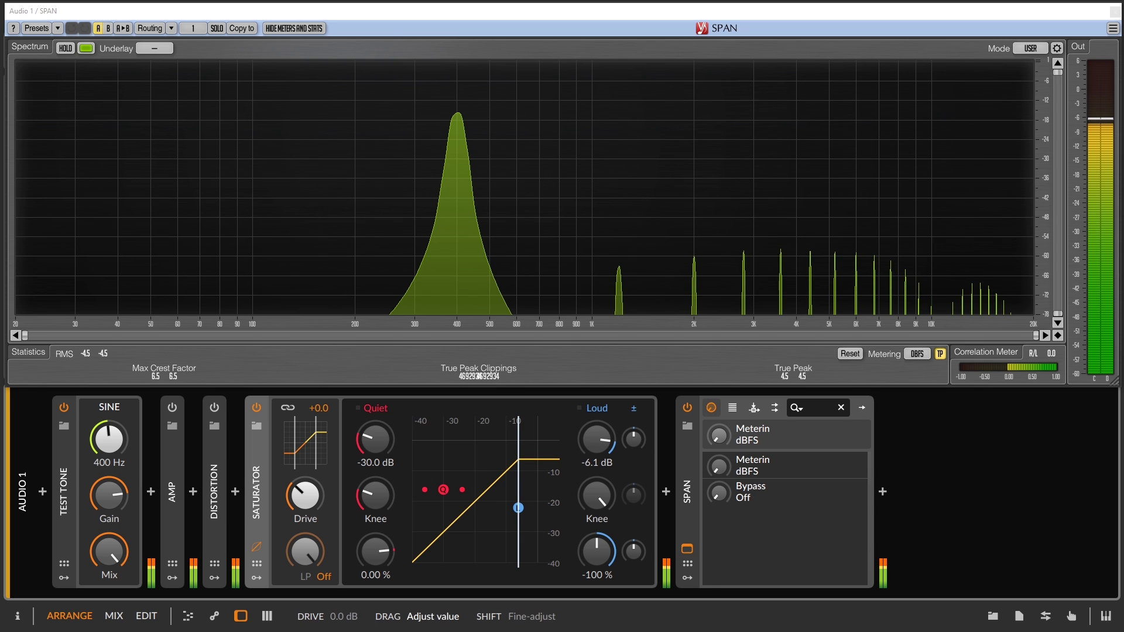
left_click_drag(305, 500, 305, 507)
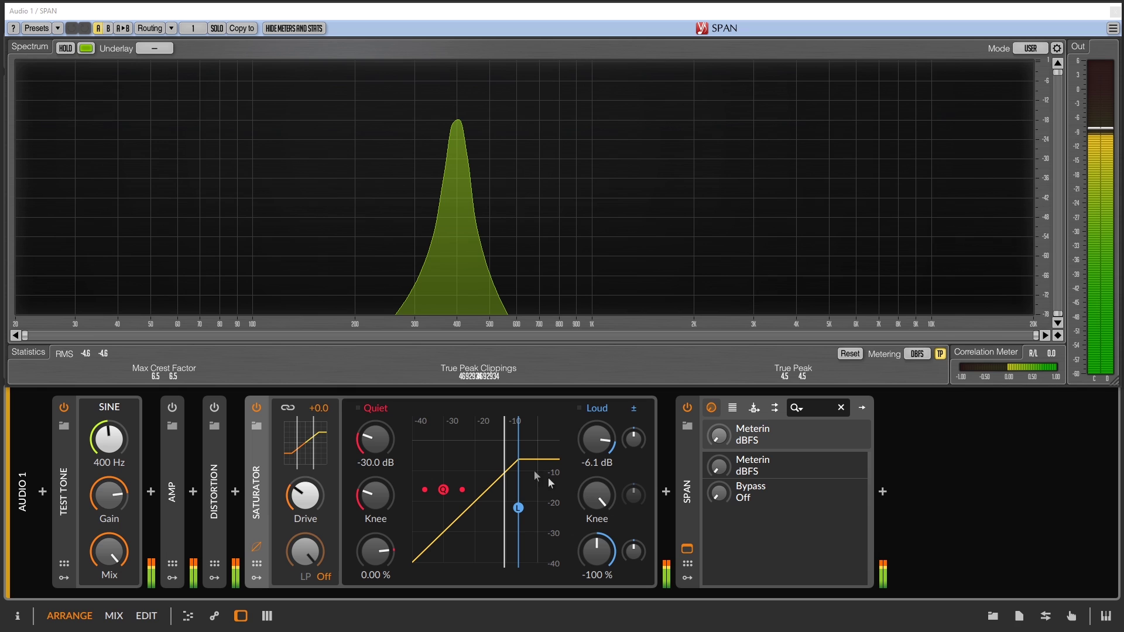
Soften the Loud Knee and try its skew at −30.0 %, then reset both the skew and the knee.
left_click(606, 507)
left_click_drag(607, 507, 606, 520)
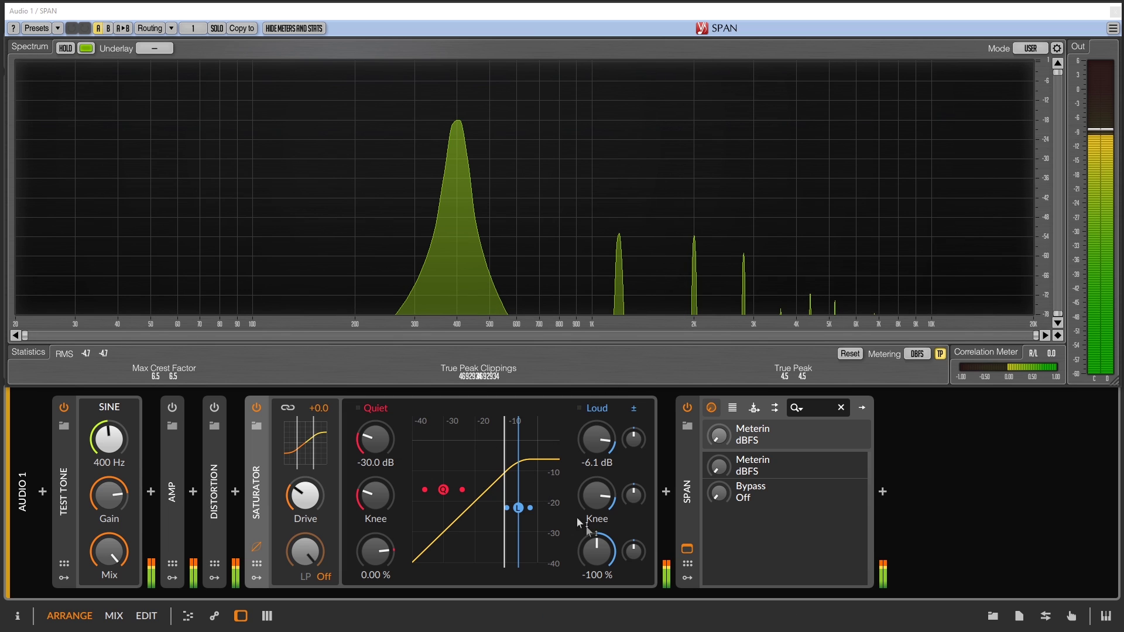
left_click_drag(601, 501, 633, 495)
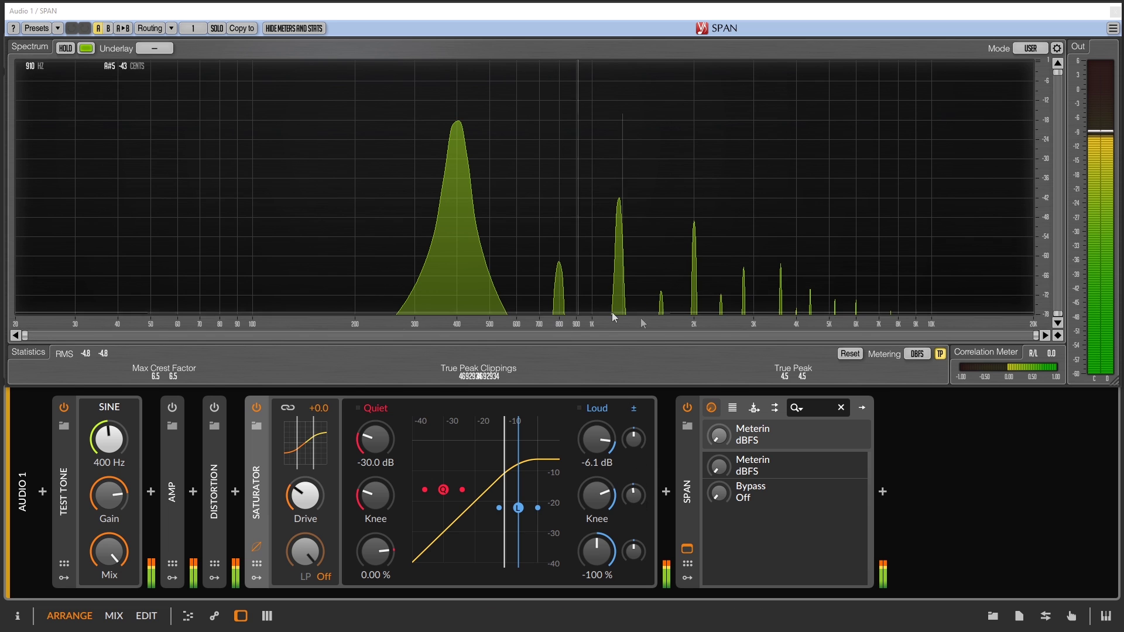
left_click_drag(633, 494, 597, 485)
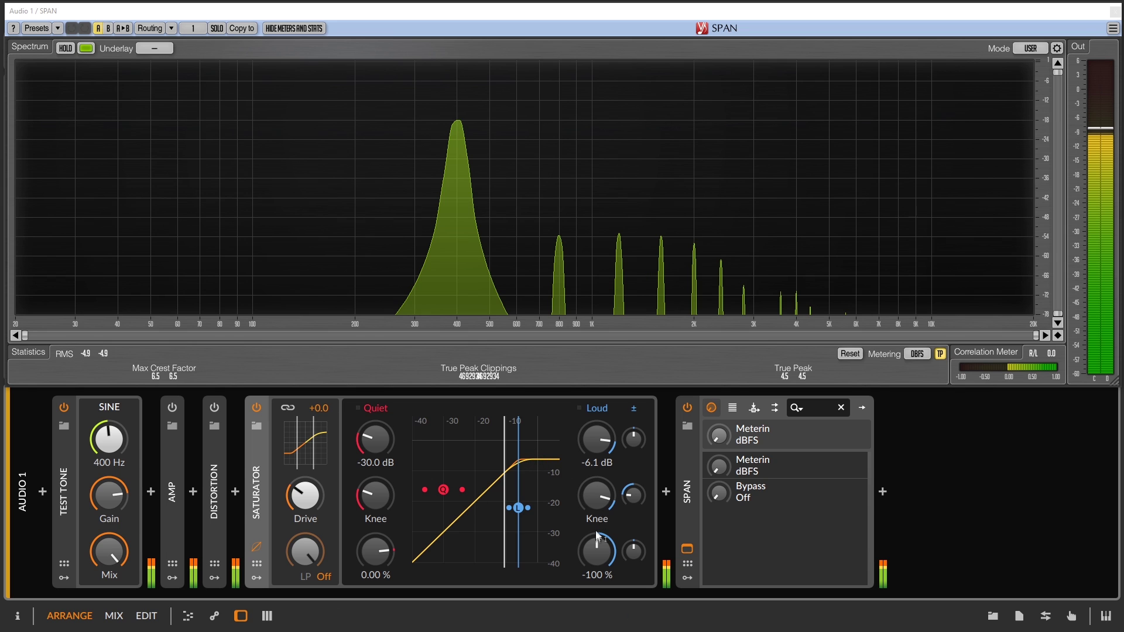
left_click_drag(598, 497, 598, 489)
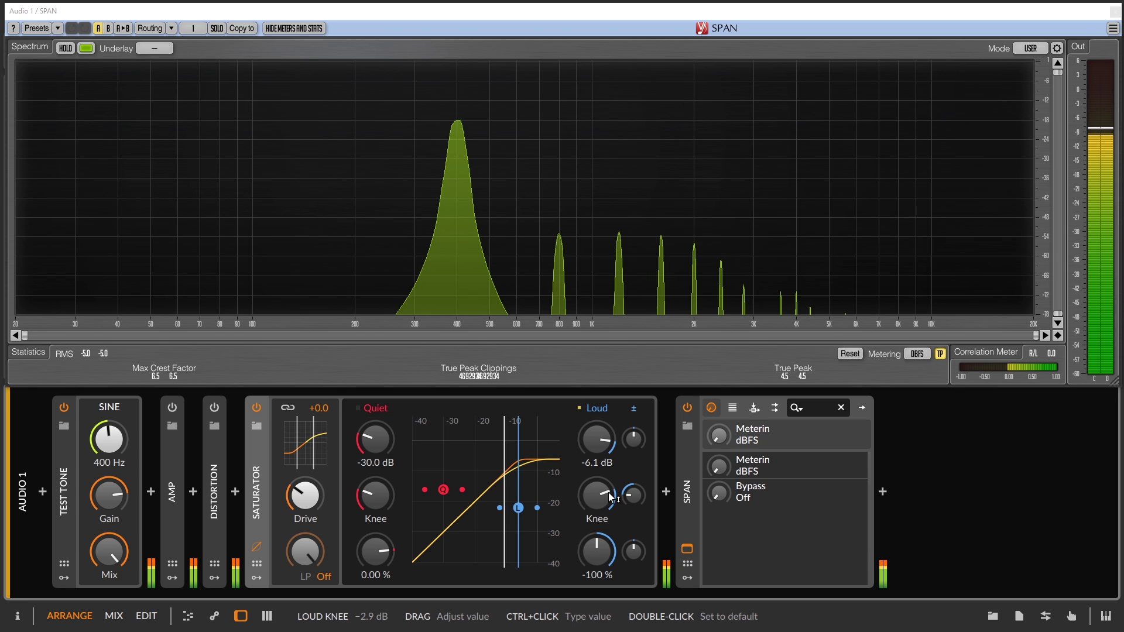
double_click(641, 494)
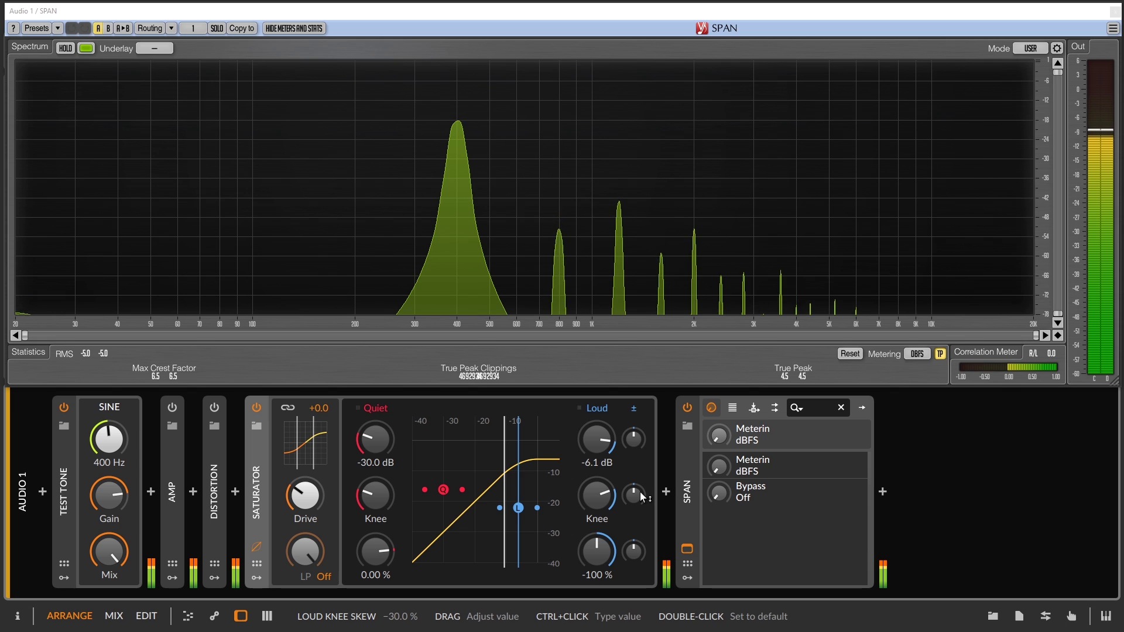
left_click_drag(601, 490, 601, 521)
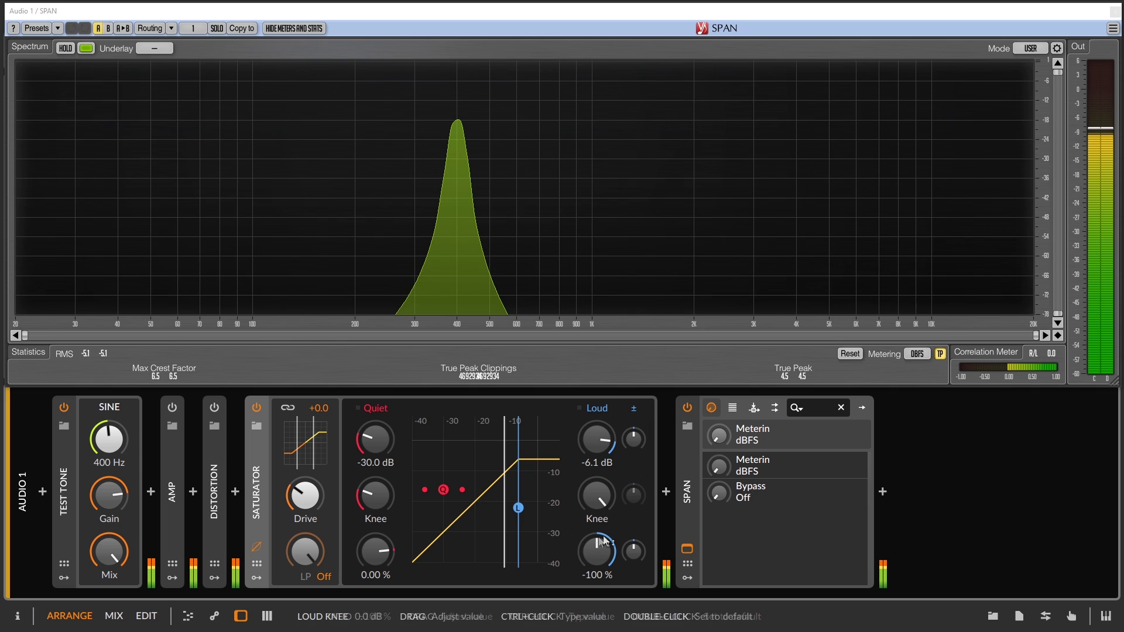
Set the Loud Ratio to −28.7 % and raise the Drive so the signal passes the loud threshold.
left_click_drag(597, 550, 597, 512)
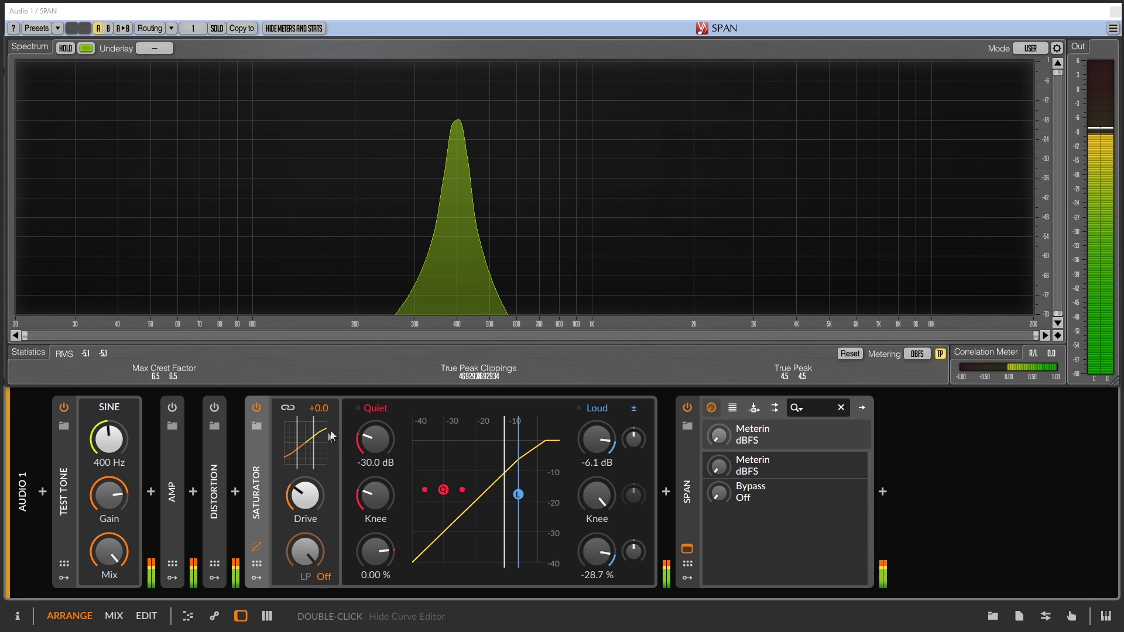
mouse_move(305, 494)
left_mouse_down()
mouse_move(305, 479)
mouse_move(304, 489)
left_mouse_up()
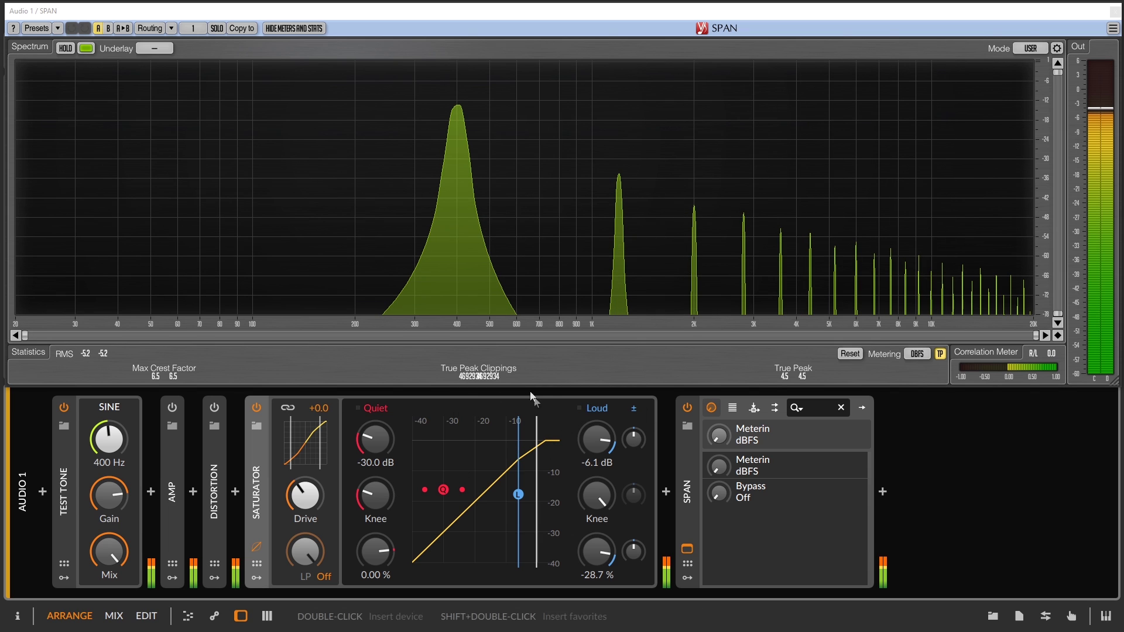
mouse_move(305, 495)
left_mouse_down()
mouse_move(305, 469)
mouse_move(301, 499)
left_mouse_up()
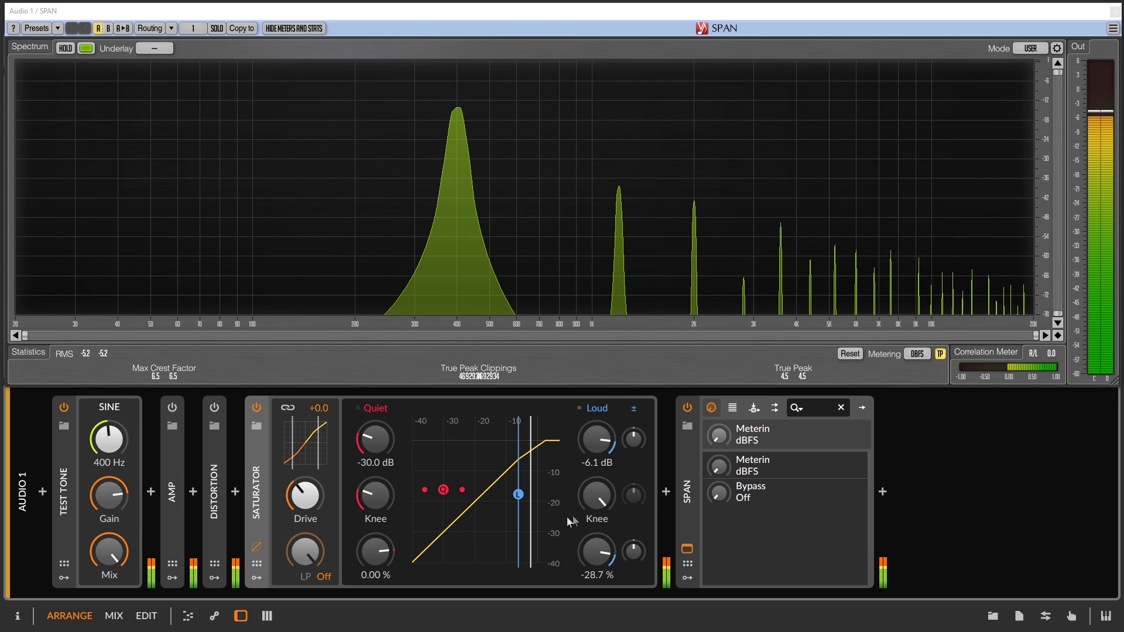
Widen the Loud Knee and bring the Loud Ratio down to −156 % so the curve folds back.
left_click_drag(597, 495, 598, 564)
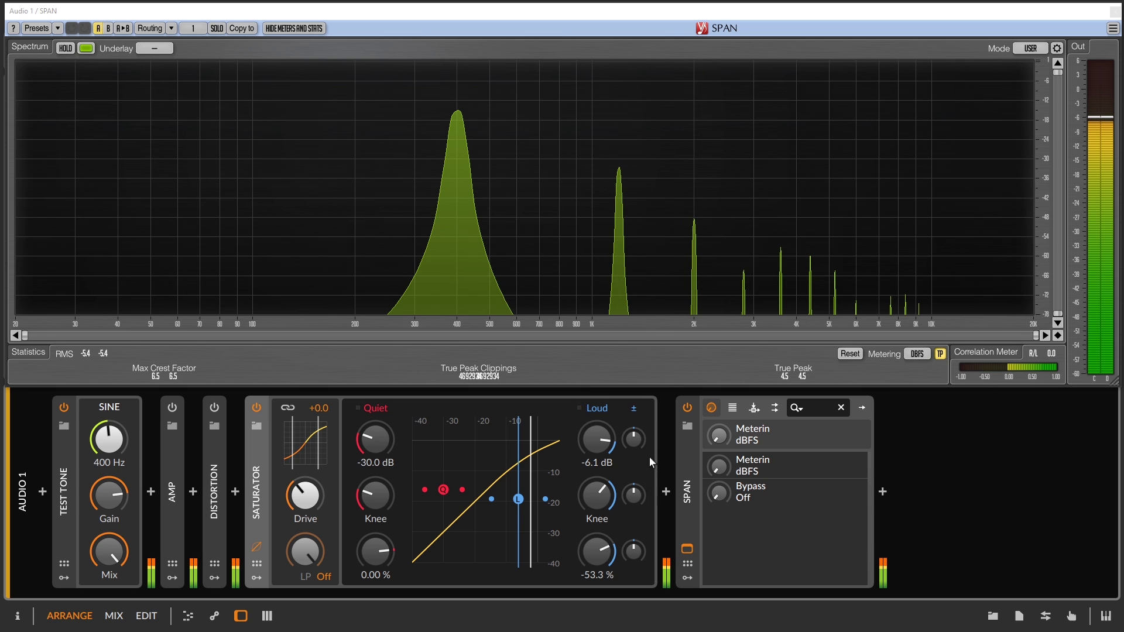
left_click(634, 438)
left_click_drag(634, 438, 633, 440)
left_click_drag(606, 564, 606, 626)
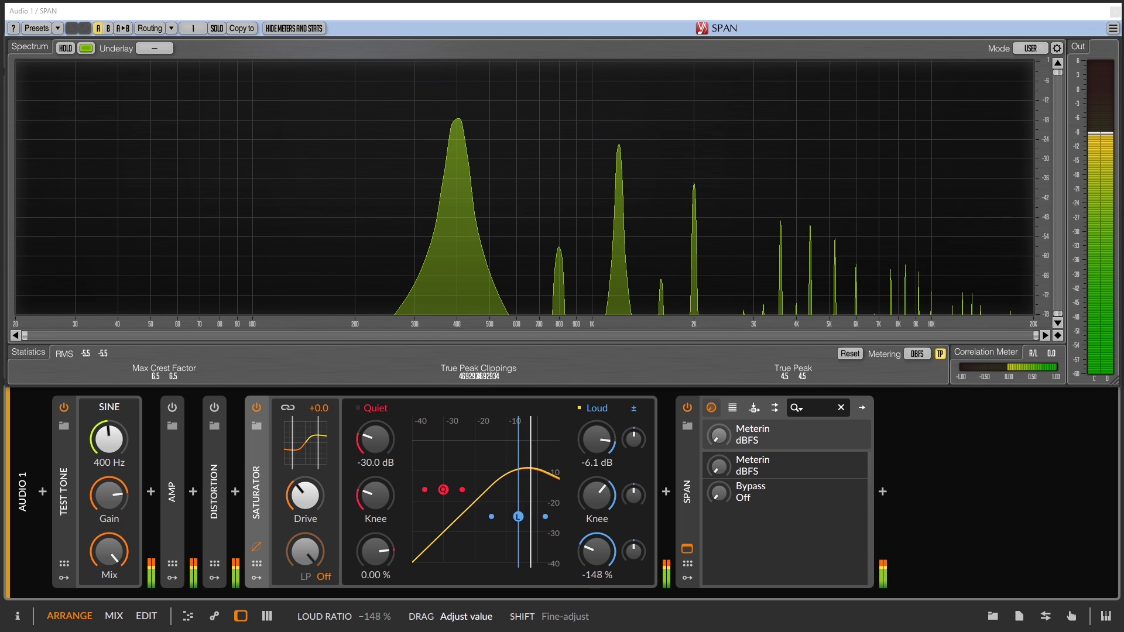
left_click_drag(597, 550, 597, 554)
Raise the Loud Ratio skew slightly, try a small positive Loud Threshold skew, and reset the threshold skew.
mouse_move(633, 550)
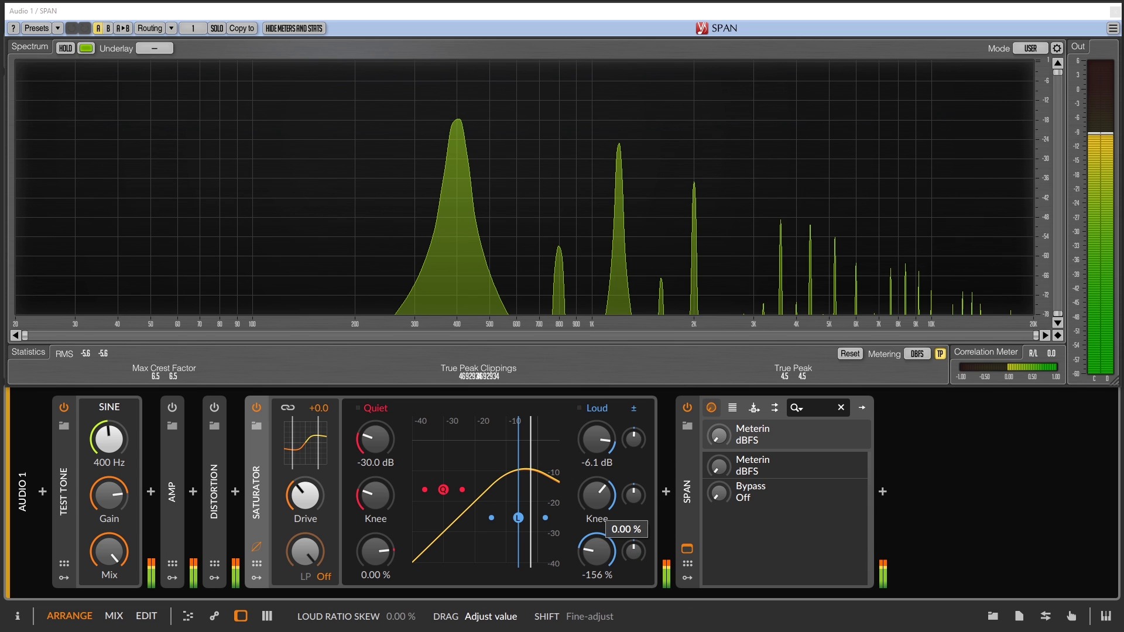
left_click_drag(633, 551, 633, 545)
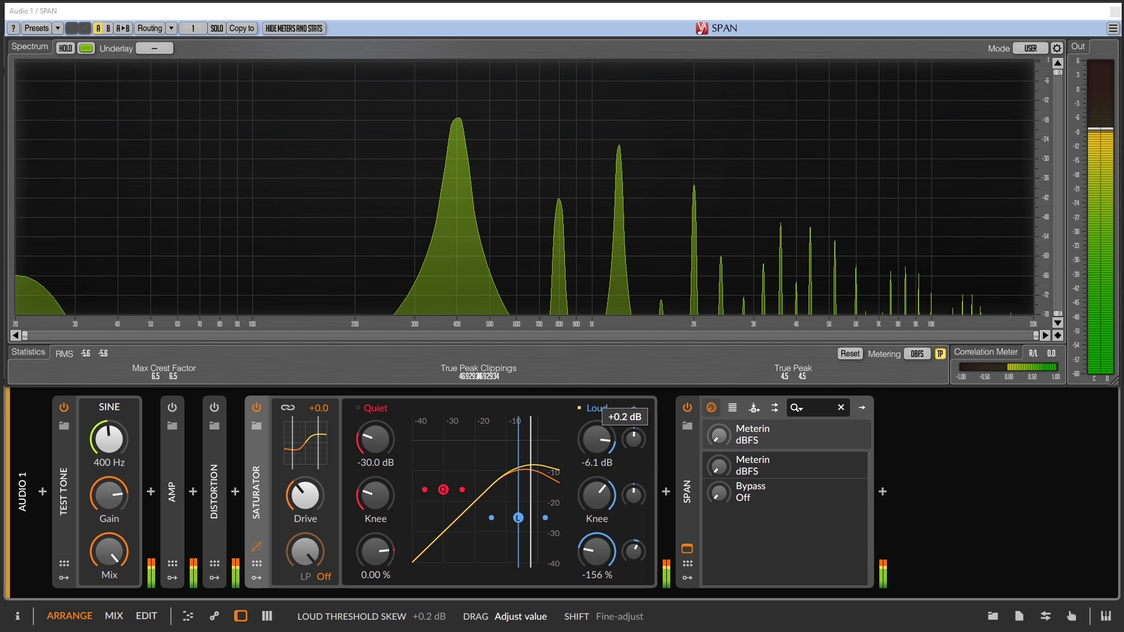
left_click_drag(644, 439, 644, 436)
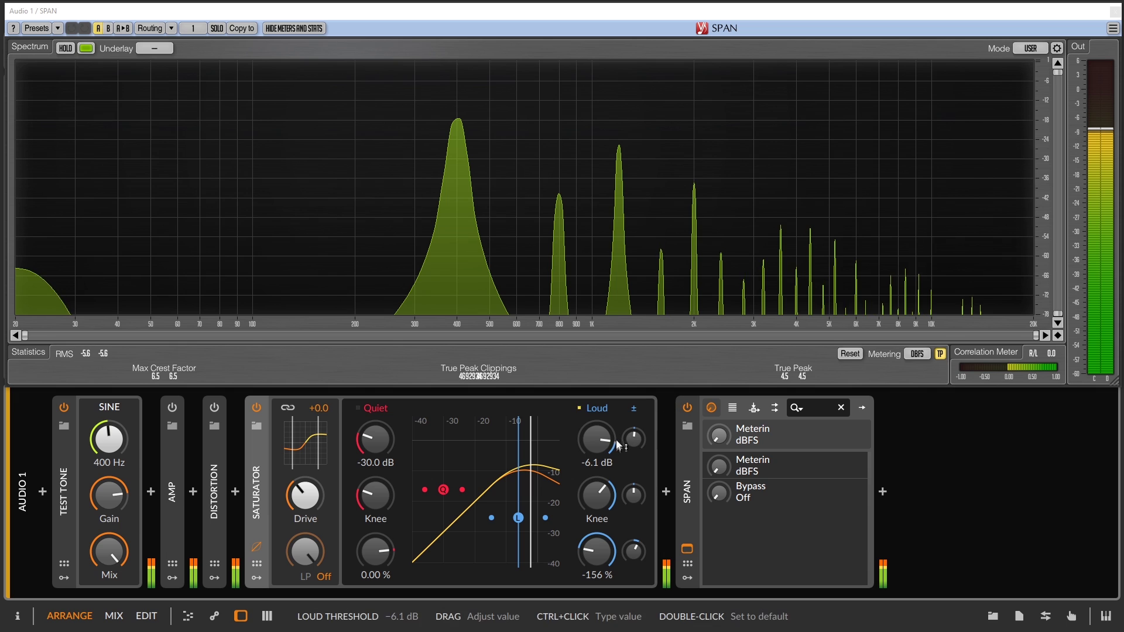
double_click(632, 444)
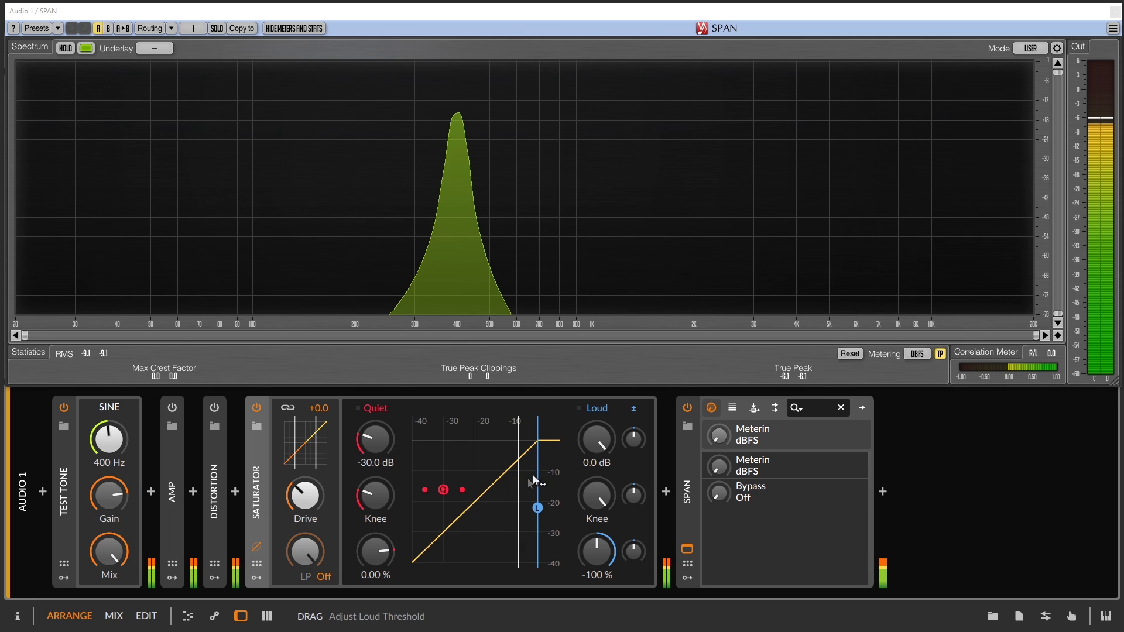
Raise the saturator's Drive to +17.5 dB with normalization turned on.
left_click_drag(319, 504, 299, 418)
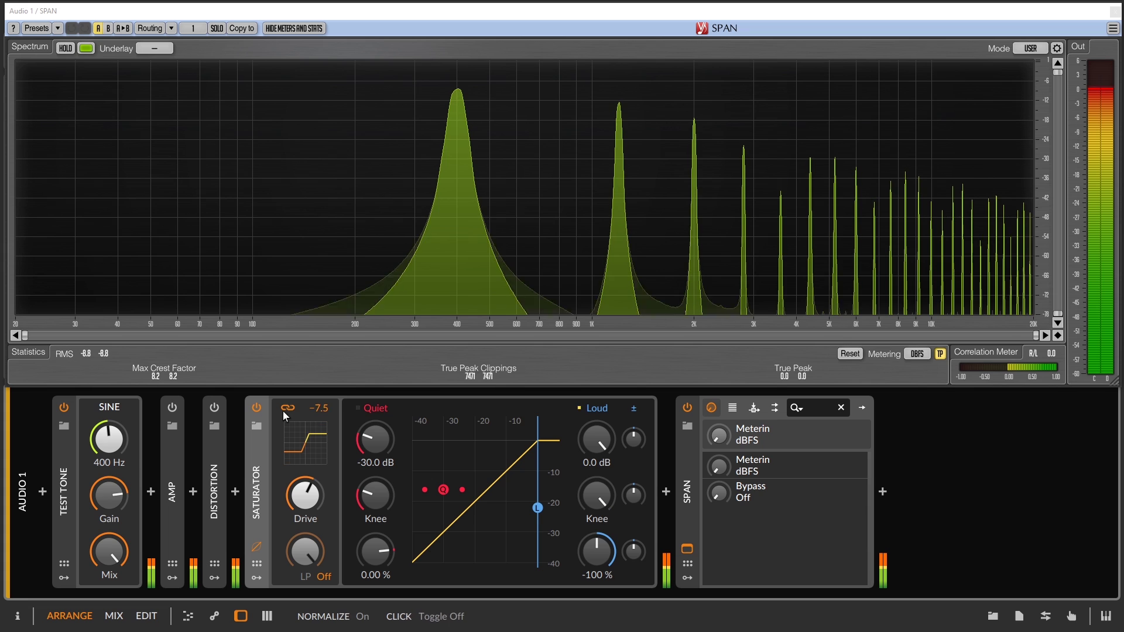
left_click(286, 408)
mouse_move(309, 483)
left_mouse_down()
mouse_move(295, 446)
mouse_move(305, 497)
left_mouse_up()
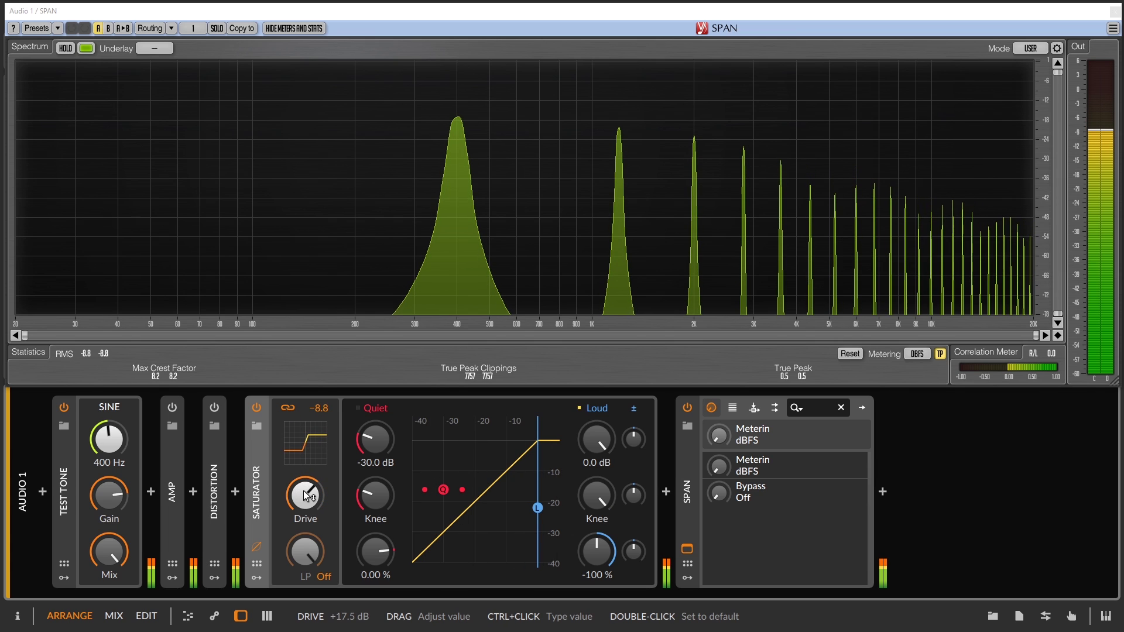
Test the Loud Knee at −13.4 dB and at a narrower setting, set the Loud Threshold to −0.1 dB, and reset the knee.
left_click_drag(597, 494, 597, 518)
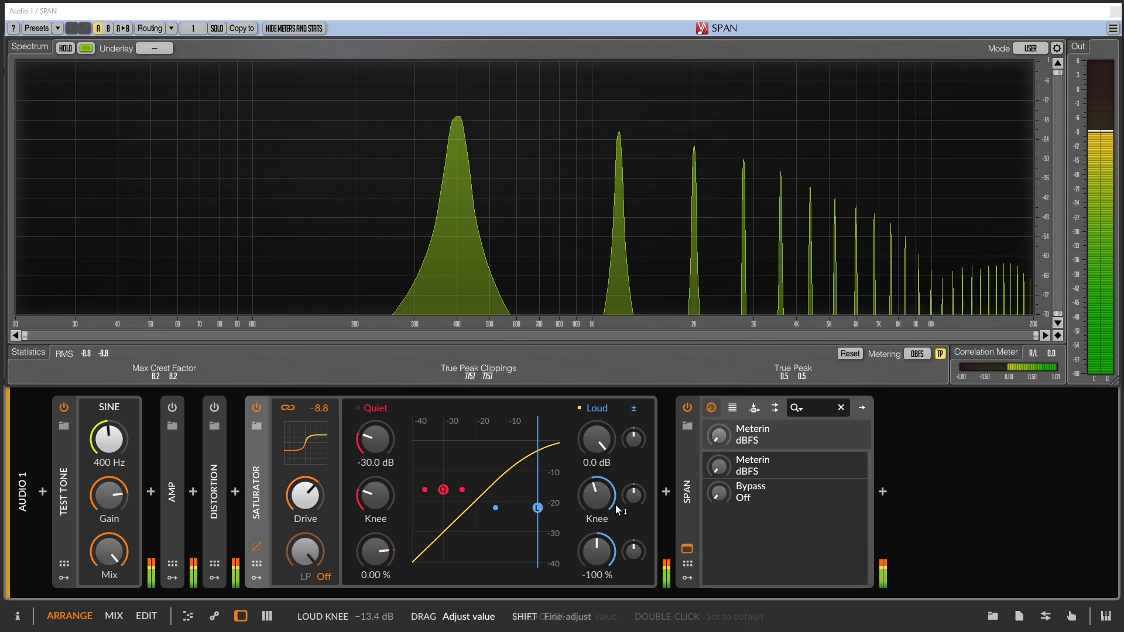
mouse_move(632, 497)
left_mouse_down()
mouse_move(632, 484)
mouse_move(634, 505)
left_mouse_up()
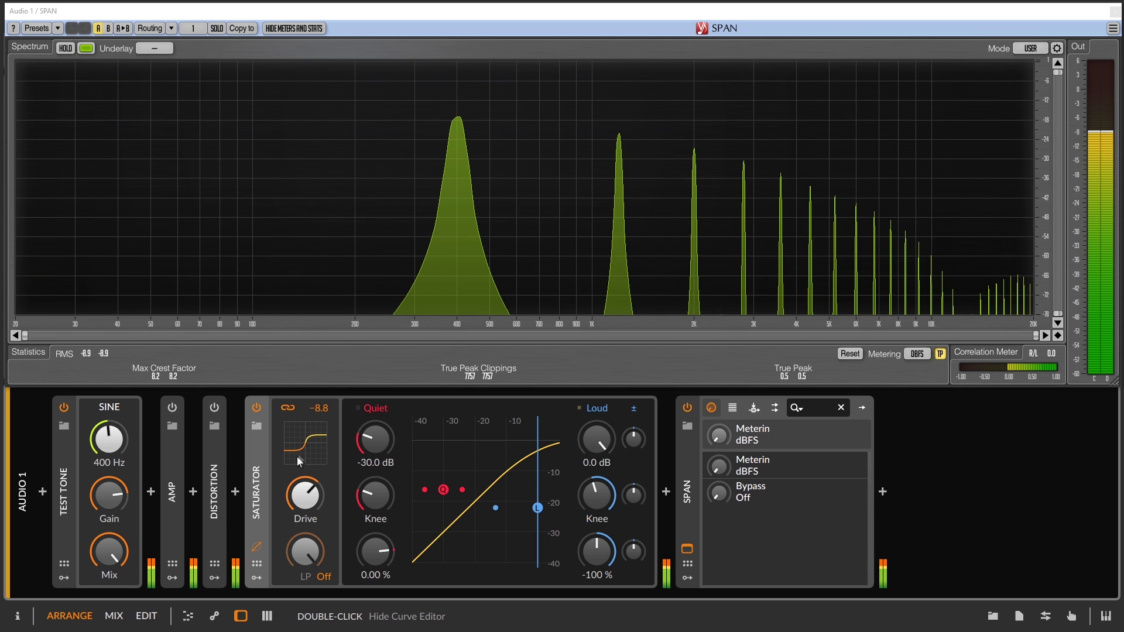
left_click_drag(589, 508, 589, 486)
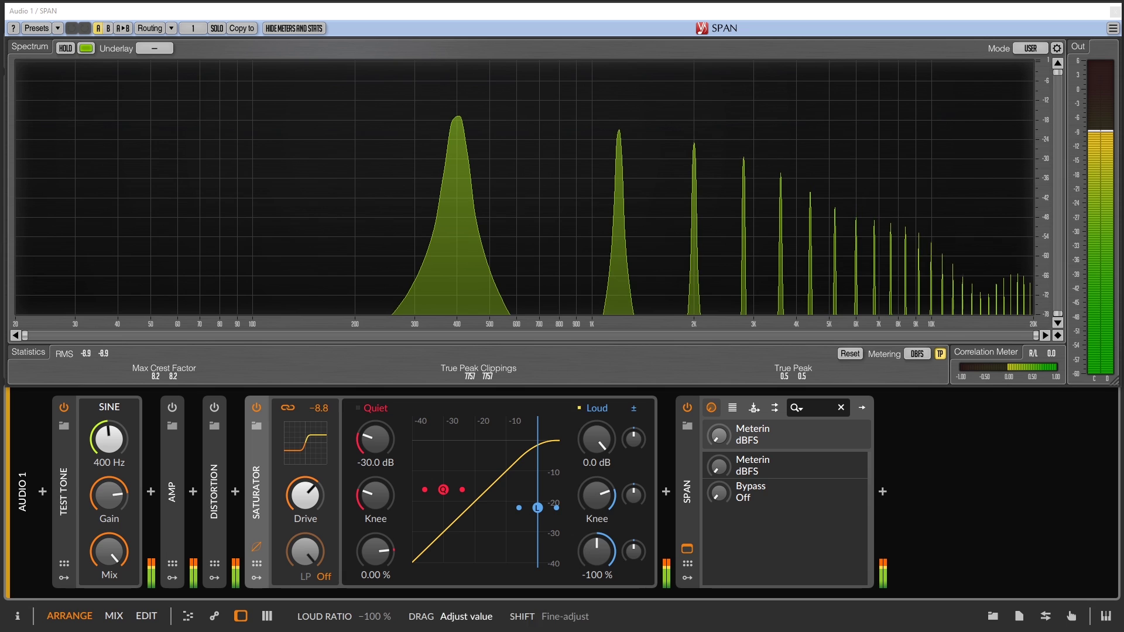
left_click_drag(591, 436, 590, 441)
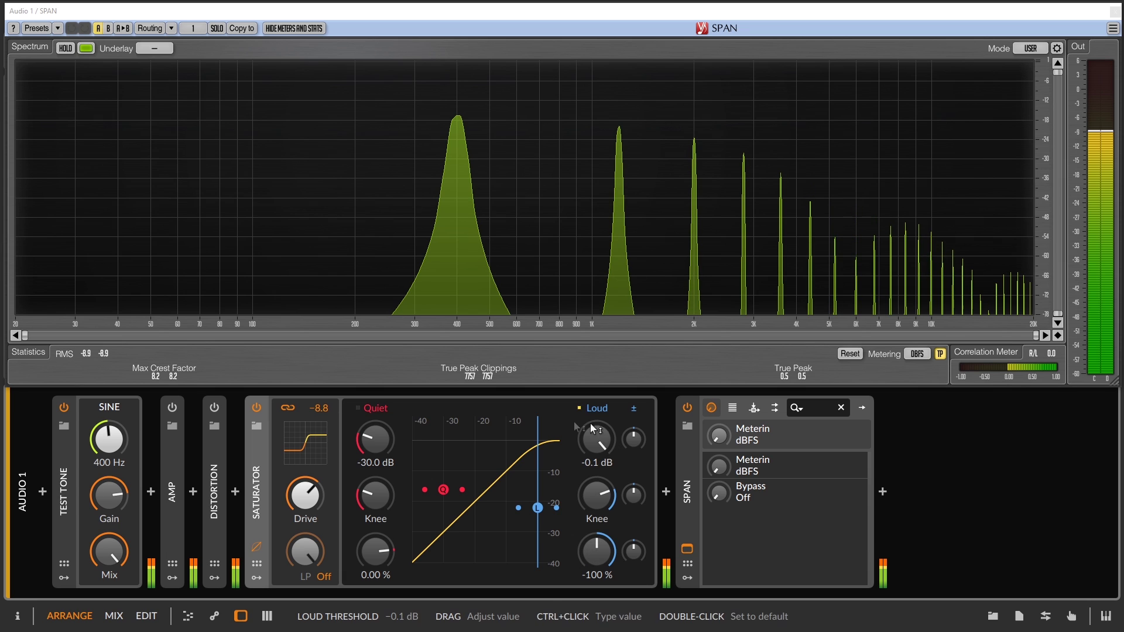
double_click(614, 477)
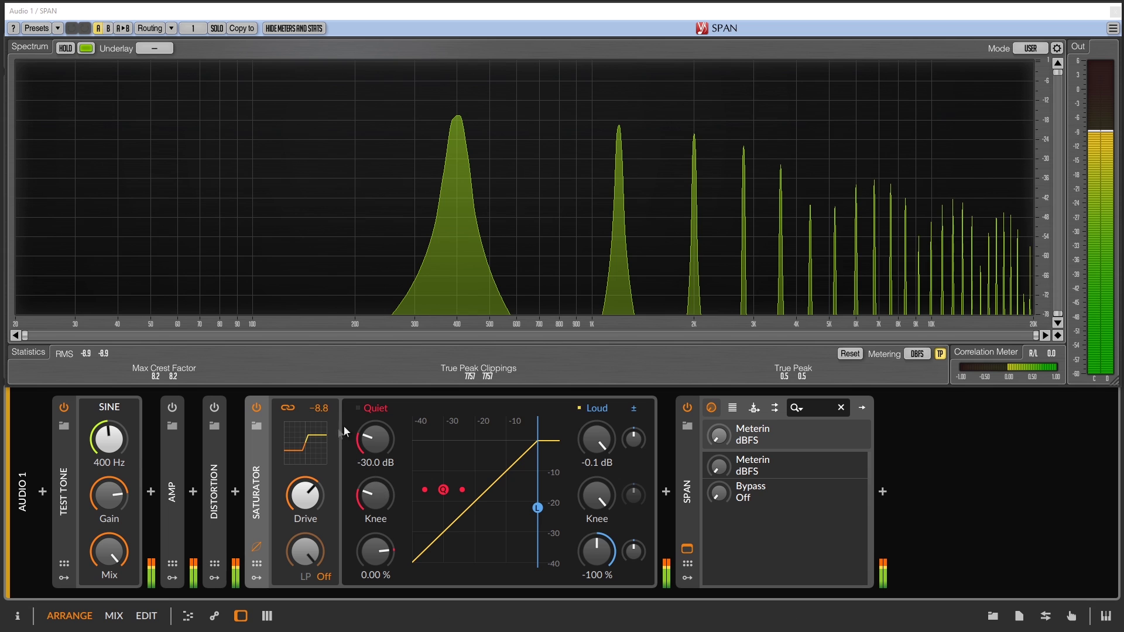
Switch off the saturator's normalization, reset the Loud Threshold to 0.0 dB, and lower the Drive until the added harmonics are gone.
left_click(303, 430)
mouse_move(305, 495)
left_mouse_down()
mouse_move(305, 513)
mouse_move(305, 502)
left_mouse_up()
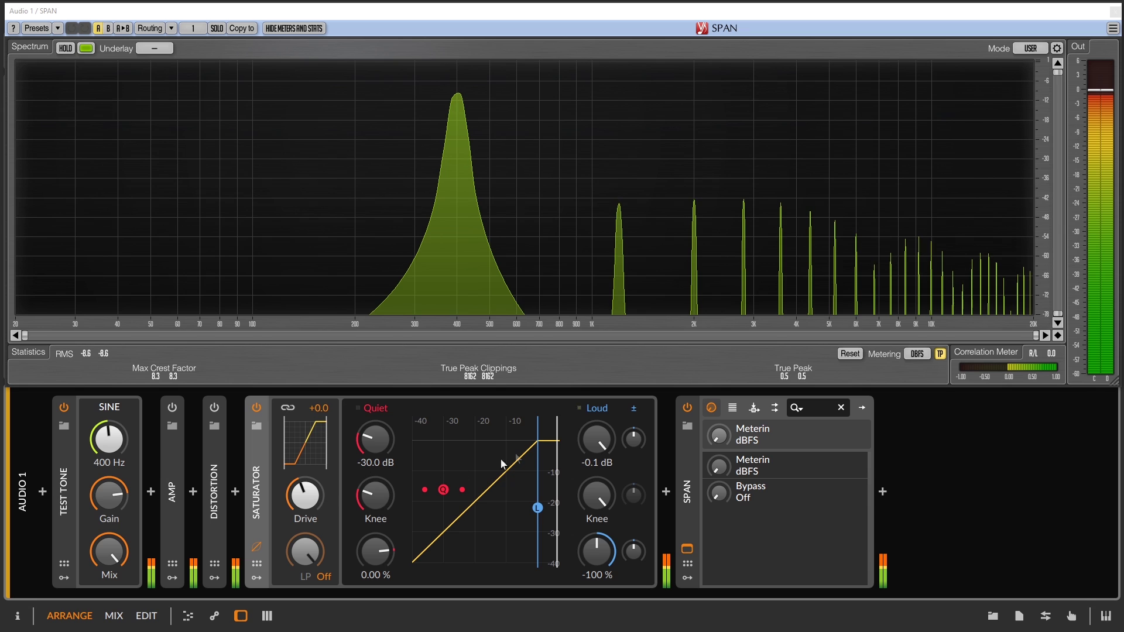
double_click(582, 440)
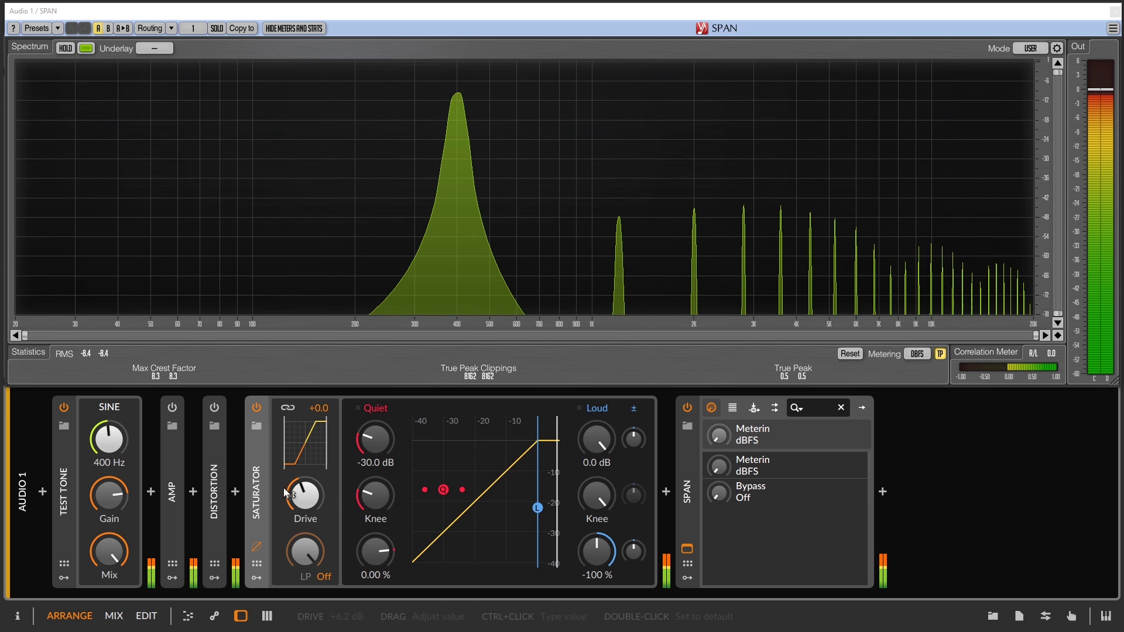
left_click_drag(305, 494, 305, 526)
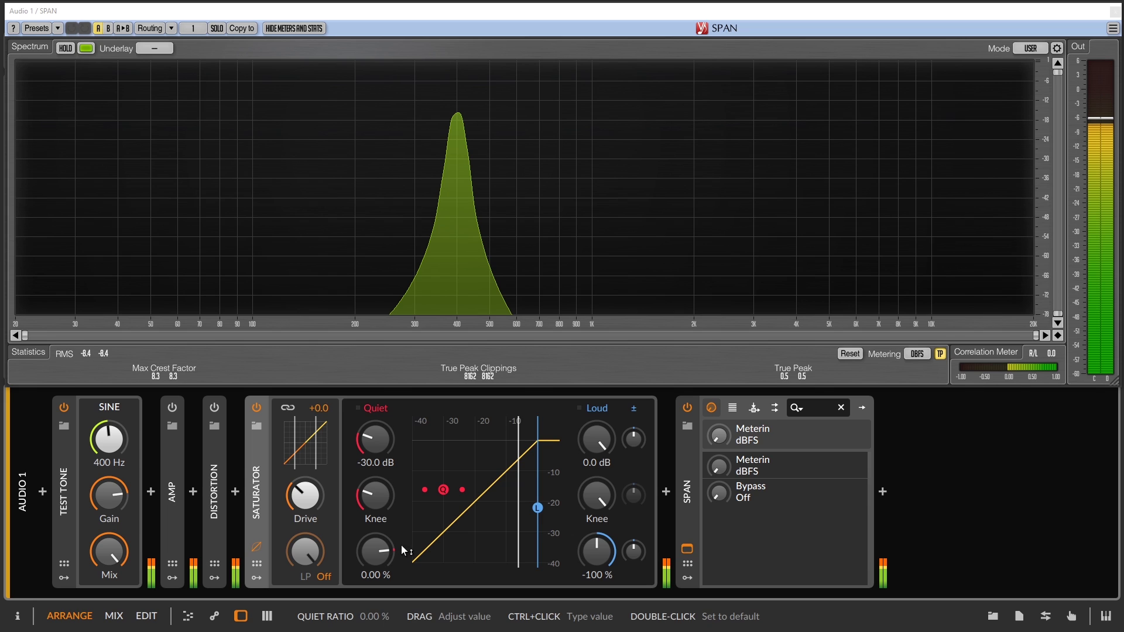
Raise the Quiet Ratio to 33.7 % and widen the Quiet Knee to +17.0 dB.
left_click_drag(411, 543, 411, 539)
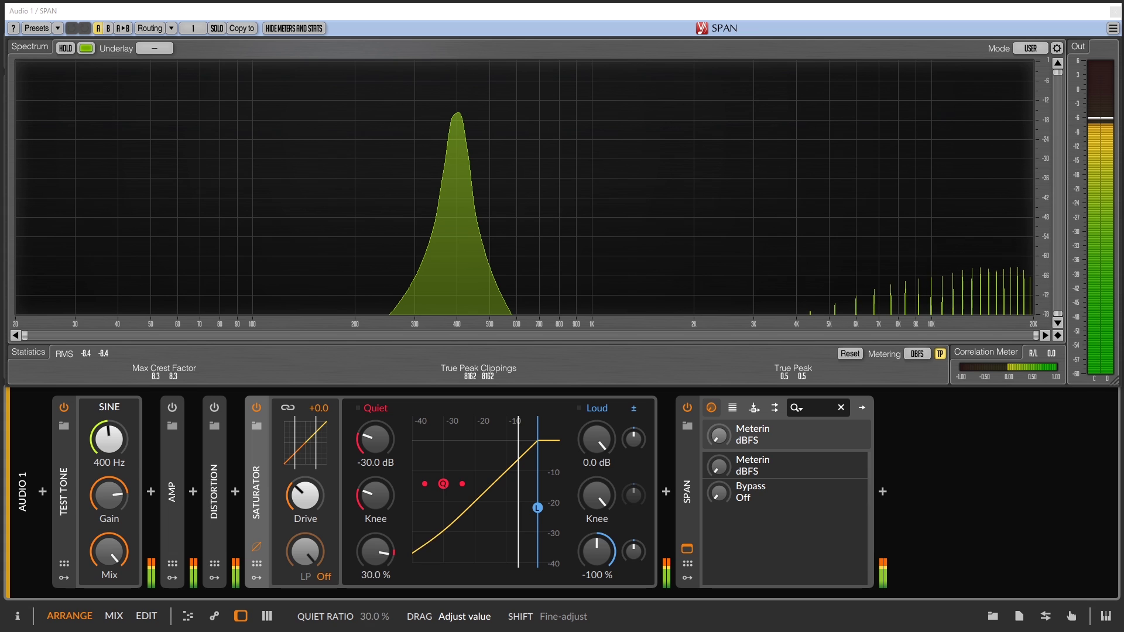
left_click_drag(411, 540, 411, 537)
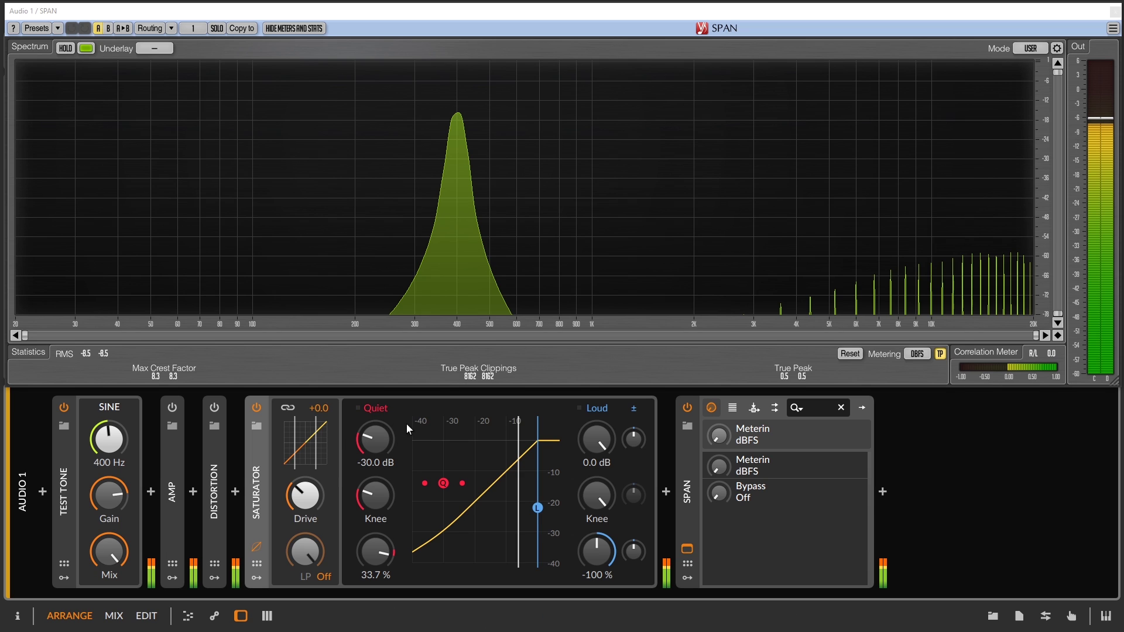
left_click_drag(376, 495, 376, 491)
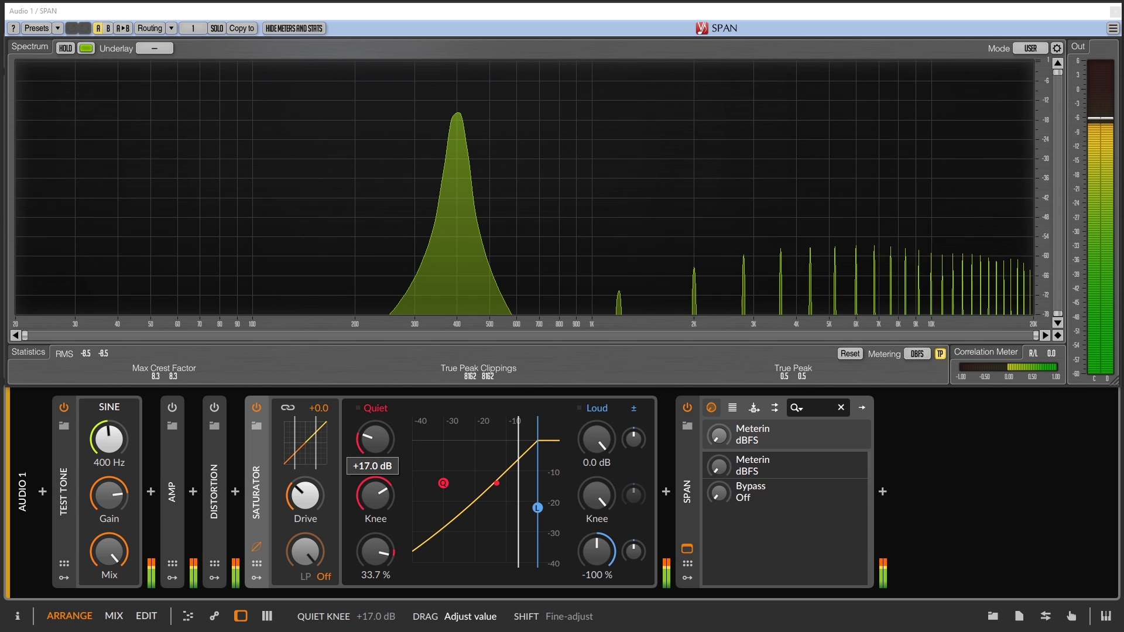
Narrow the Quiet Knee, try the Quiet Threshold at −27.1 dB and −34.9 dB, and widen the knee to +15.5 dB.
left_click_drag(375, 495, 391, 486)
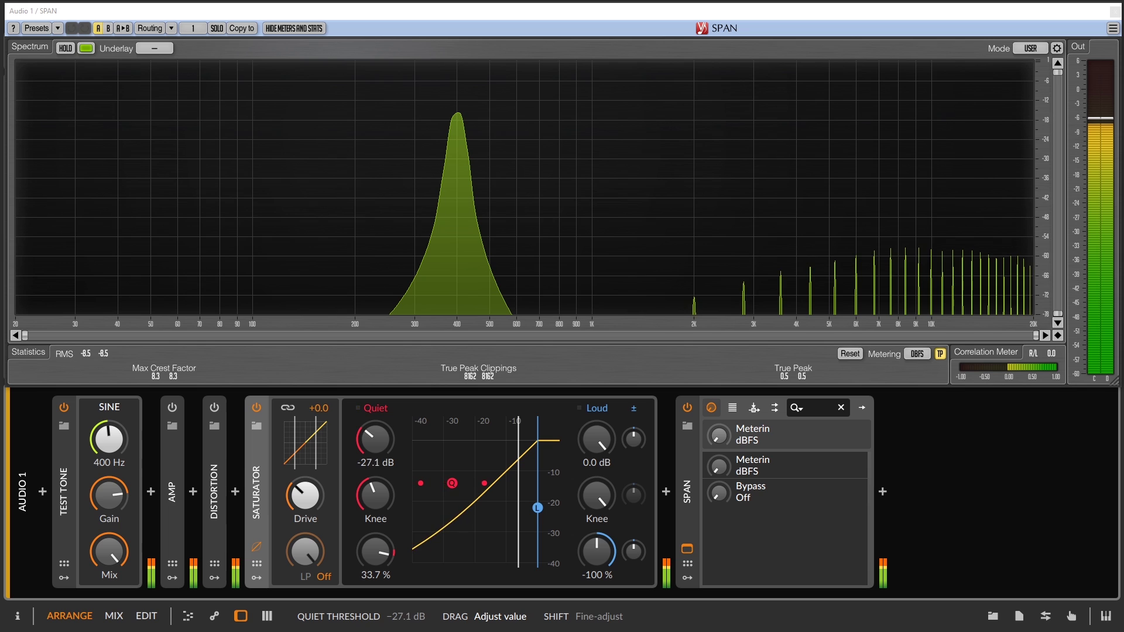
left_click_drag(376, 439, 387, 475)
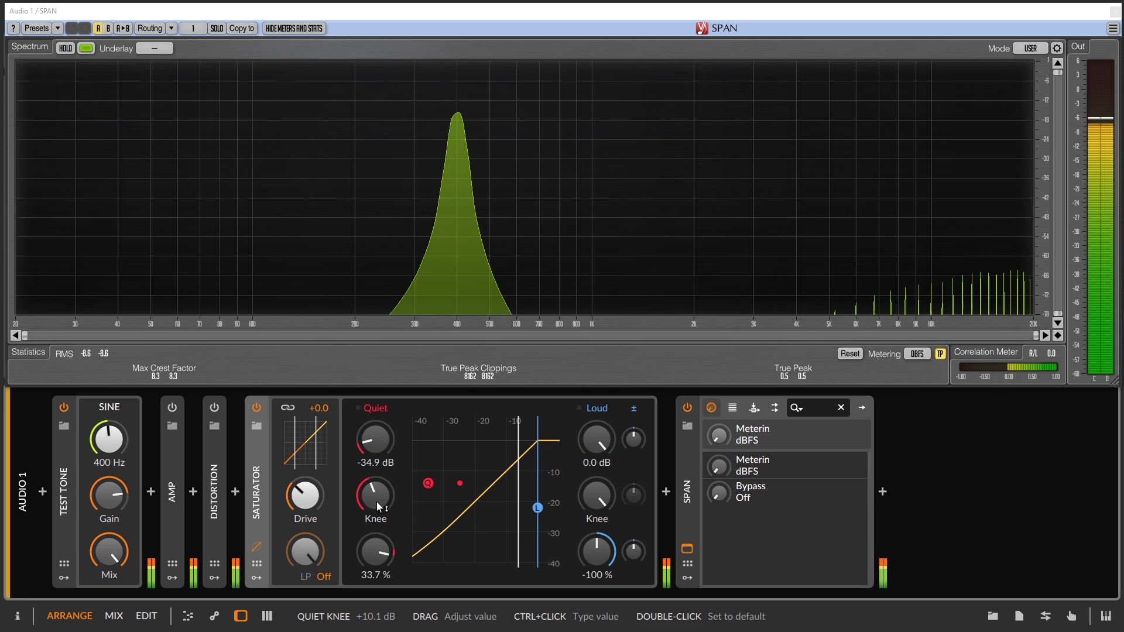
left_click_drag(377, 501, 377, 495)
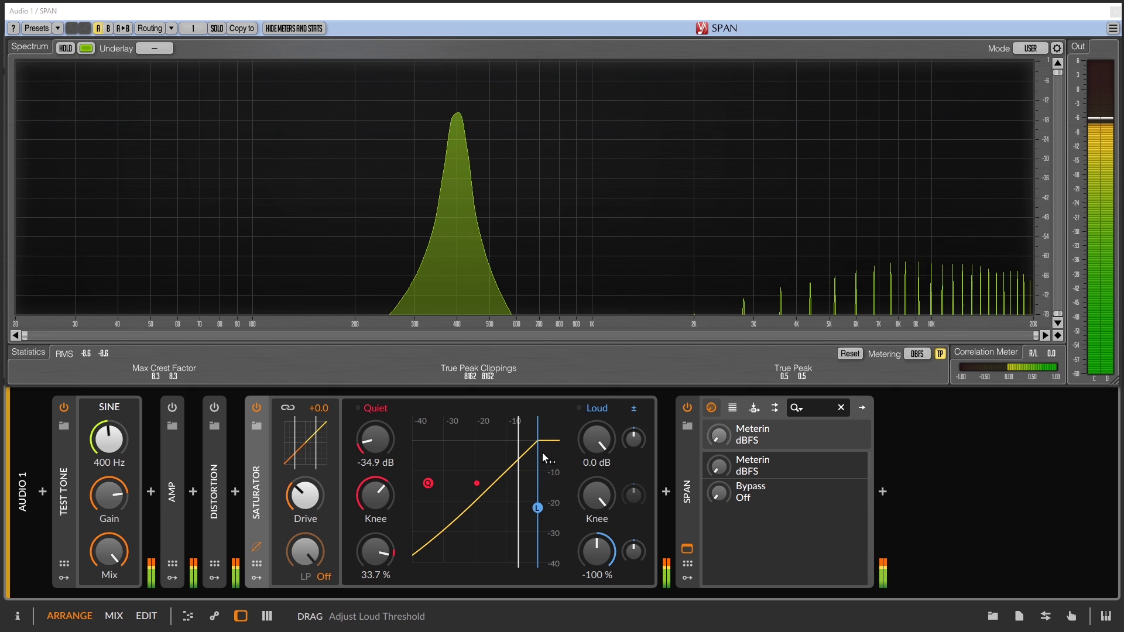
Reset the Quiet Threshold, Quiet Knee and Quiet Ratio to their defaults.
left_click_drag(633, 438, 641, 497)
left_click_drag(631, 443, 631, 443)
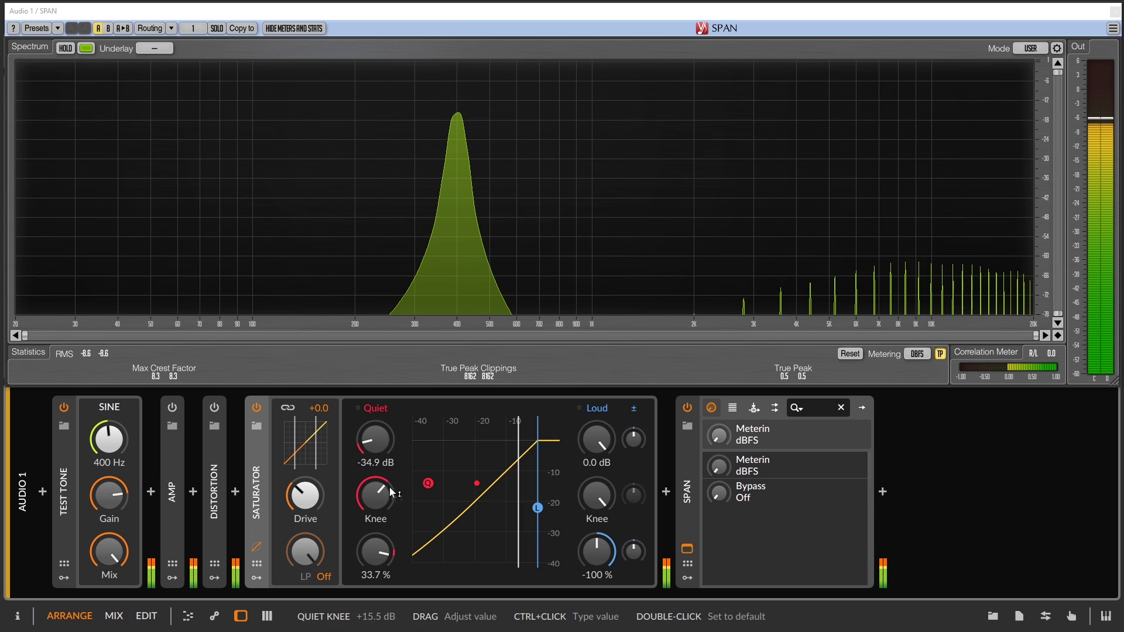
double_click(375, 447)
double_click(381, 494)
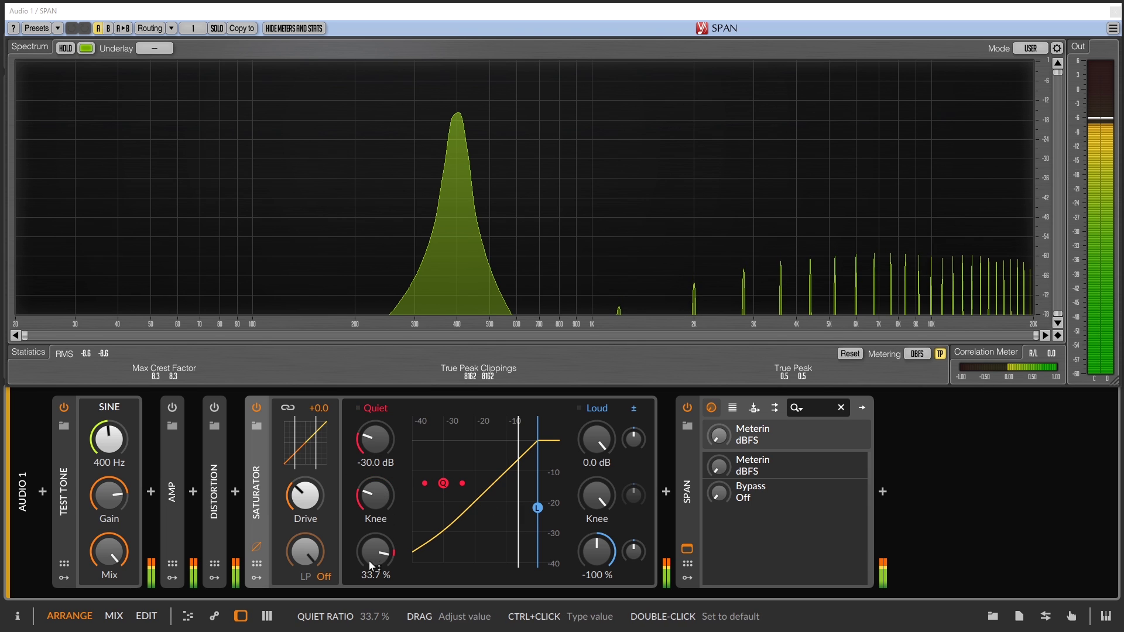
double_click(370, 555)
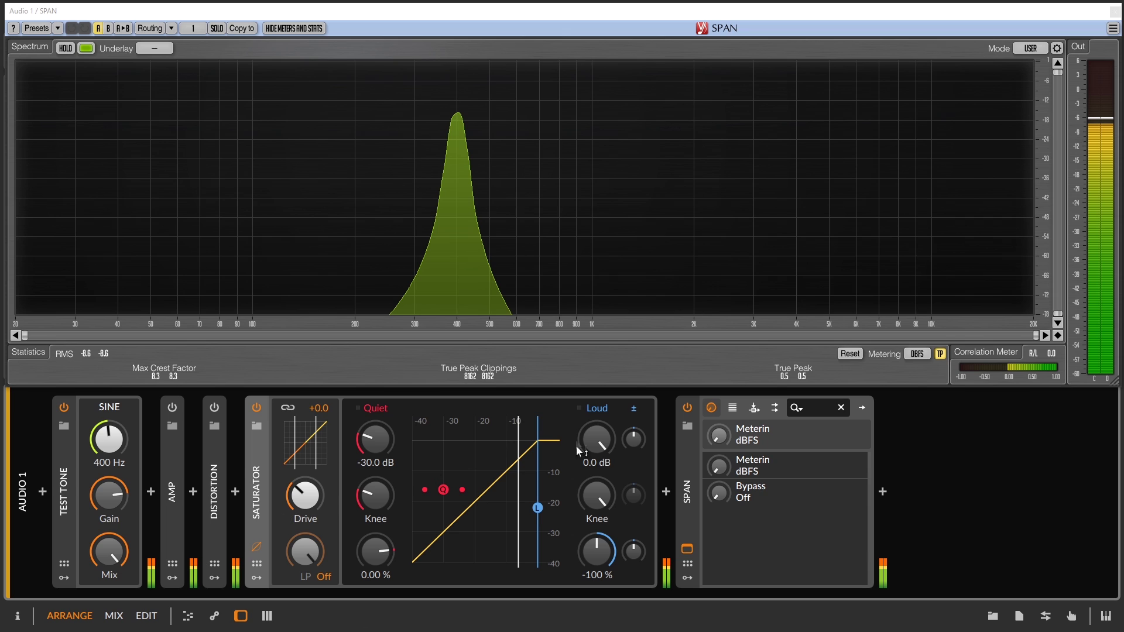
Set the Loud Threshold to −5.3 dB with a wide knee, raise the Drive, and add a positive Loud Threshold skew.
left_click_drag(597, 495, 520, 547)
left_click_drag(305, 497, 305, 477)
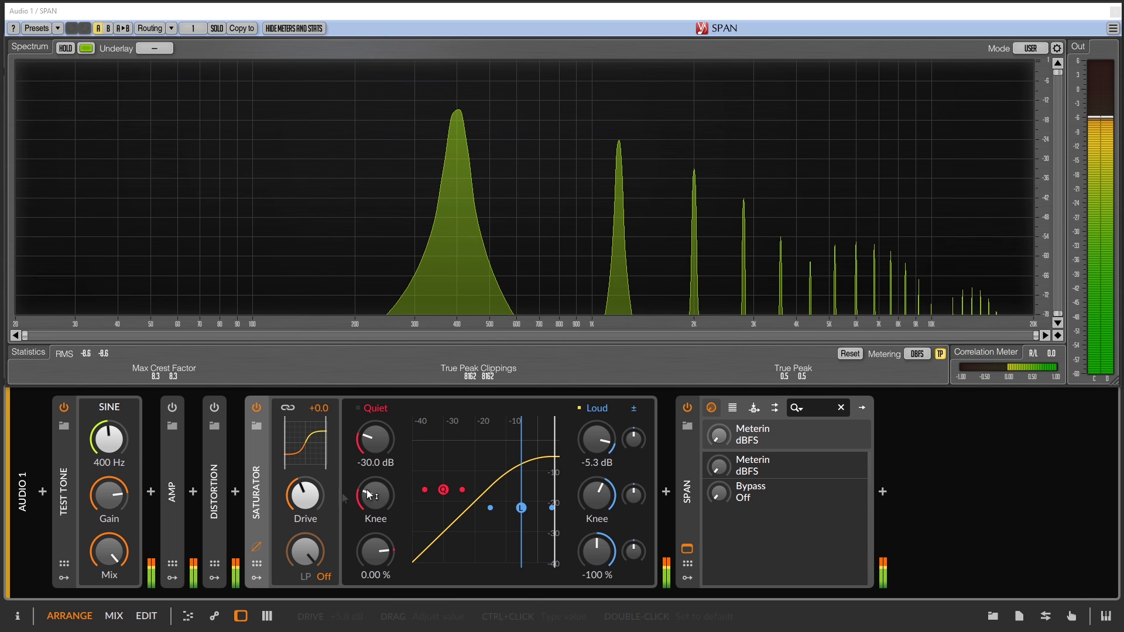
left_click_drag(634, 408, 633, 393)
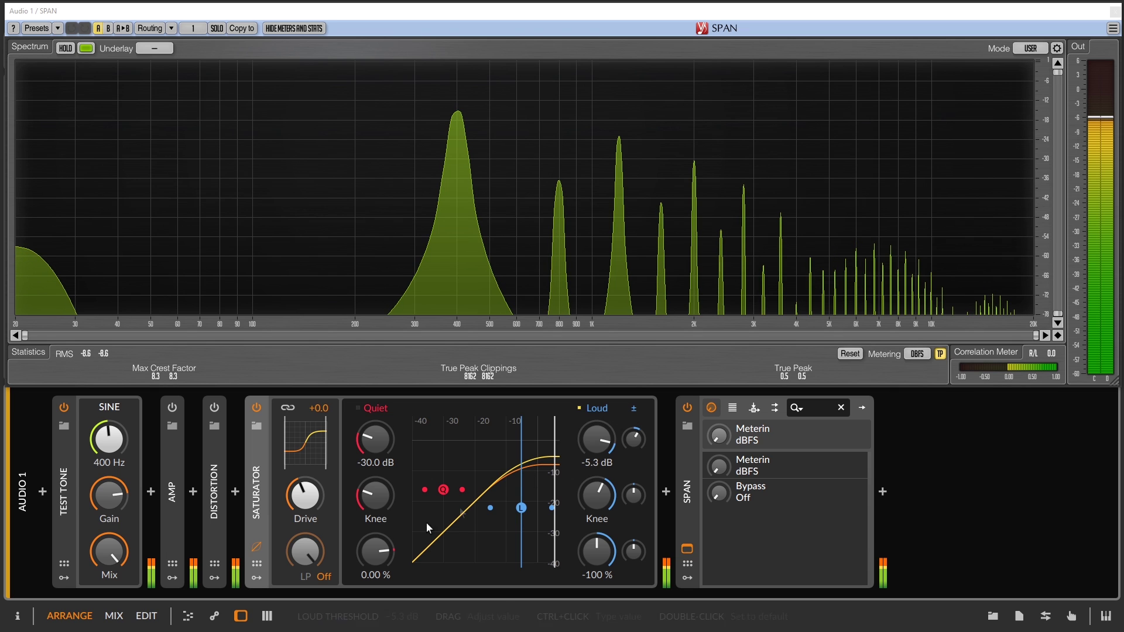
Hide the saturator's curve editor and compare the true peak with normalization off and on, resetting SPAN's statistics for each reading.
left_click(258, 547)
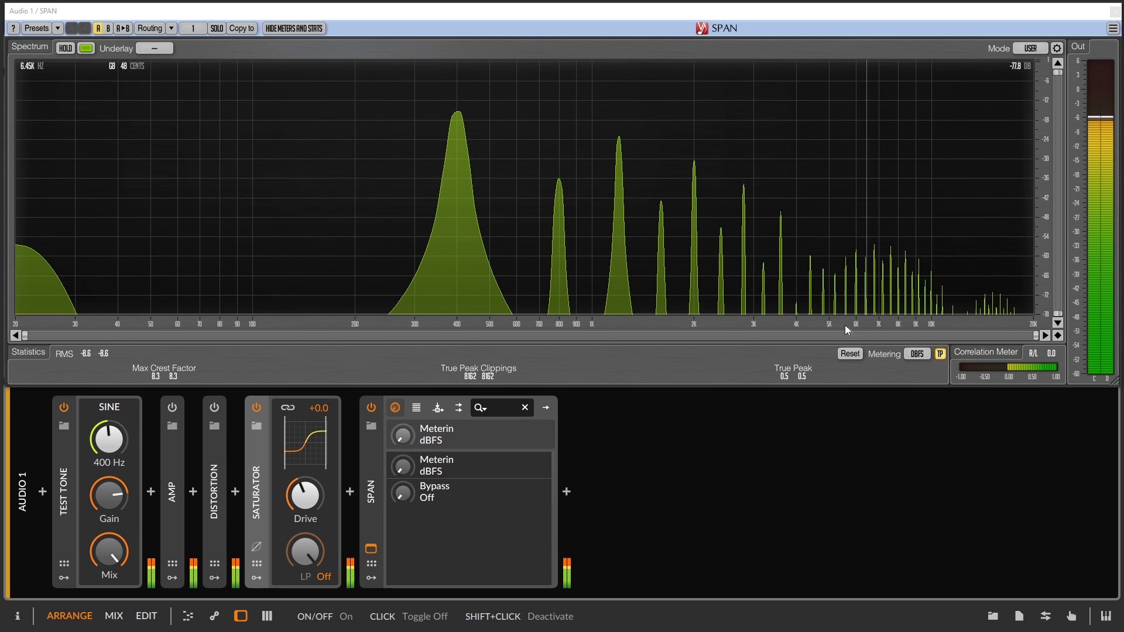
left_click(855, 353)
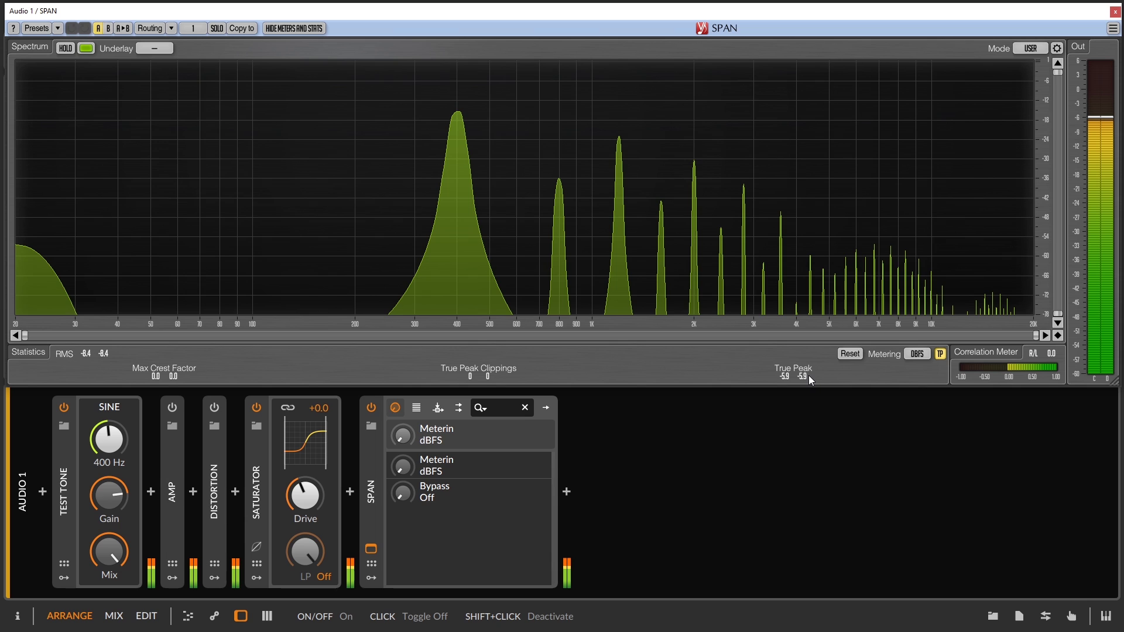
left_click(286, 407)
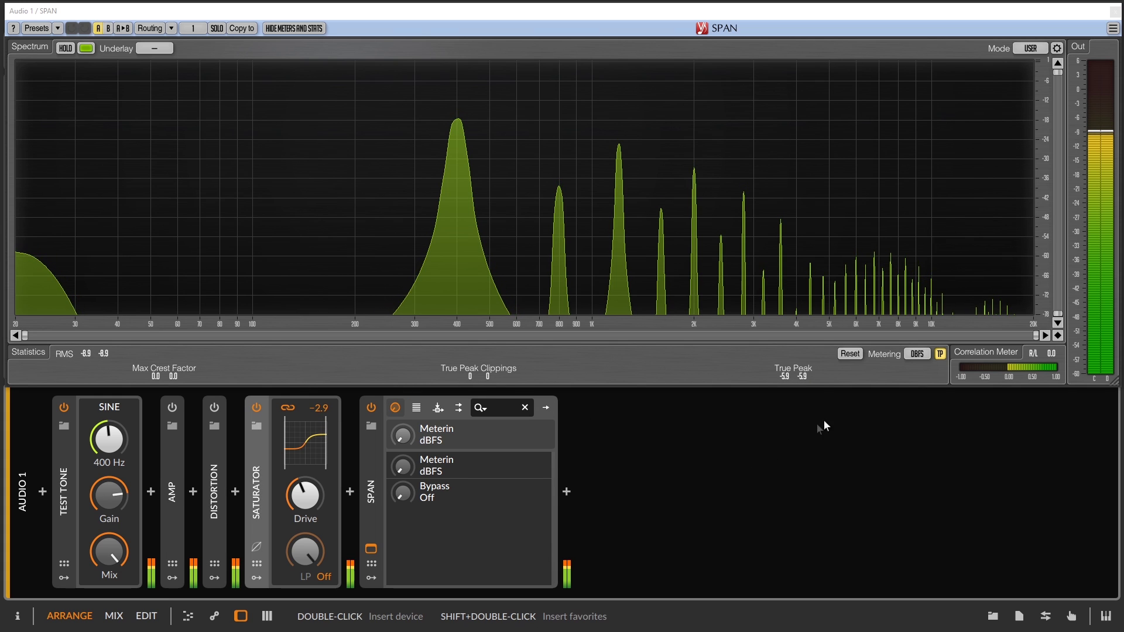
left_click(841, 356)
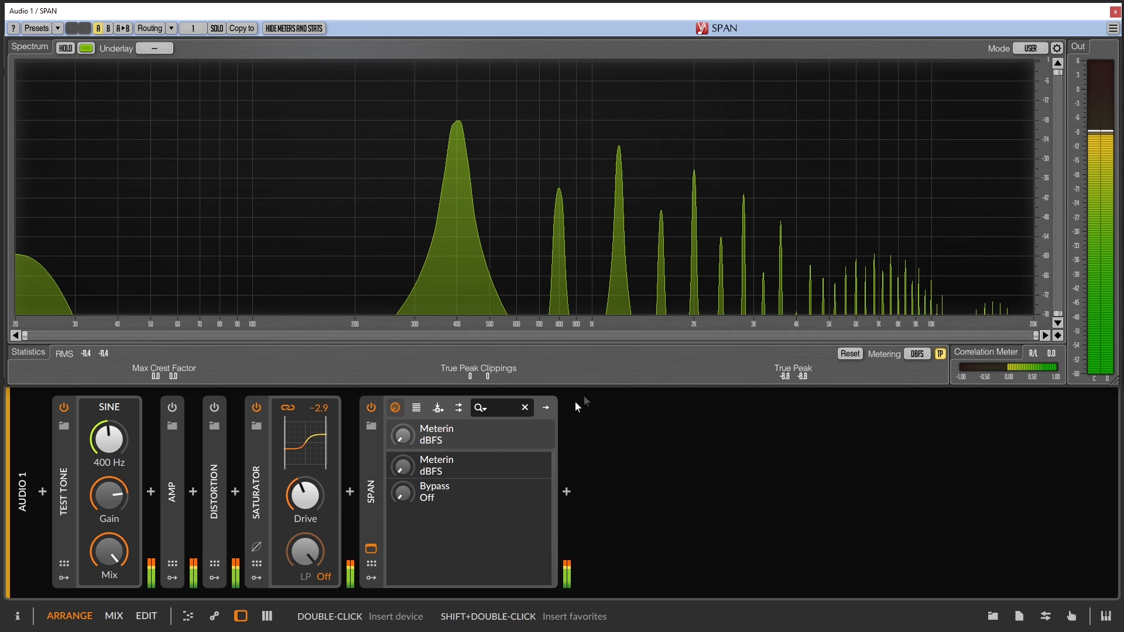
Raise the Drive well up, try a manual makeup gain of +1.7 dB, and restore the automatic normalization.
left_click(305, 495)
left_click_drag(305, 496, 305, 464)
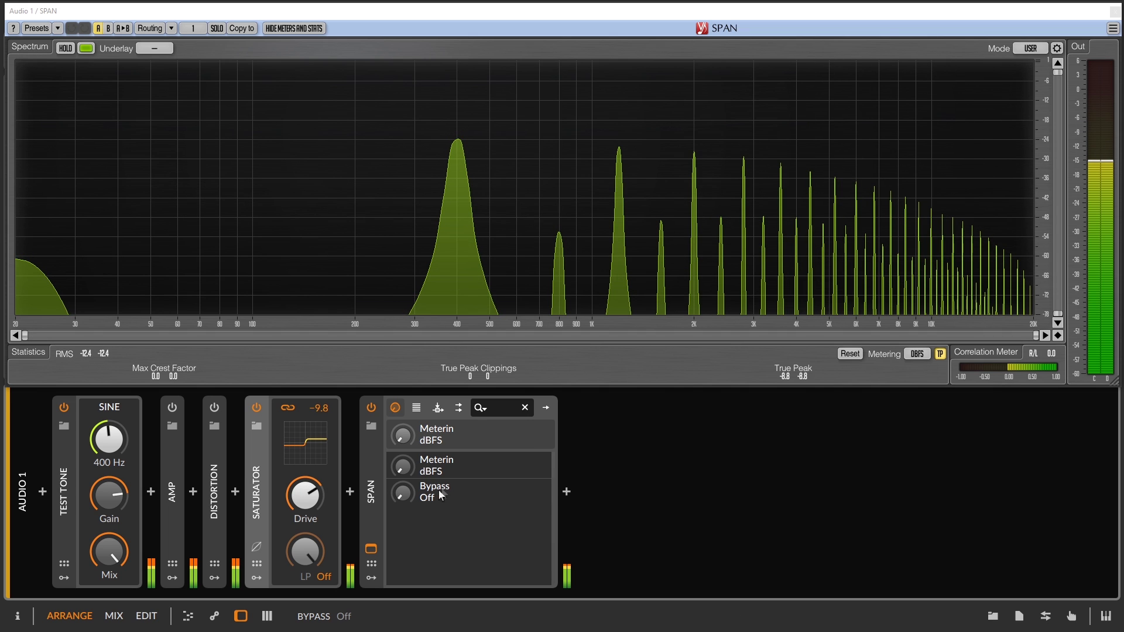
left_click_drag(319, 408, 319, 402)
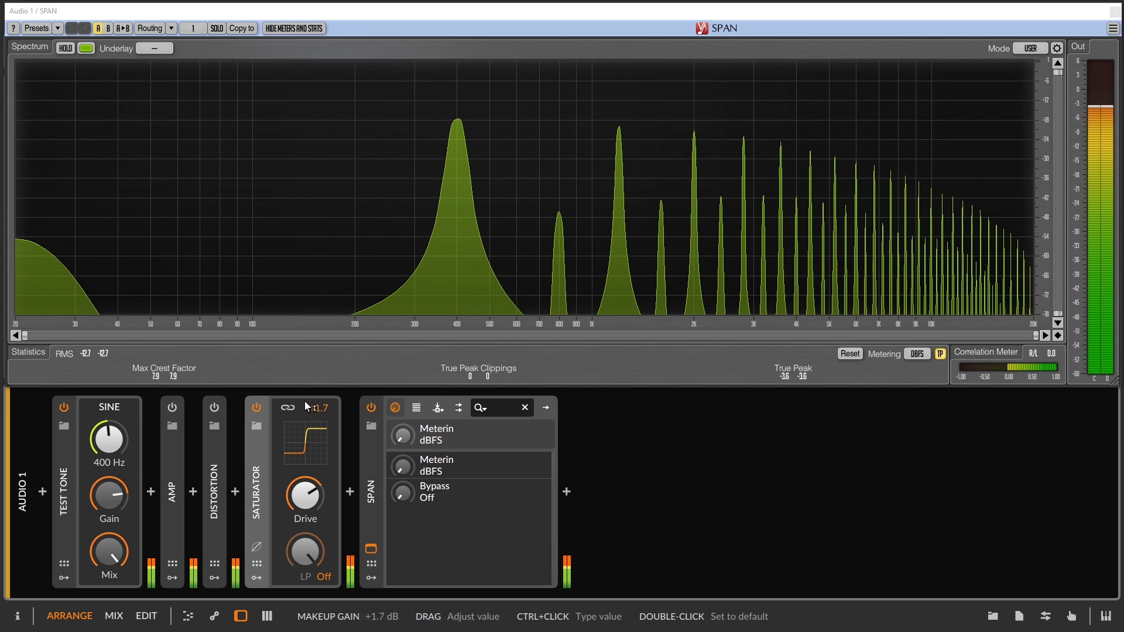
double_click(319, 408)
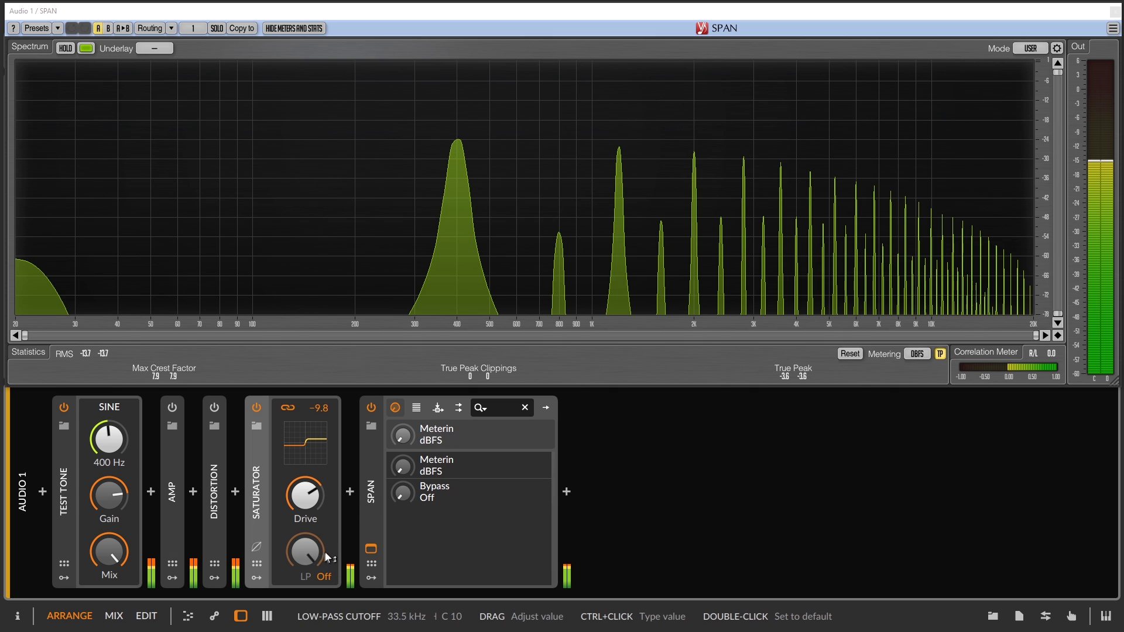
Enable the saturator's low-pass filter with the first-order slope and lower its cutoff to soften the upper harmonics.
left_click_drag(323, 586, 329, 578)
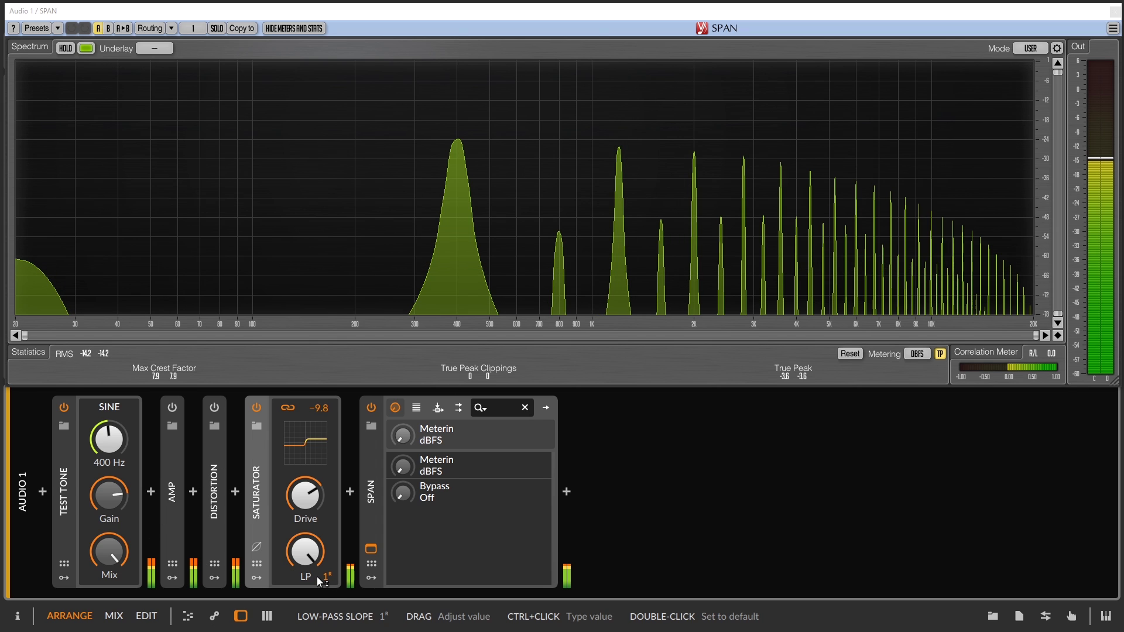
left_click_drag(327, 580, 329, 582)
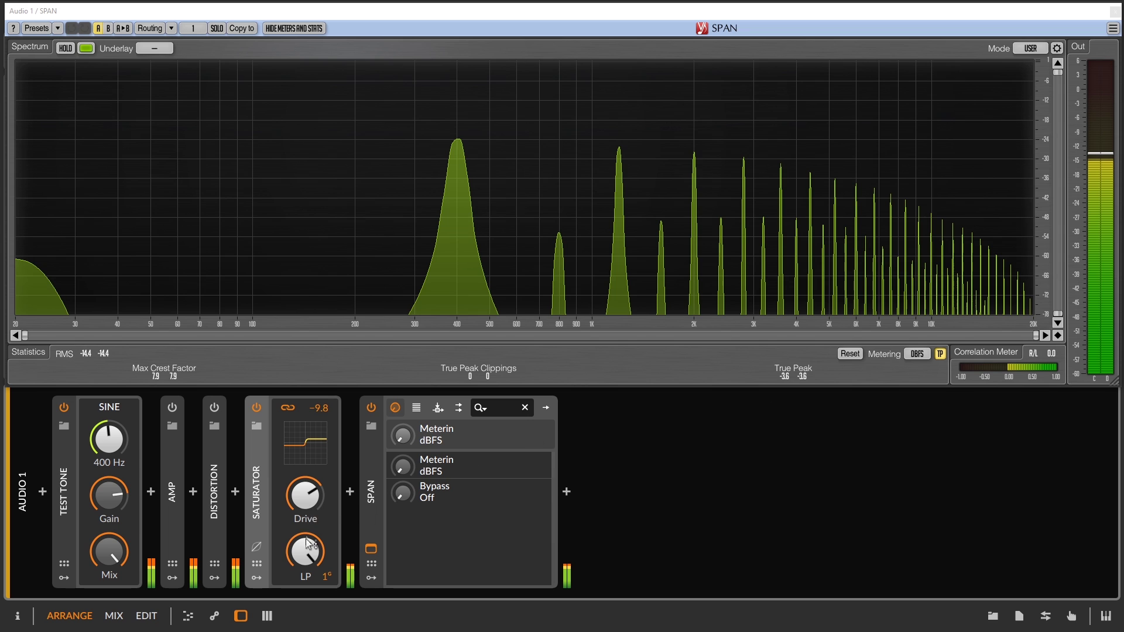
left_click_drag(305, 551, 305, 573)
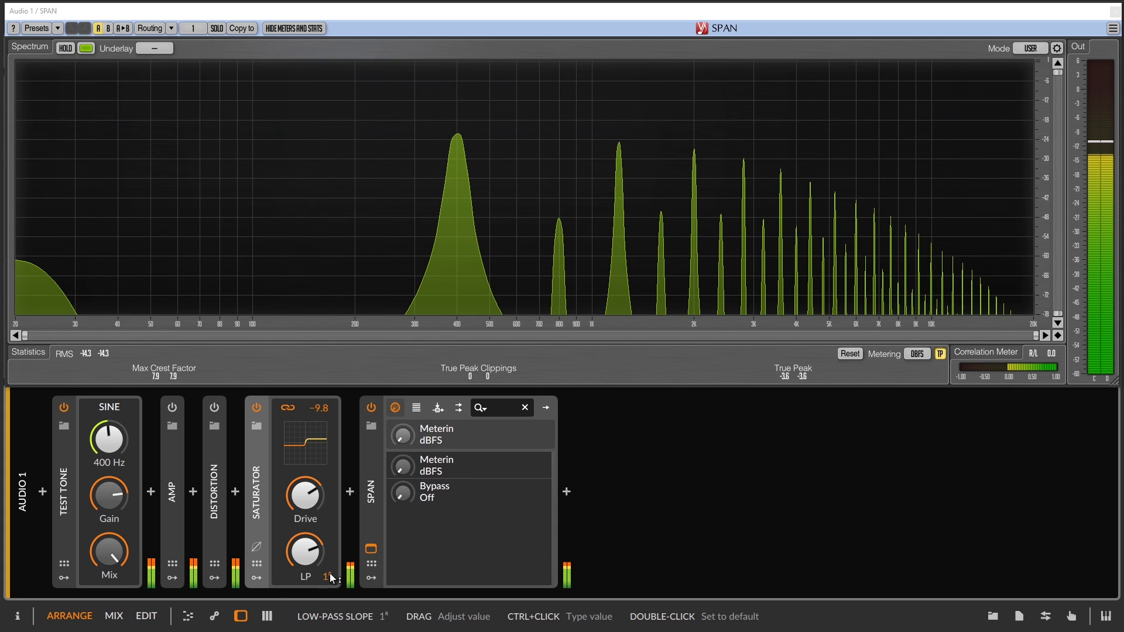
left_click_drag(305, 551, 308, 558)
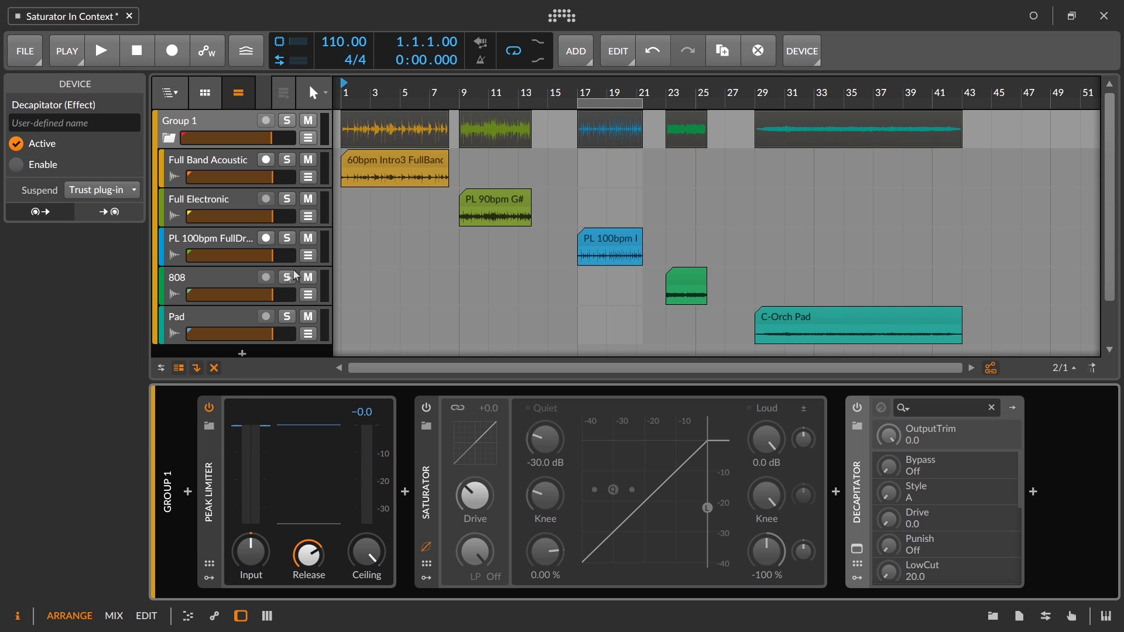
Play the Saturator In Context project looped over the 60bpm Intro3 FullBand clip and show Group 1's devices.
key("space")
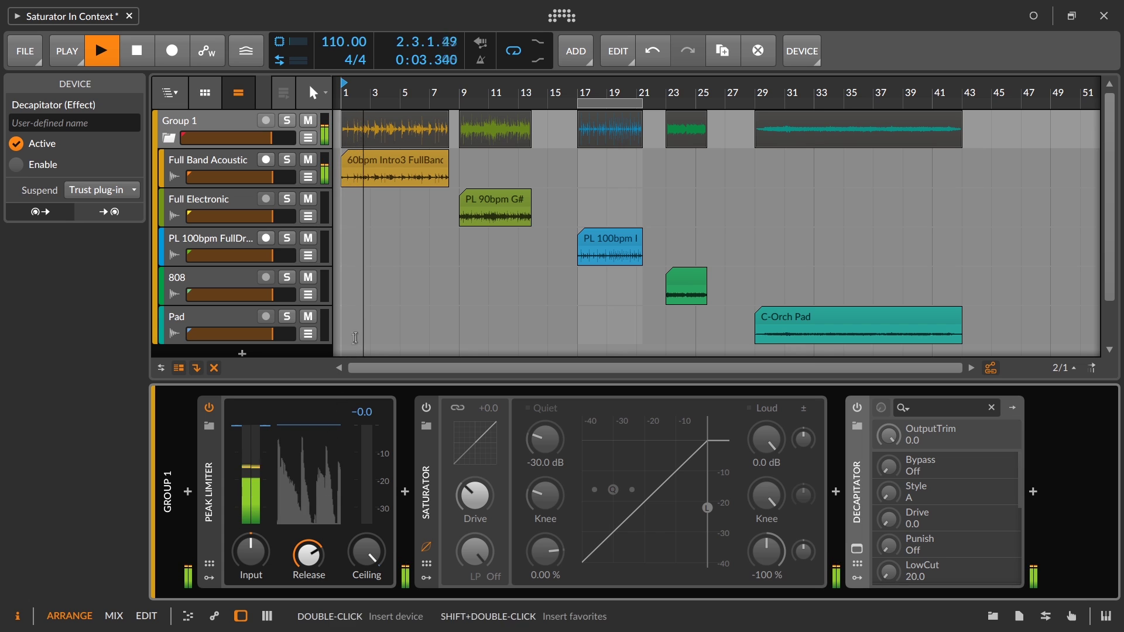
left_click(431, 161)
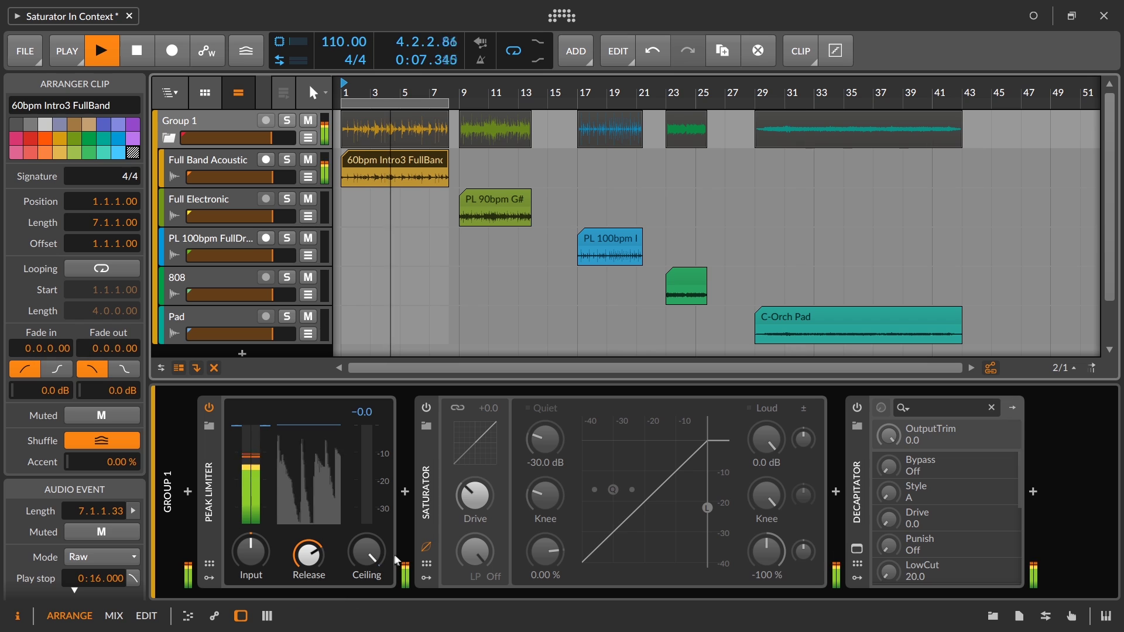
left_click(214, 122)
Push the Peak Limiter hard with a slightly lower Ceiling, higher Input and shorter Release, and bypass it for comparison.
left_click_drag(363, 553, 363, 561)
left_click_drag(267, 568, 291, 528)
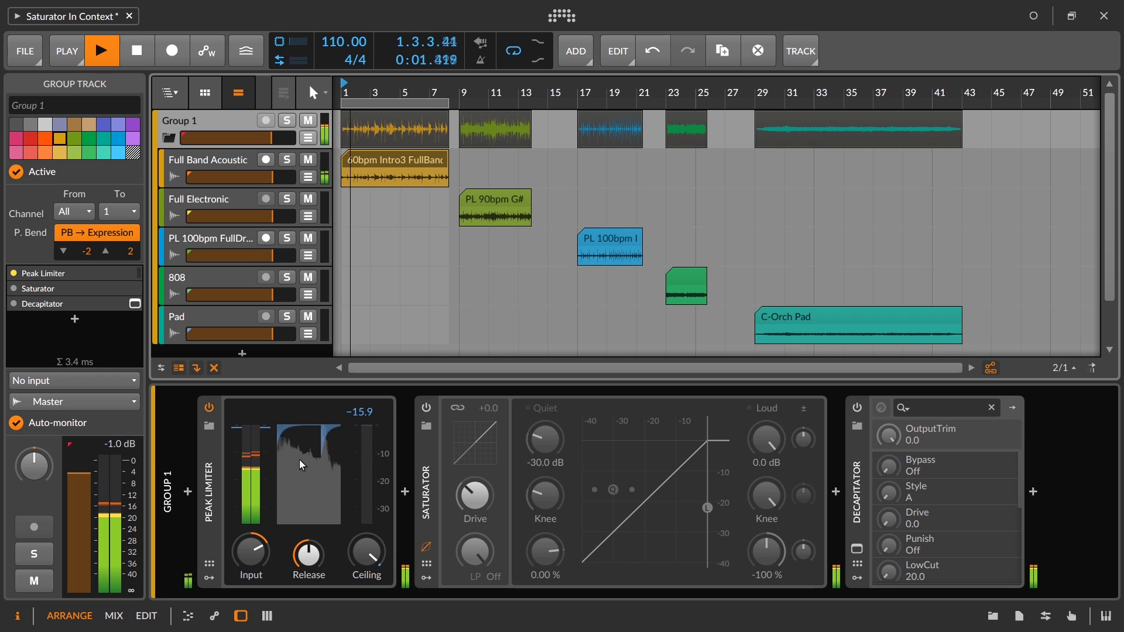
left_click_drag(309, 553, 261, 553)
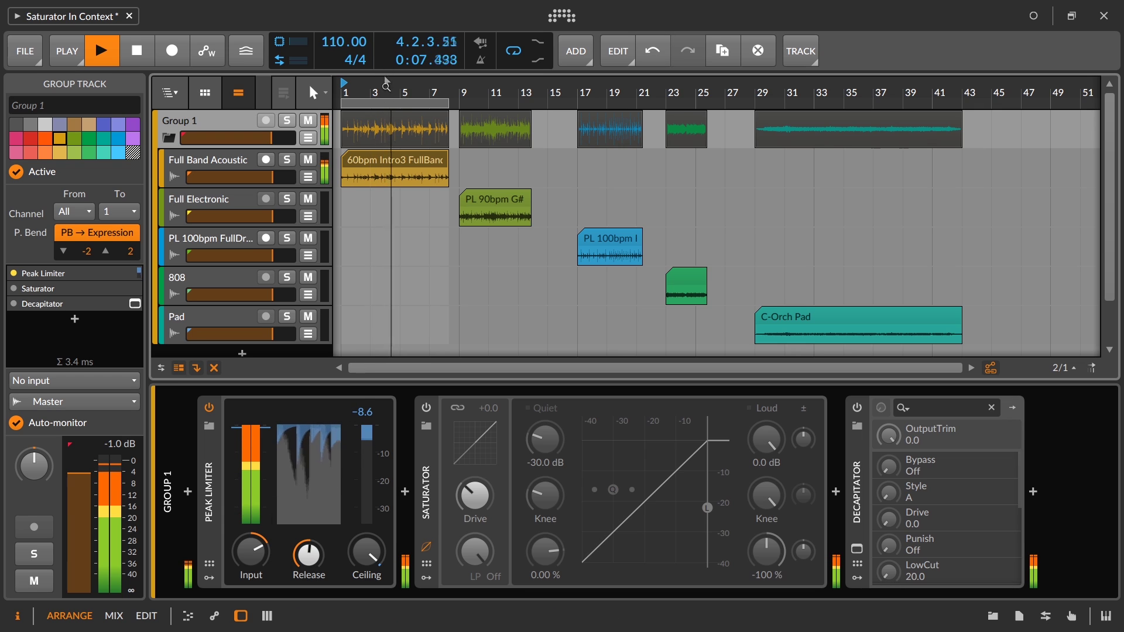
left_click(208, 406)
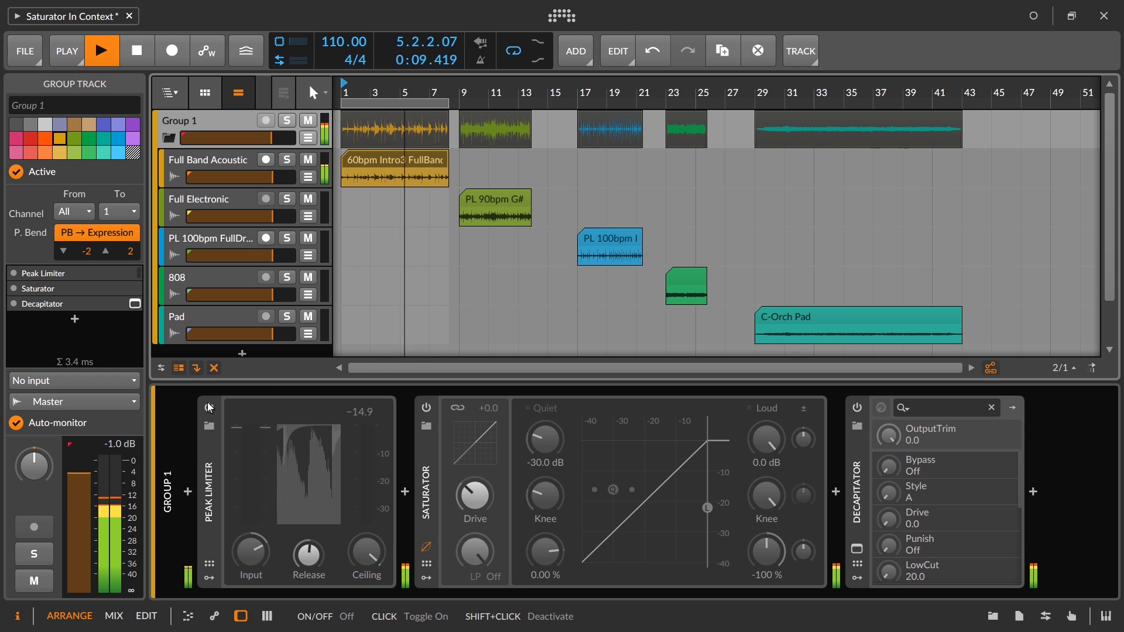
Add three gain points of +0.6 dB around beat 7.2 in the Full Band Acoustic clip and stop playback.
double_click(377, 158)
left_click_drag(1089, 438, 1089, 551)
left_click(881, 531)
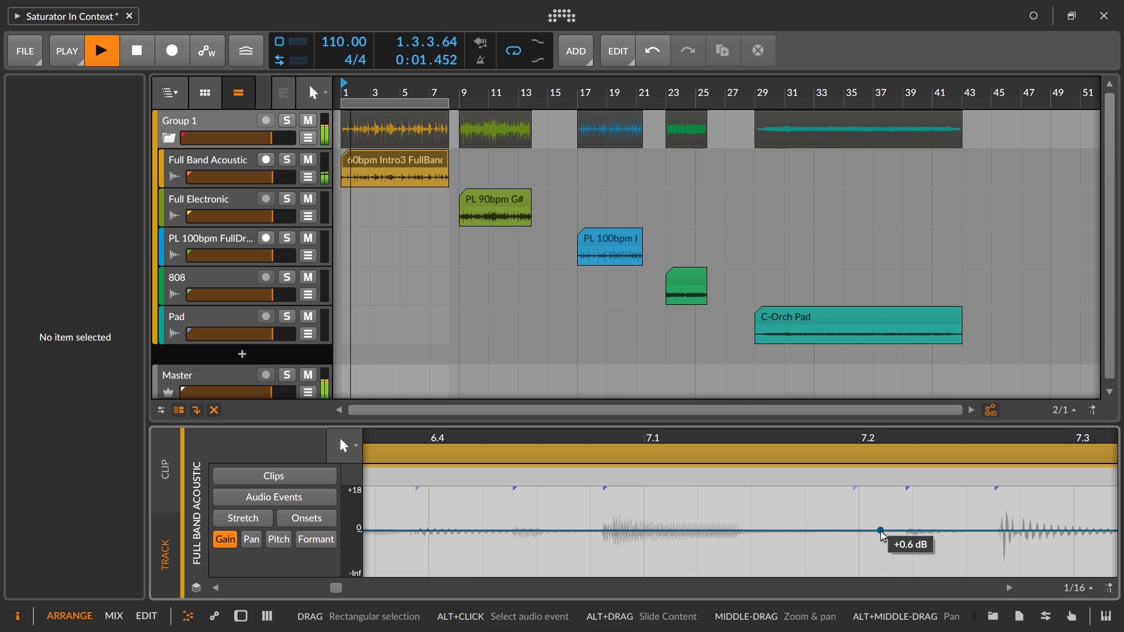
left_click(913, 531)
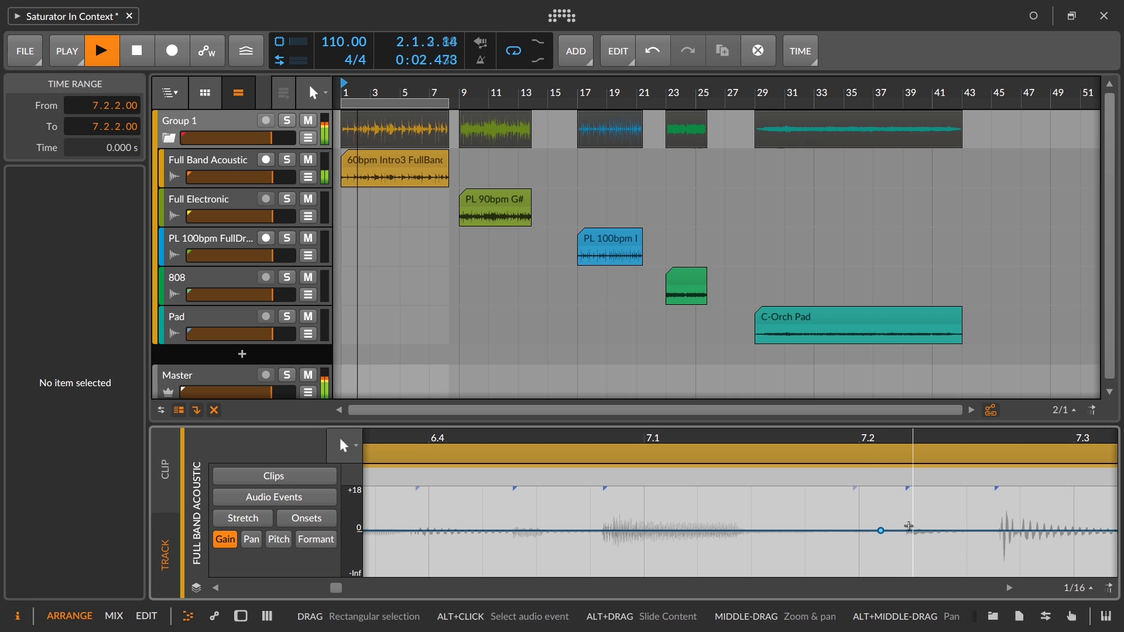
left_click(991, 531)
left_click(913, 531)
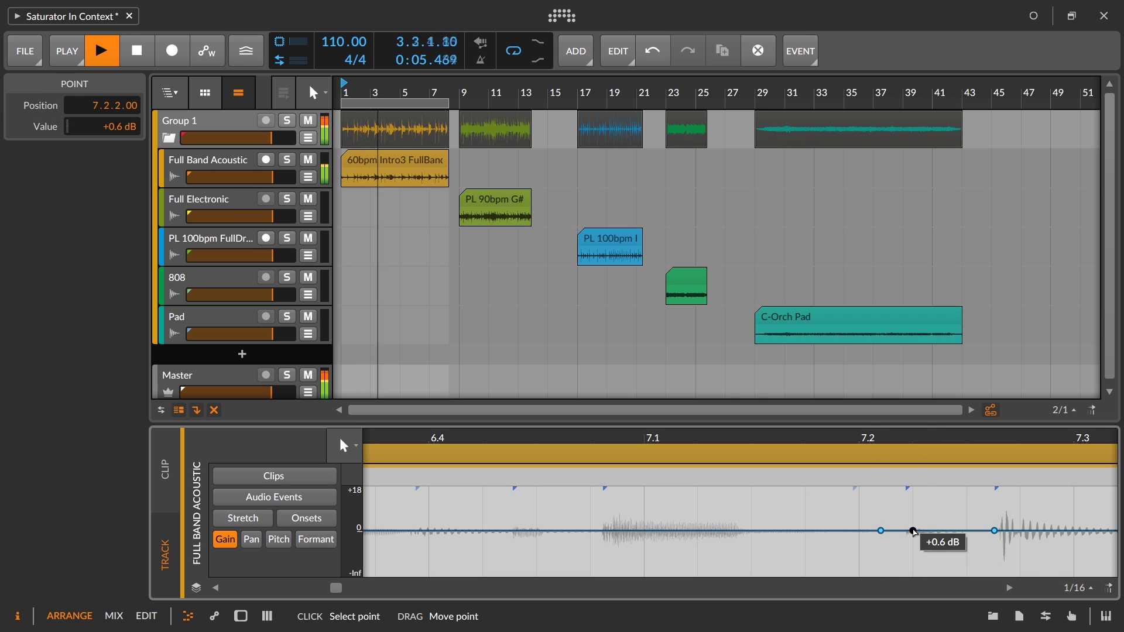
left_click_drag(913, 531, 913, 546)
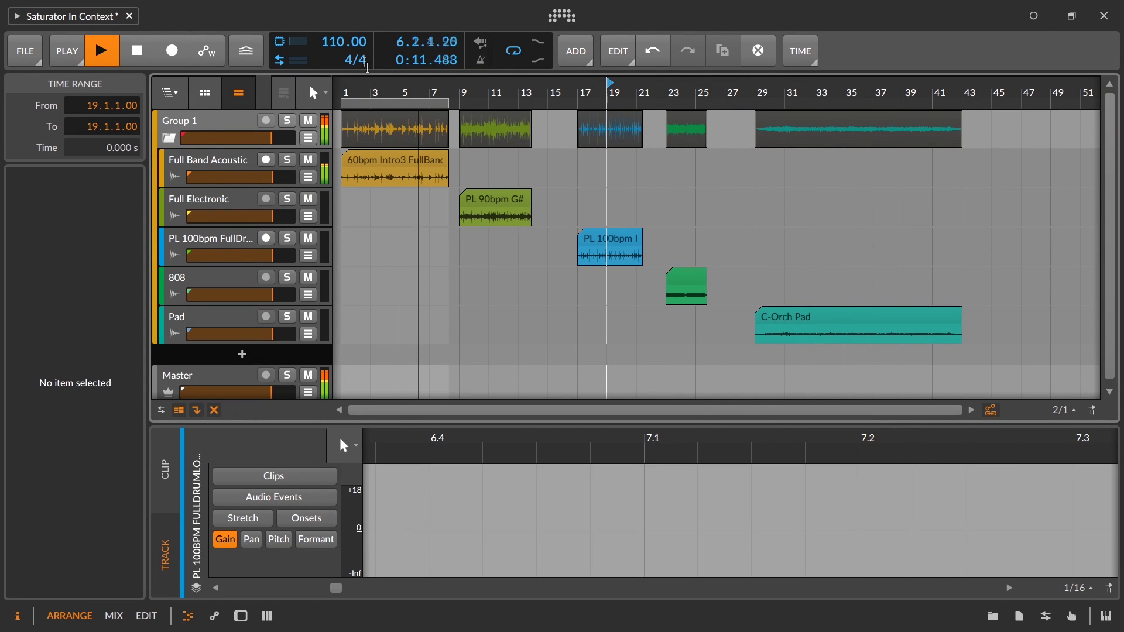
left_click(431, 160)
key("space")
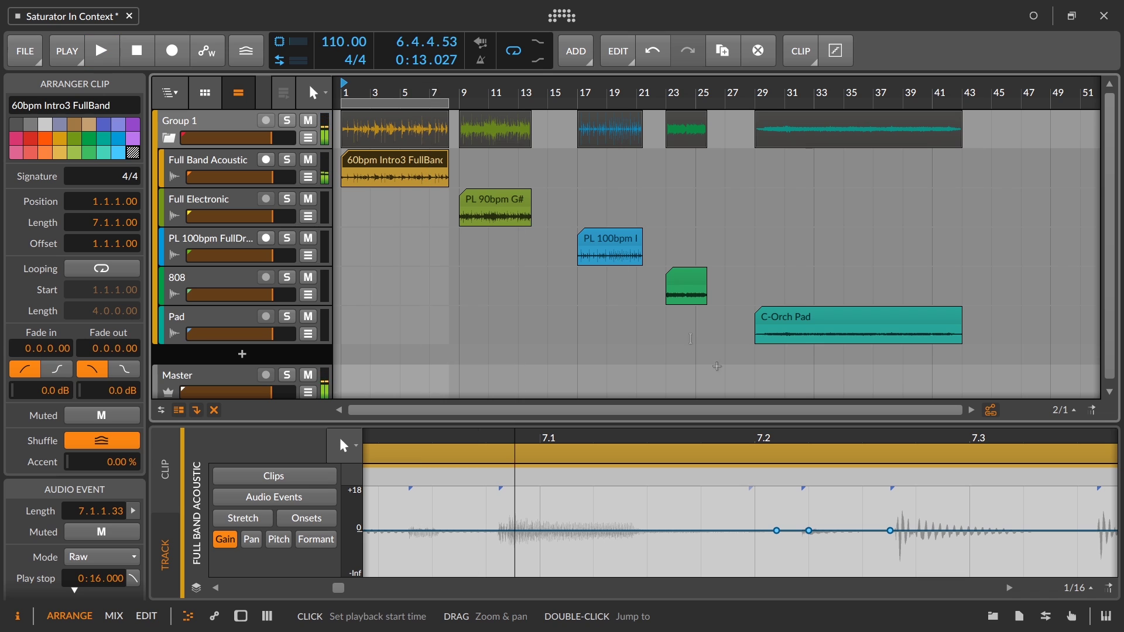
Lower the middle gain point near beat 7.2 to -6.9 dB and curve the line into a smooth dip.
left_click_drag(831, 458, 785, 492)
key("space")
left_click_drag(778, 530, 779, 545)
key("alt")
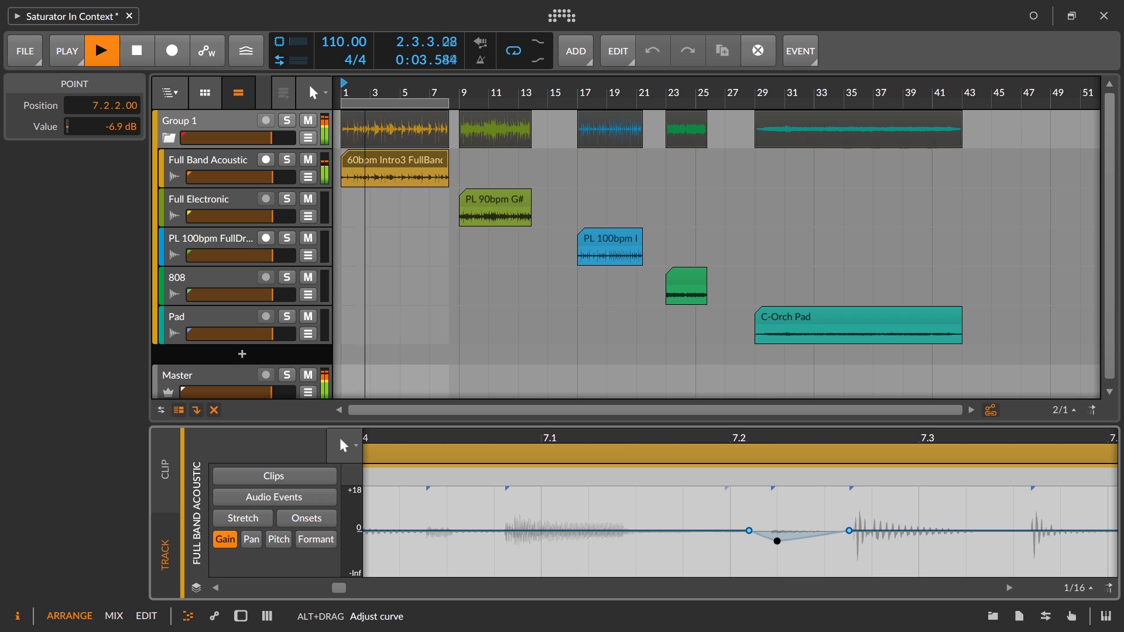
Audition the Full Band Acoustic clip from beat 7.1 and lower the middle gain point to -9.6 dB.
key("space")
key("space")
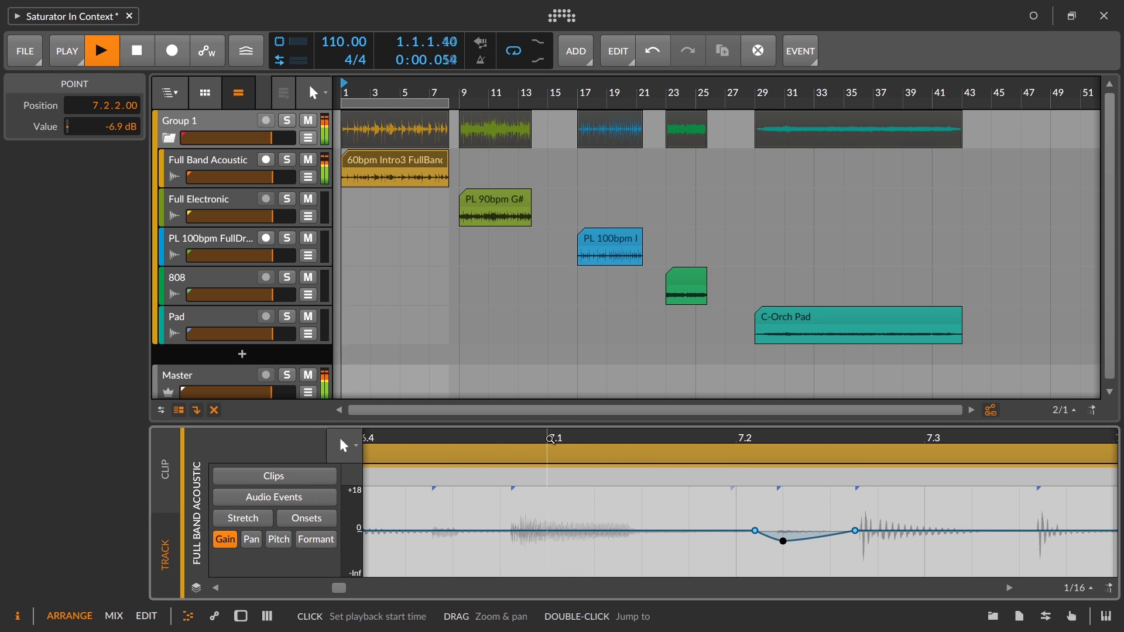
left_click(549, 439)
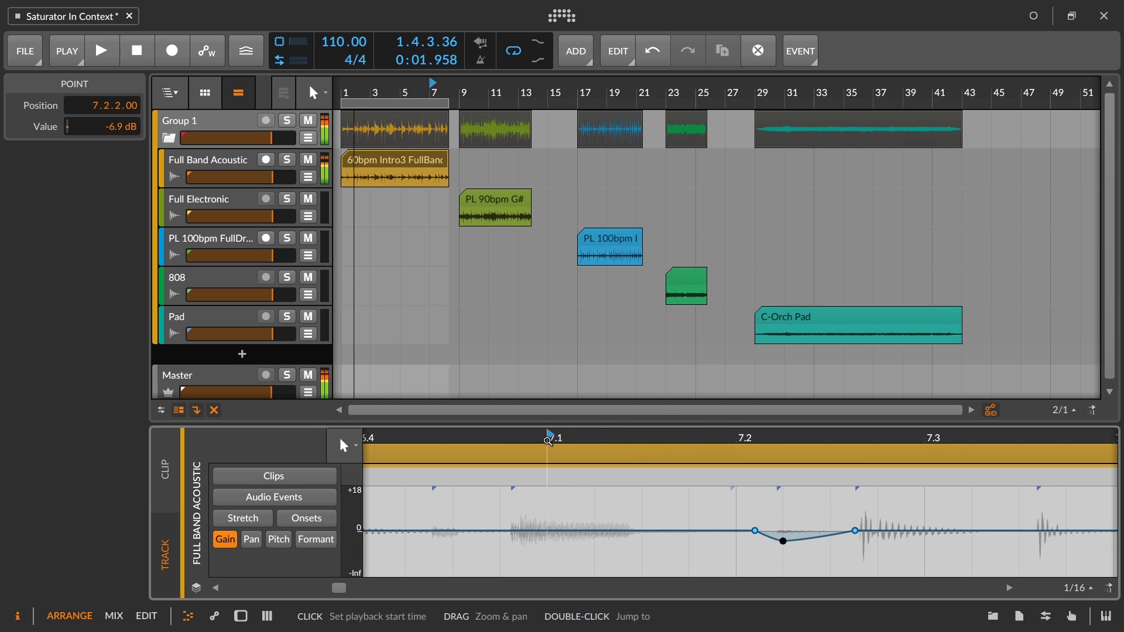
mouse_move(784, 543)
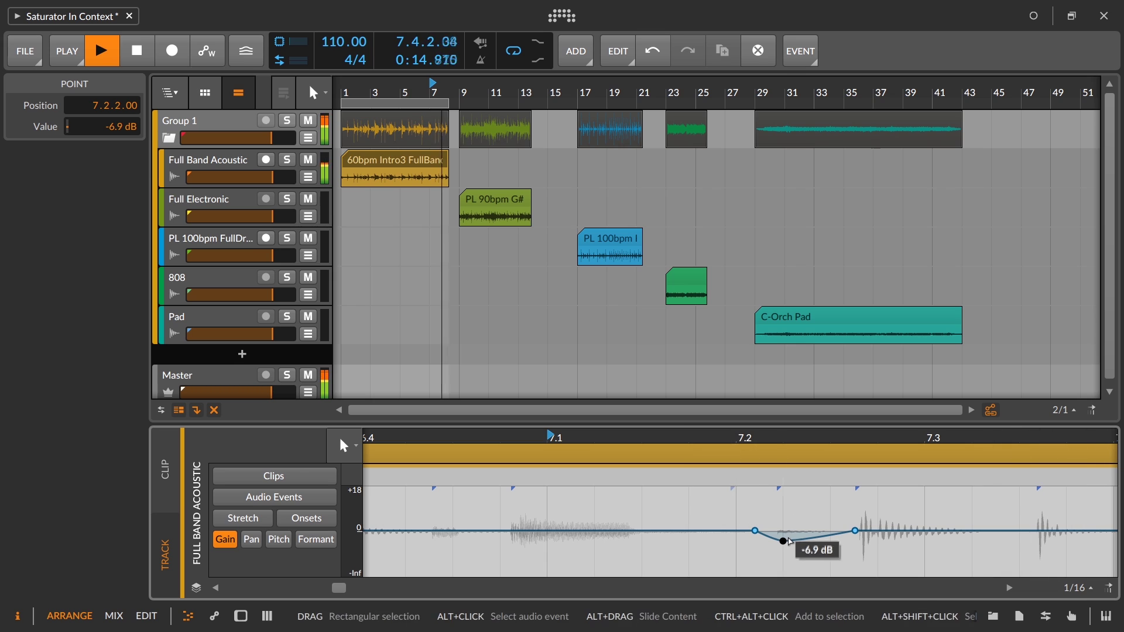
left_click_drag(784, 544, 783, 544)
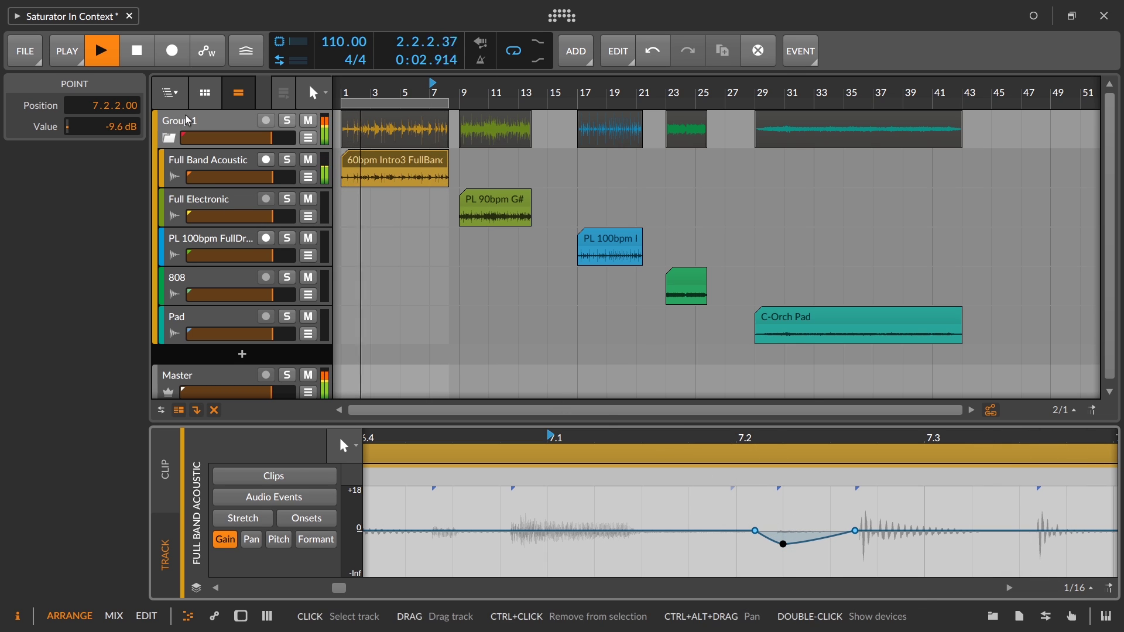
Bypass Group 1's Peak Limiter, enable its Saturator, and play the loop from the start.
left_click(224, 165)
left_click(413, 120)
key("d")
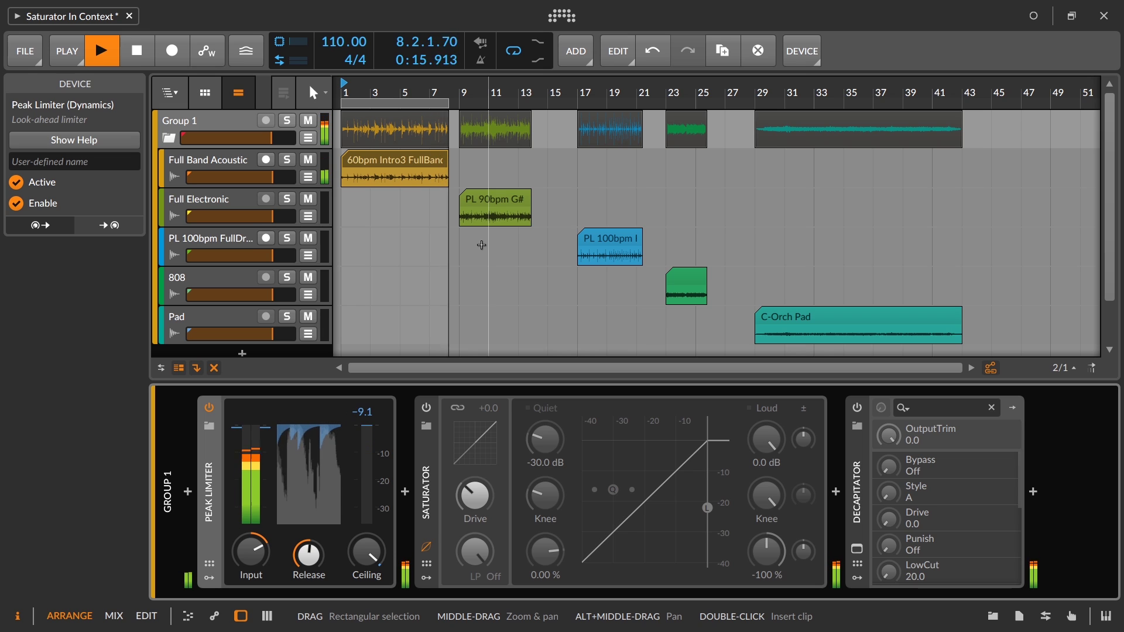
key("space")
left_click(209, 408)
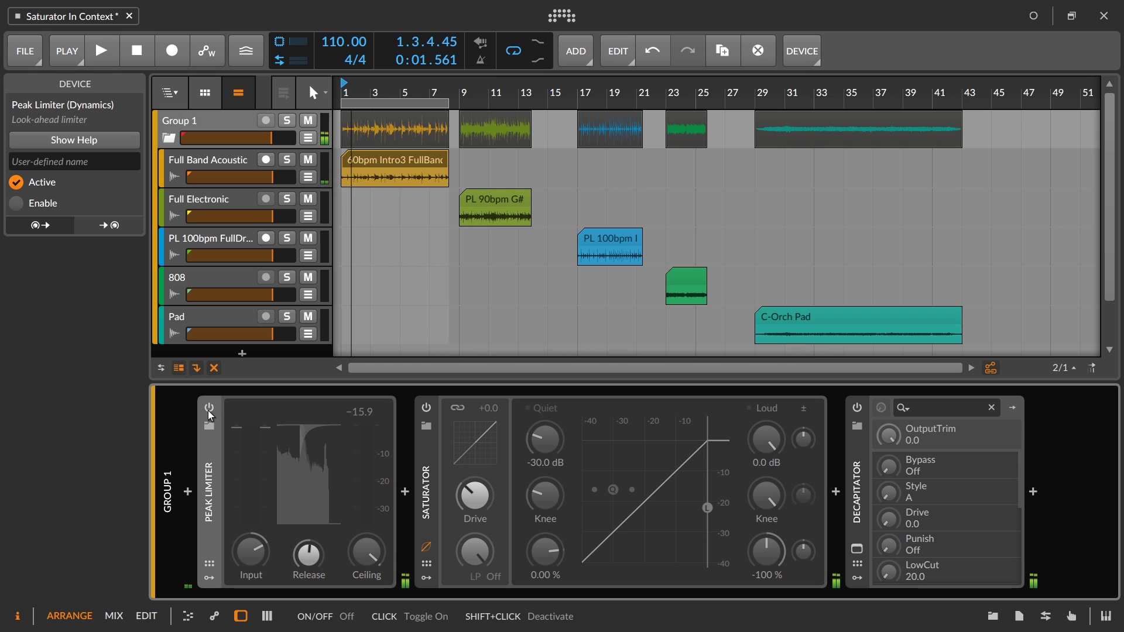
left_click(427, 408)
key("space")
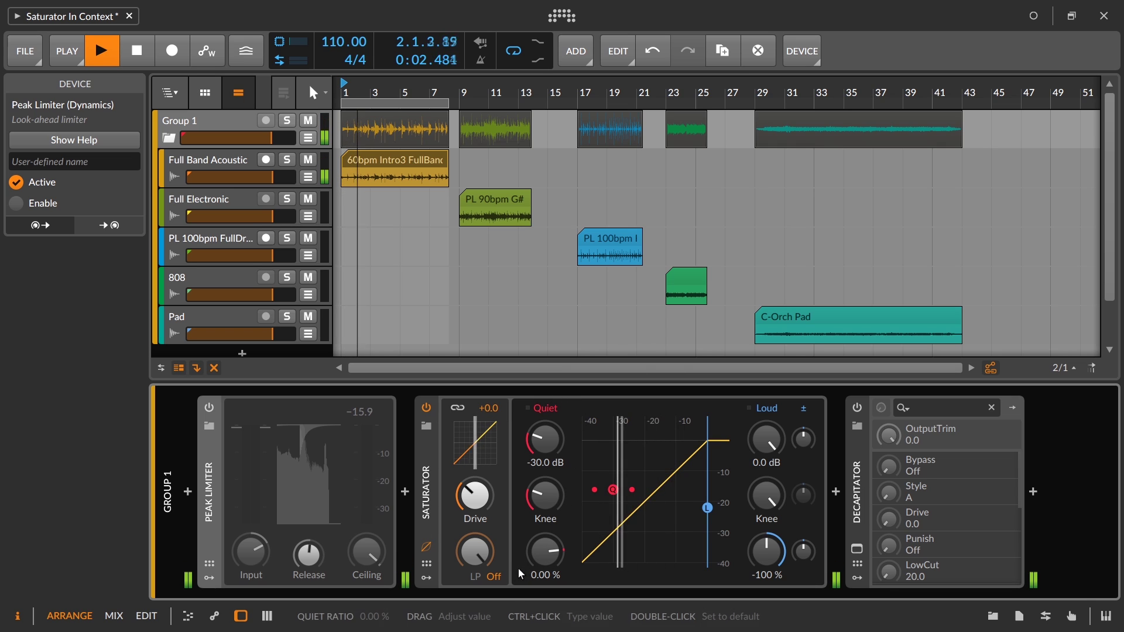
Widen the Saturator's Quiet knee and set the Quiet ratio to 12.0 %.
mouse_move(545, 550)
left_mouse_down()
mouse_move(545, 525)
mouse_move(545, 559)
left_mouse_up()
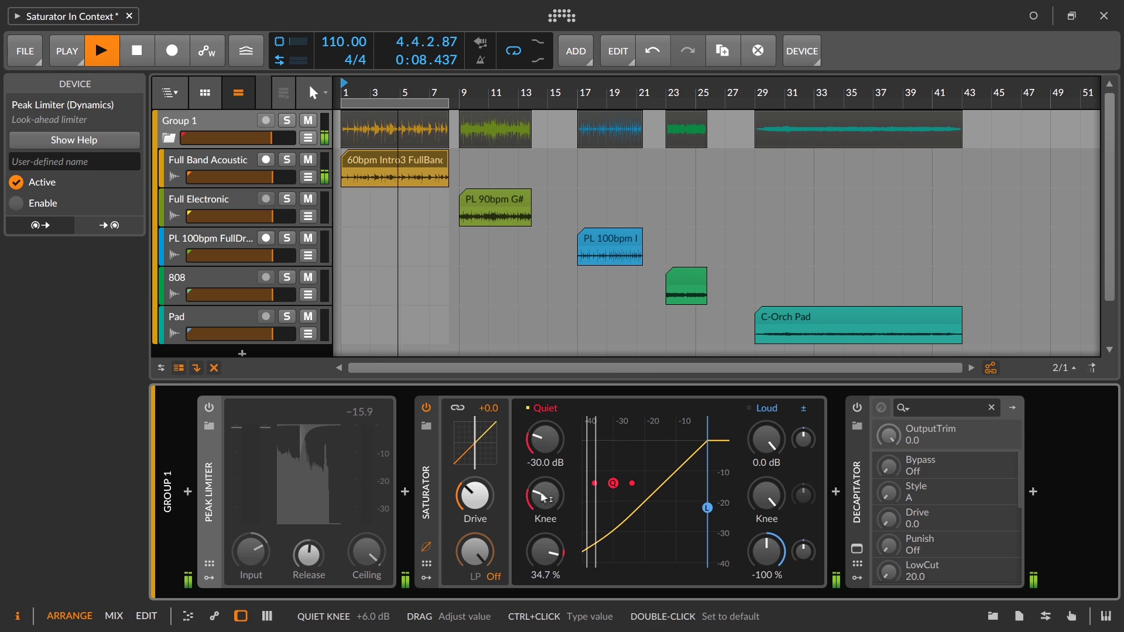
left_click_drag(545, 495, 545, 486)
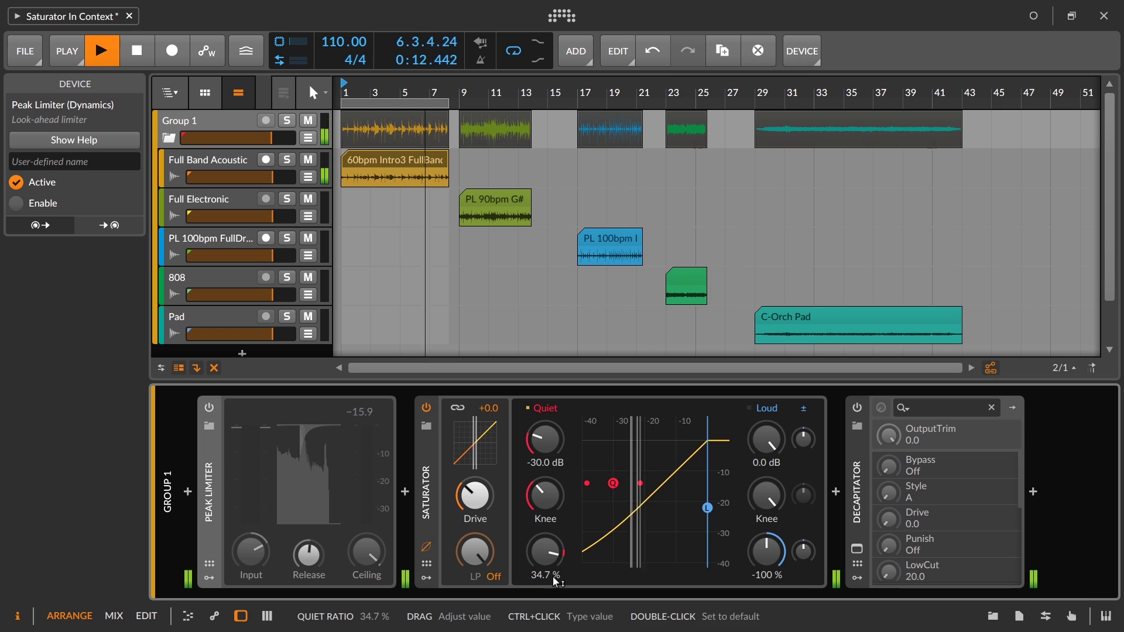
mouse_move(545, 559)
left_mouse_down()
mouse_move(545, 596)
mouse_move(544, 559)
mouse_move(557, 569)
left_mouse_up()
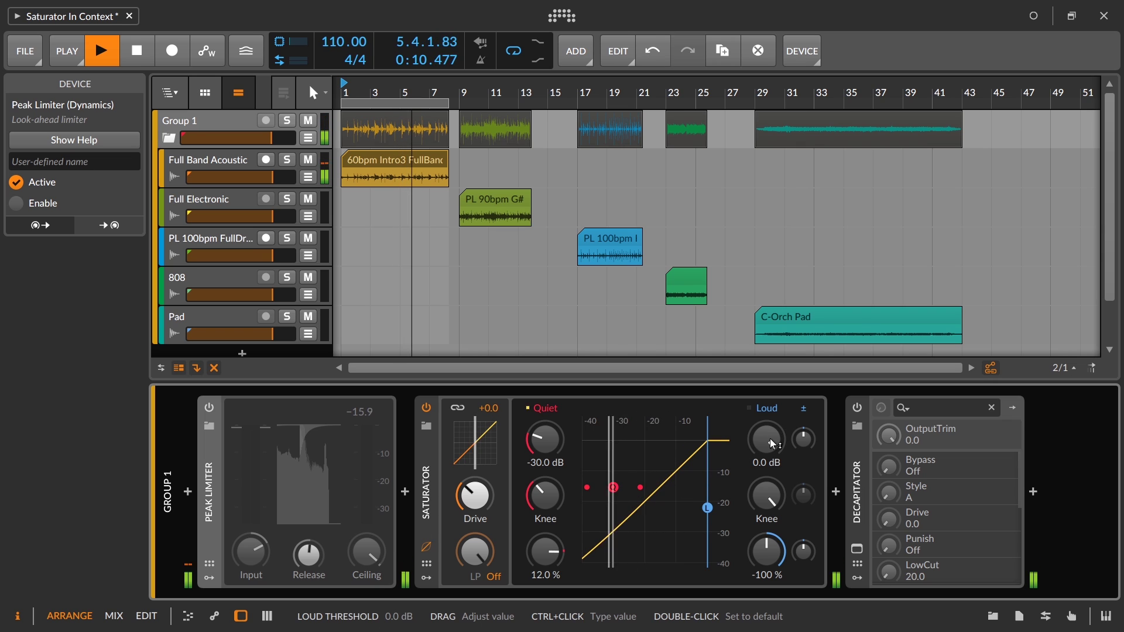
Raise the Saturator's Drive and set its Loud threshold to -5.0 dB with a softer knee and a slight negative threshold skew.
left_click_drag(770, 438, 770, 458)
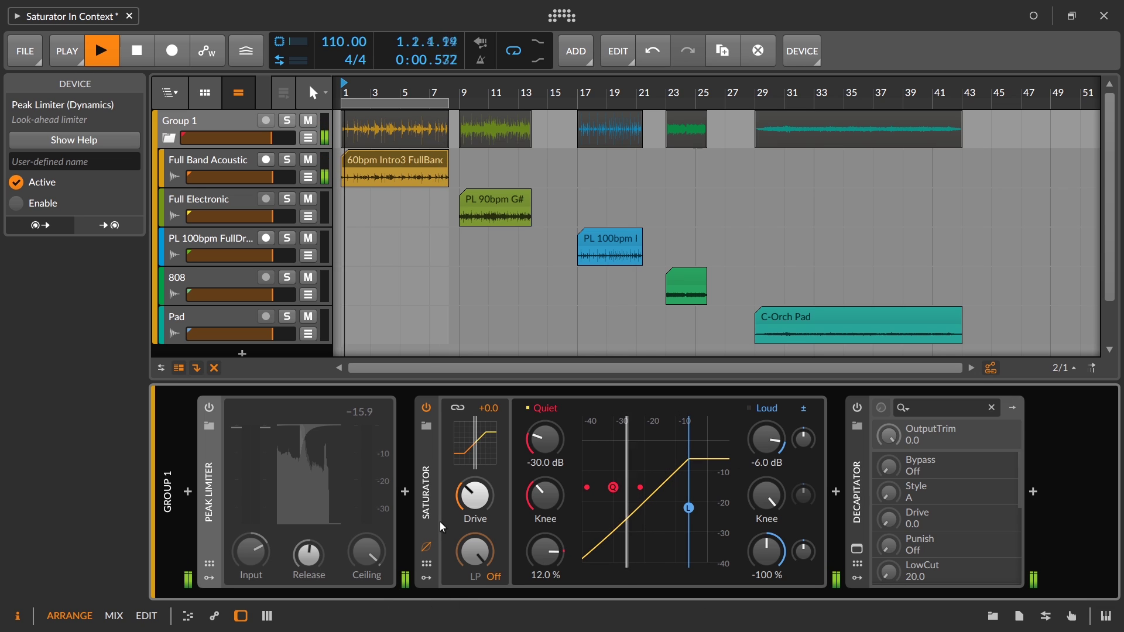
left_click_drag(475, 495, 474, 483)
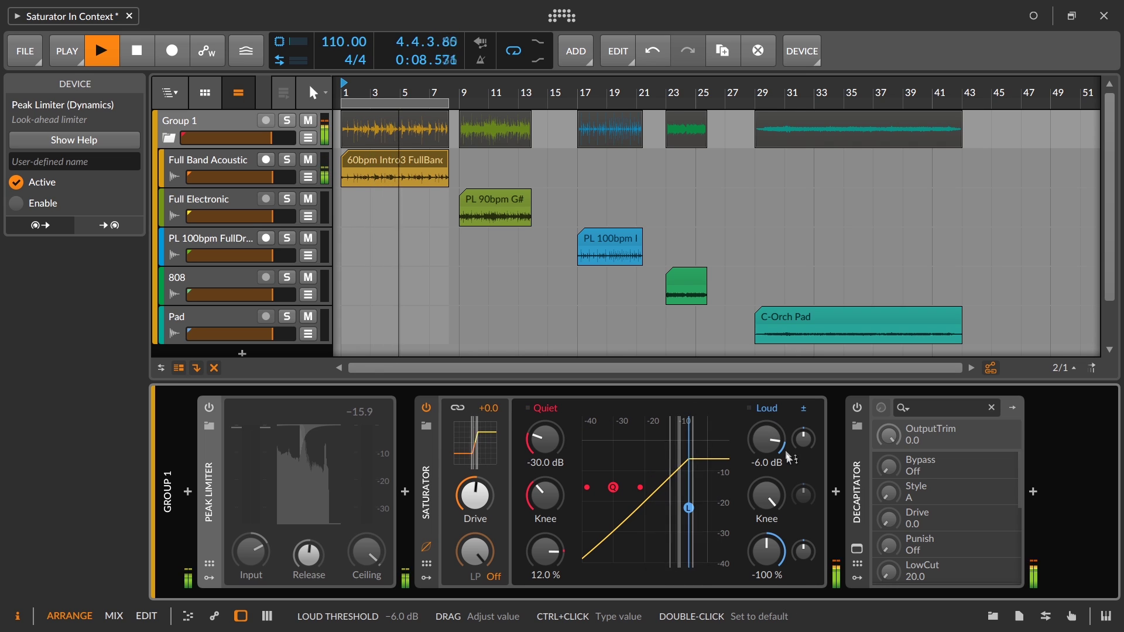
left_click_drag(789, 458, 788, 436)
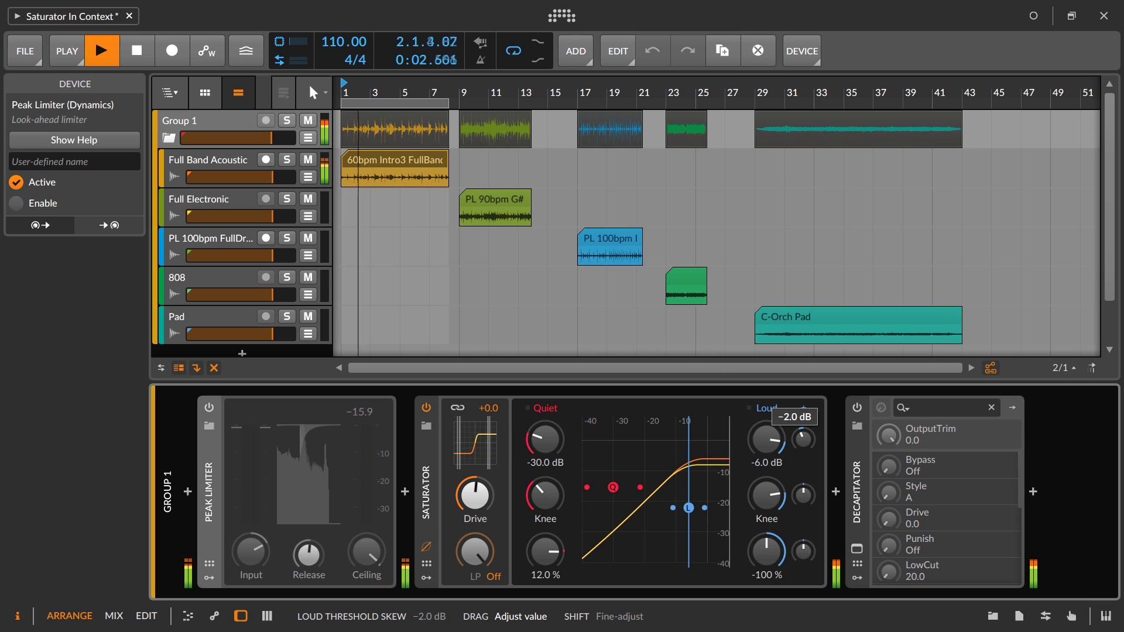
left_click_drag(803, 439, 803, 447)
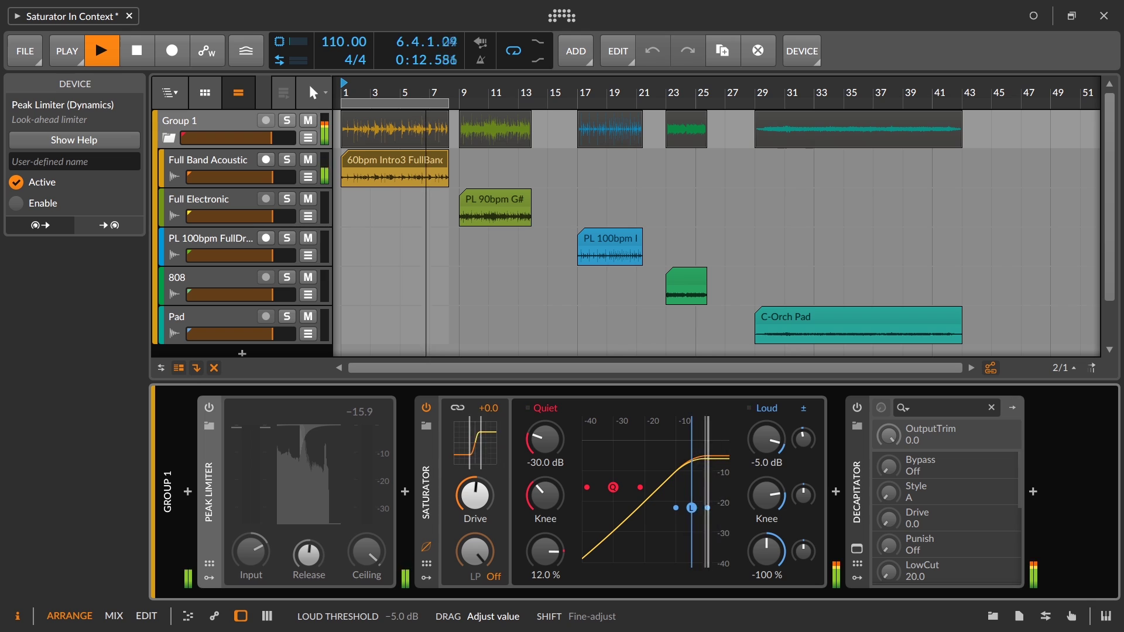
Try several Loud ratio amounts on the Saturator and settle on -92.0 %.
scroll(766, 551, "down", 2)
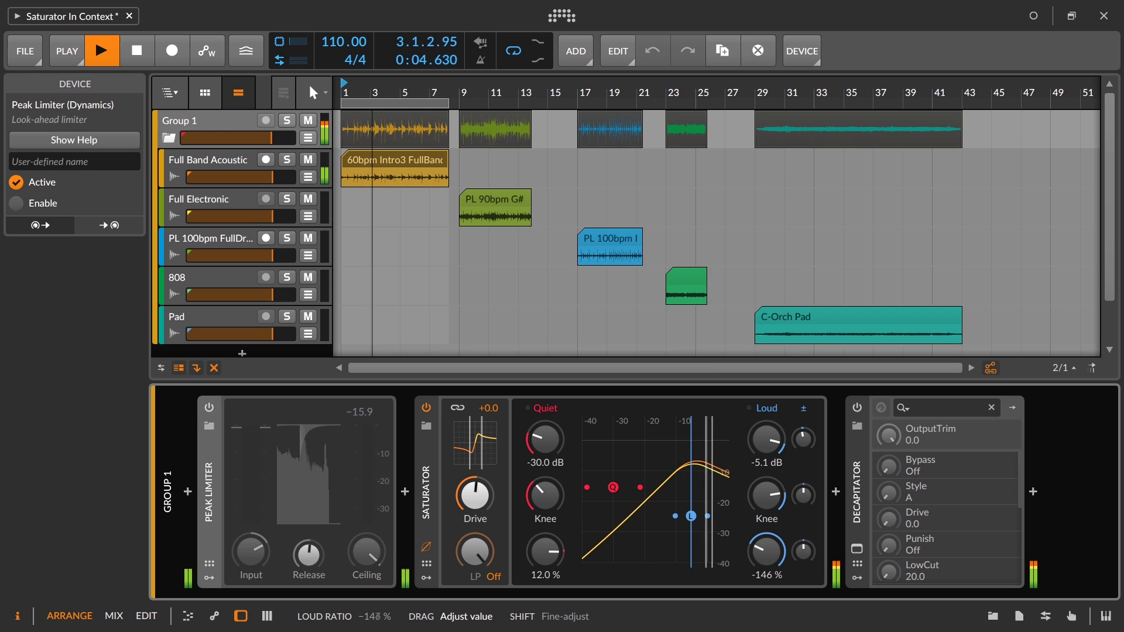
scroll(766, 551, "up", 10)
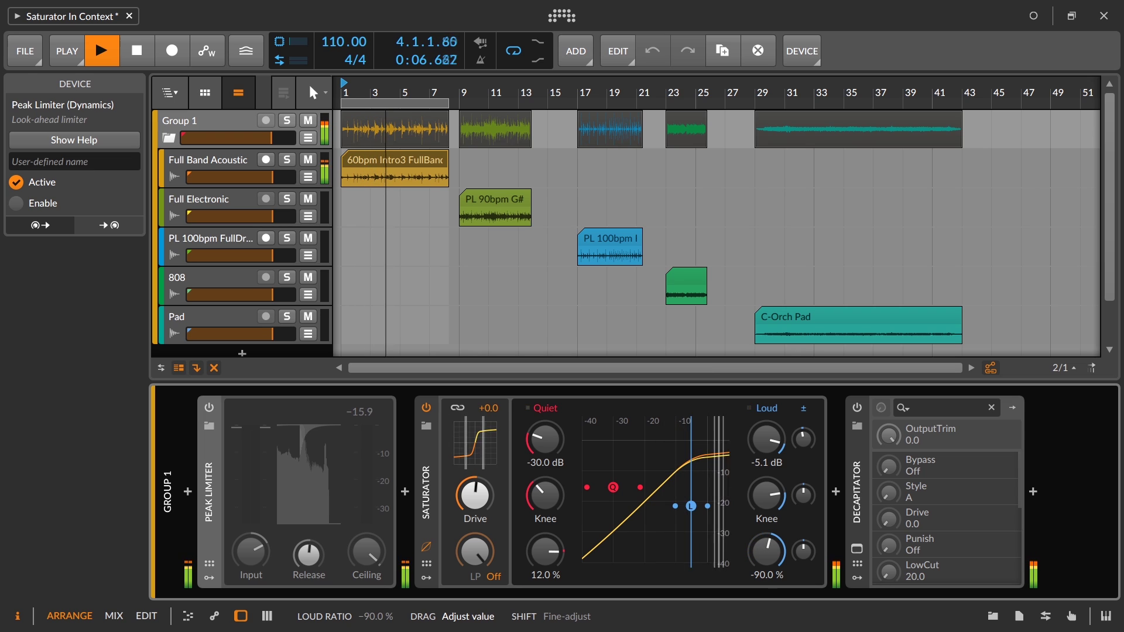
scroll(766, 551, "down", 1)
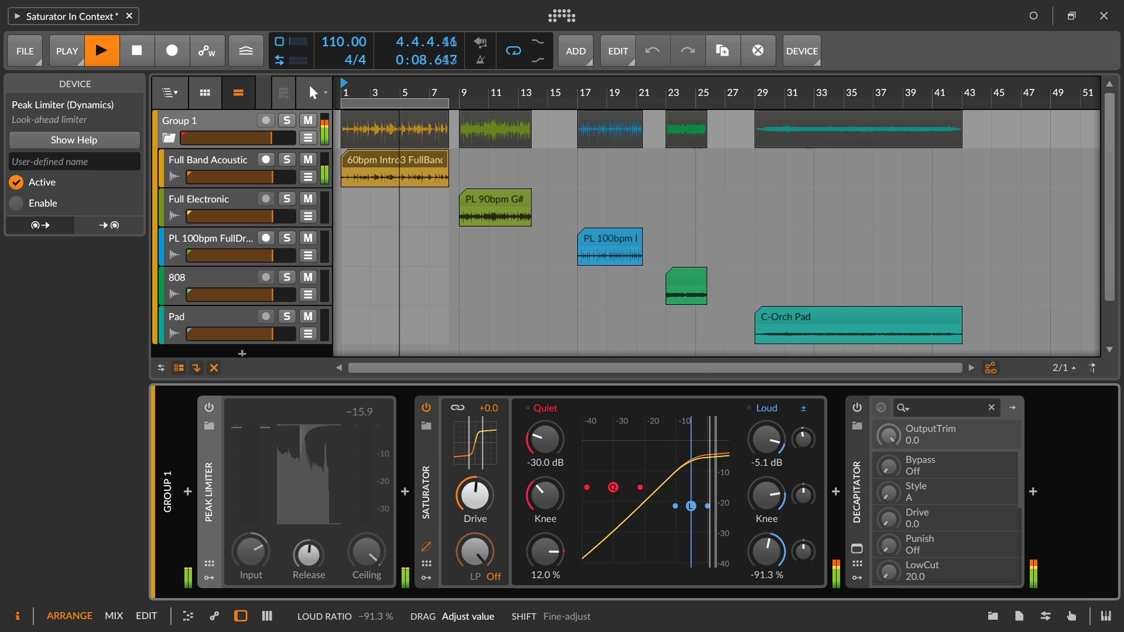
scroll(766, 551, "down", 1)
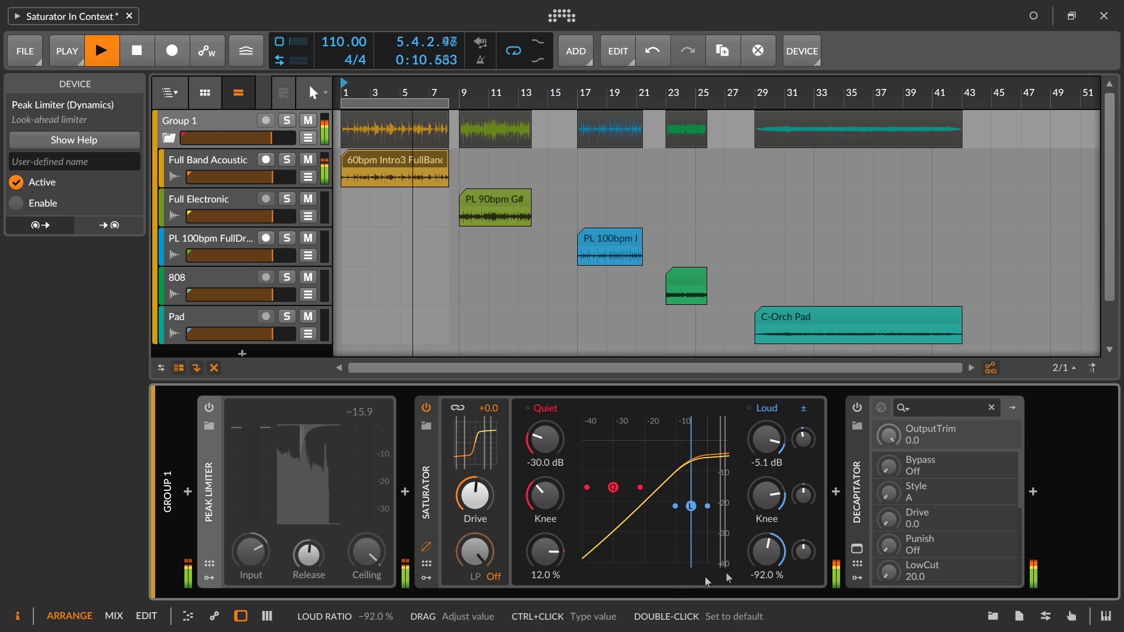
Enable the Saturator's second-order low-pass with the cutoff around 19.9 kHz, and bypass the device briefly for comparison.
left_click_drag(475, 552, 475, 542)
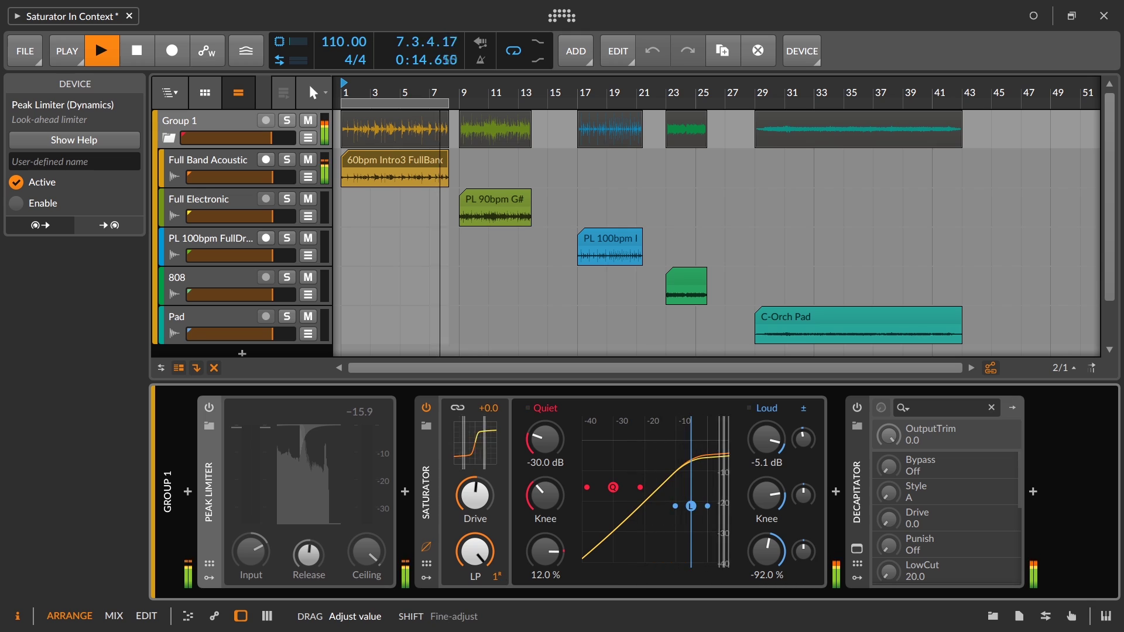
left_click_drag(475, 551, 475, 563)
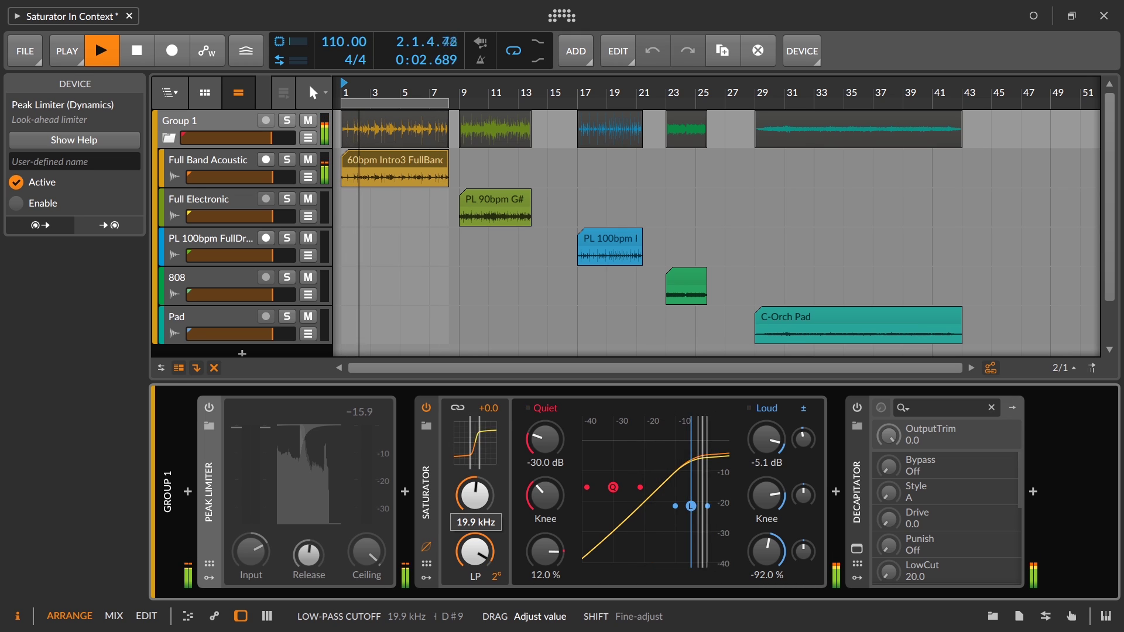
left_click(426, 410)
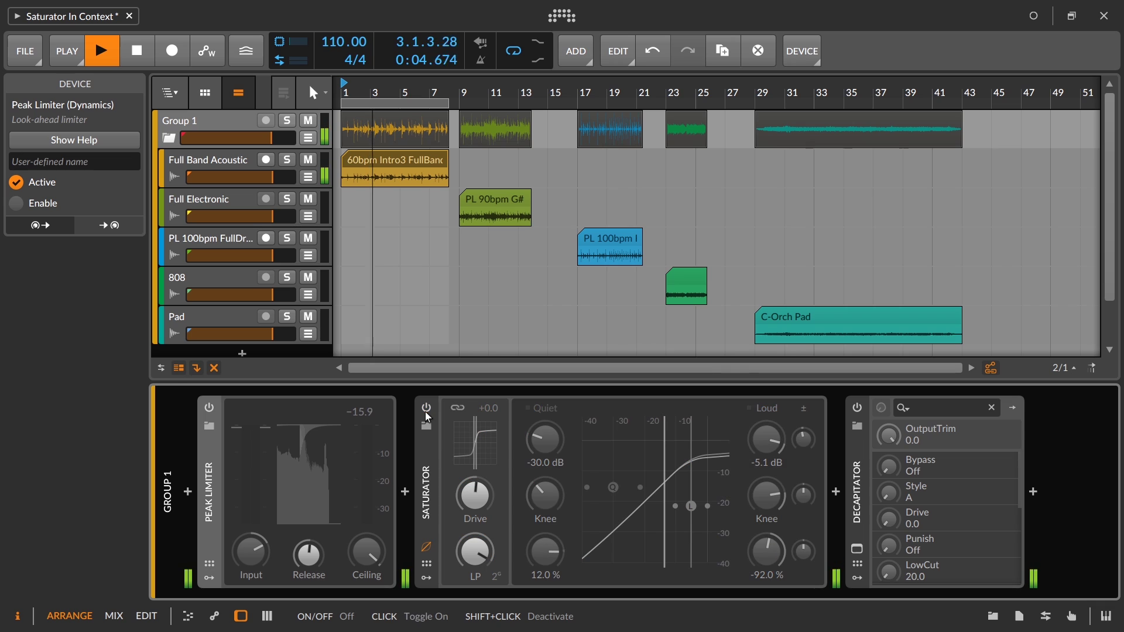
left_click(425, 413)
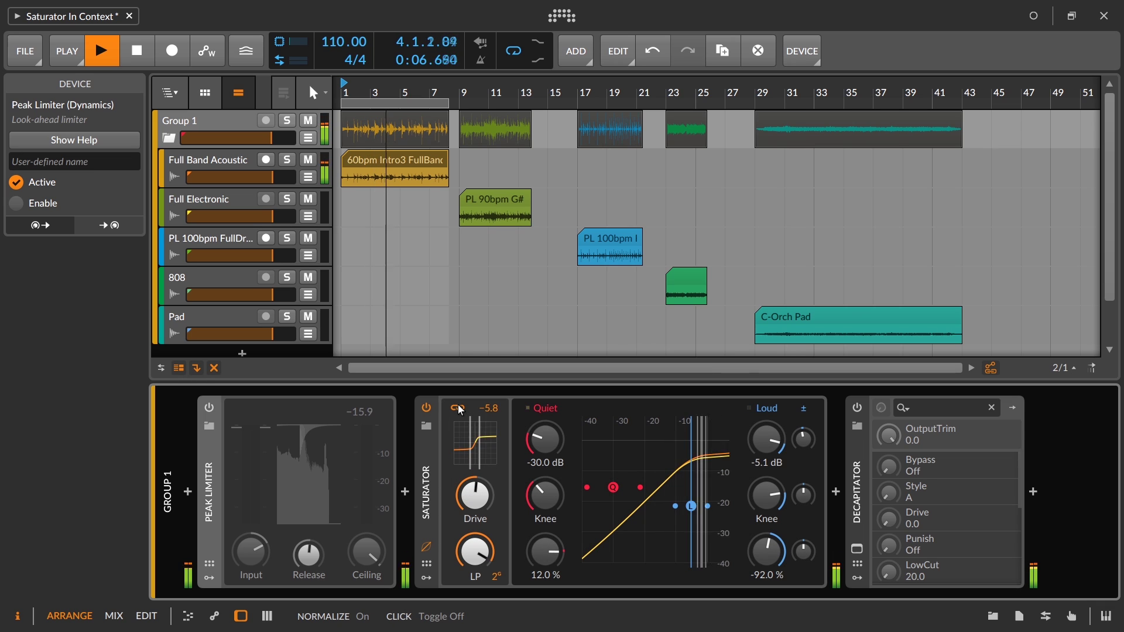
Set the Saturator's makeup gain to +5.0 dB with Normalize on, and toggle the device to compare levels.
left_click(205, 158)
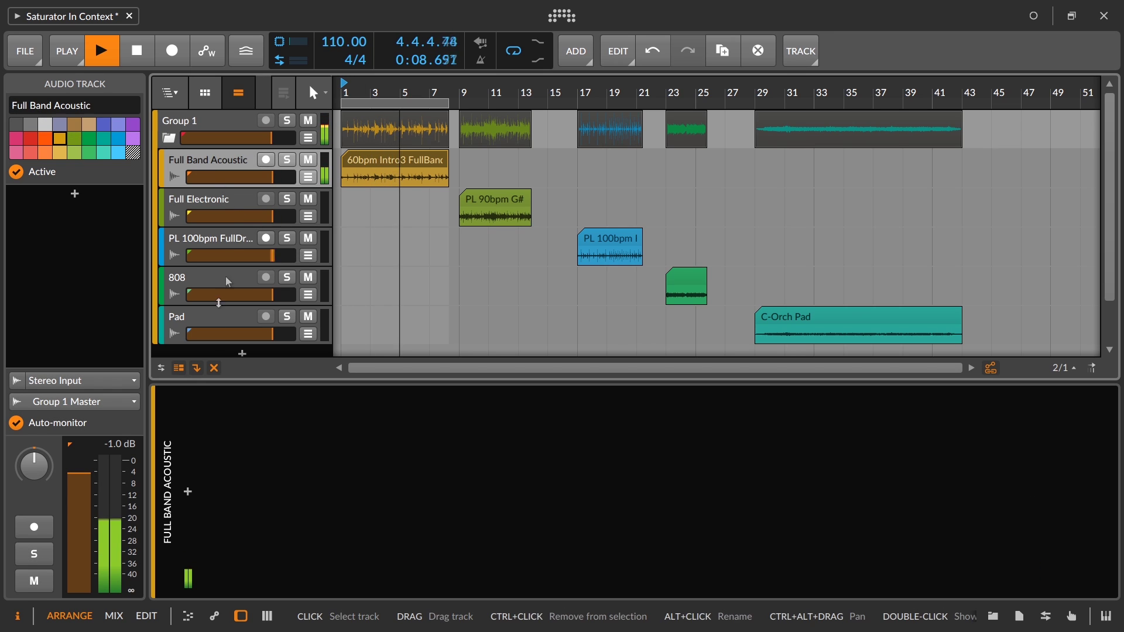
left_click(203, 119)
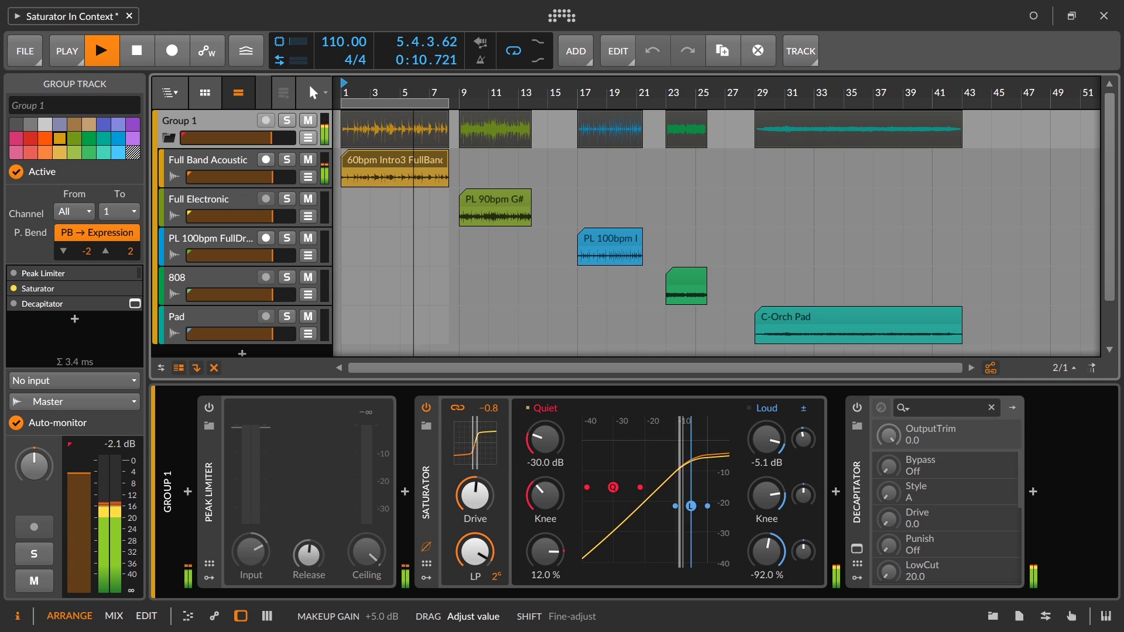
left_click(427, 408)
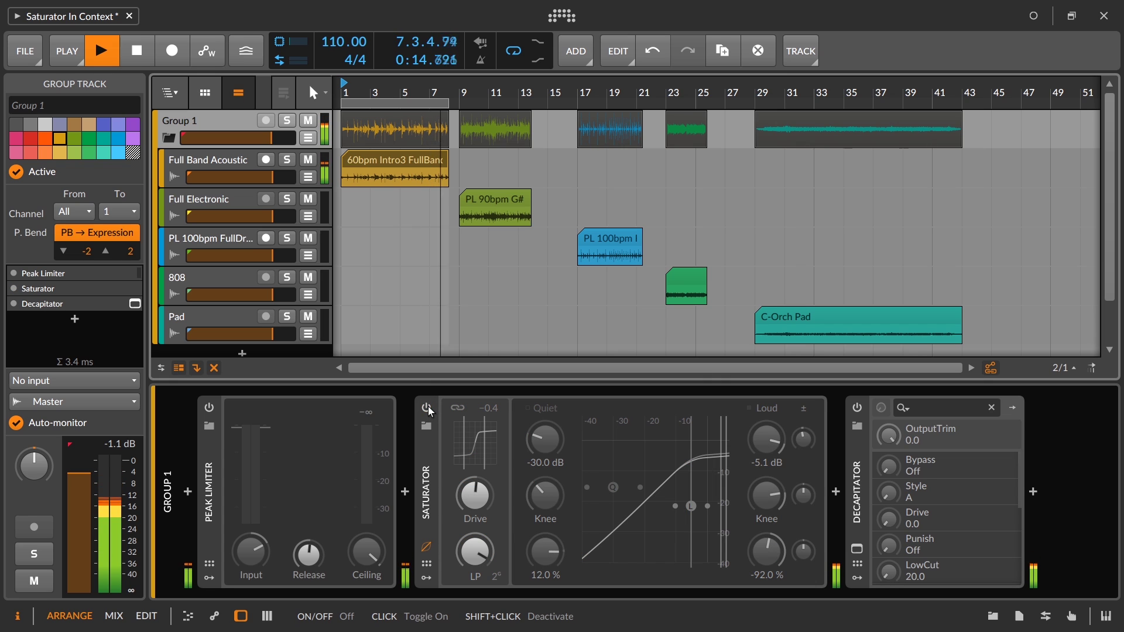
left_click(428, 408)
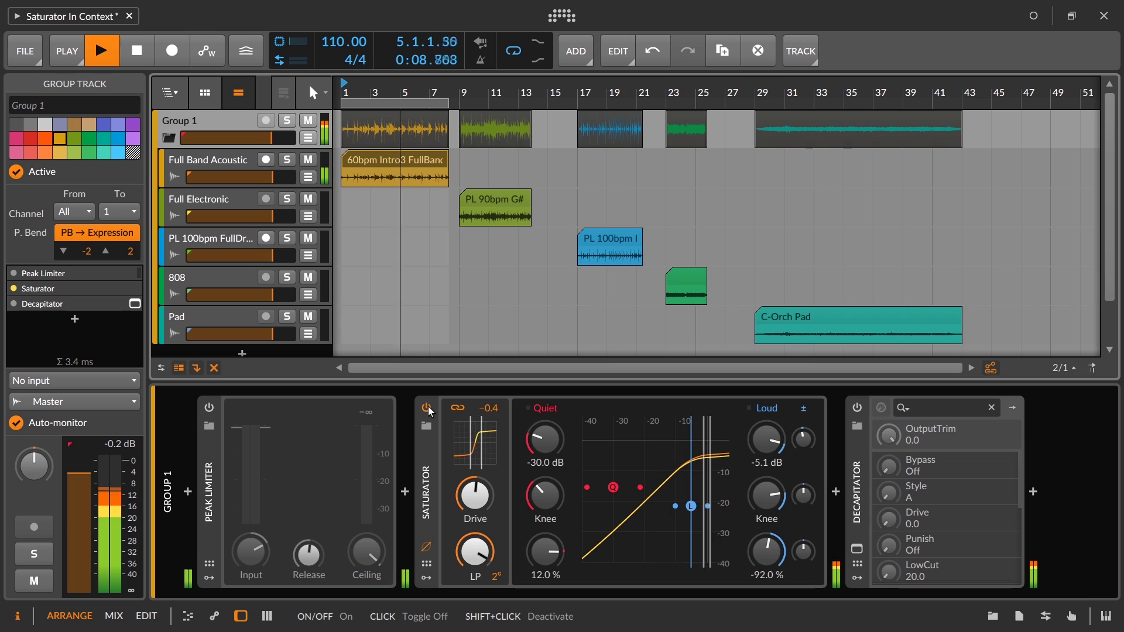
Switch Group 1 from the Saturator to Decapitator and set its Drive to 4.1 and OutputTrim to -2.9.
left_click(427, 408)
left_click(858, 409)
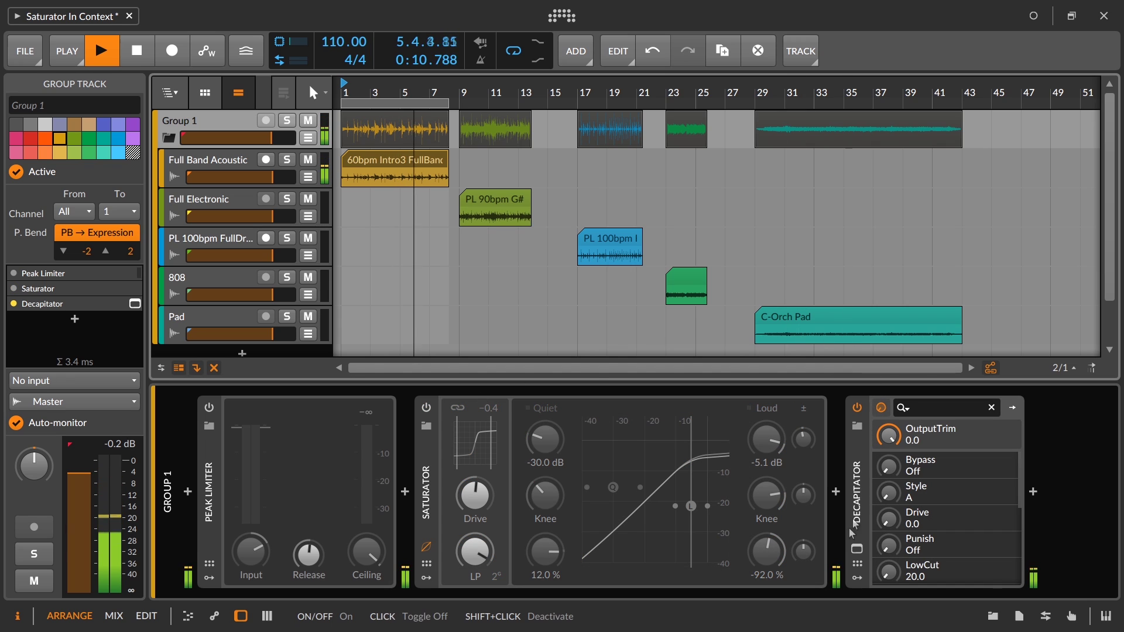
left_click(857, 548)
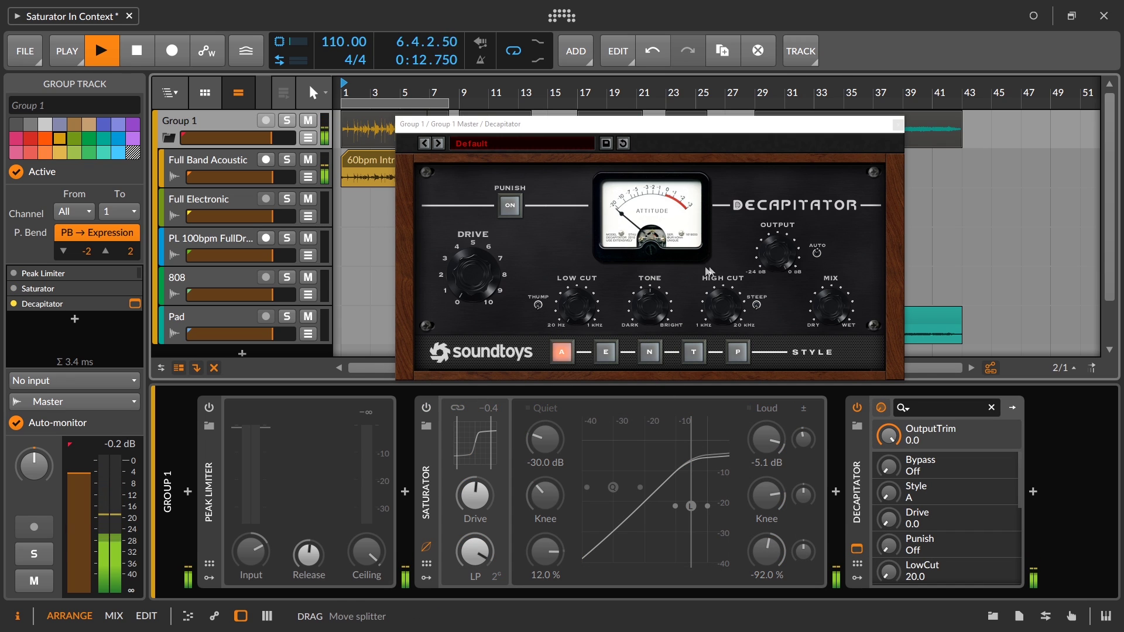
left_click_drag(472, 268, 477, 240)
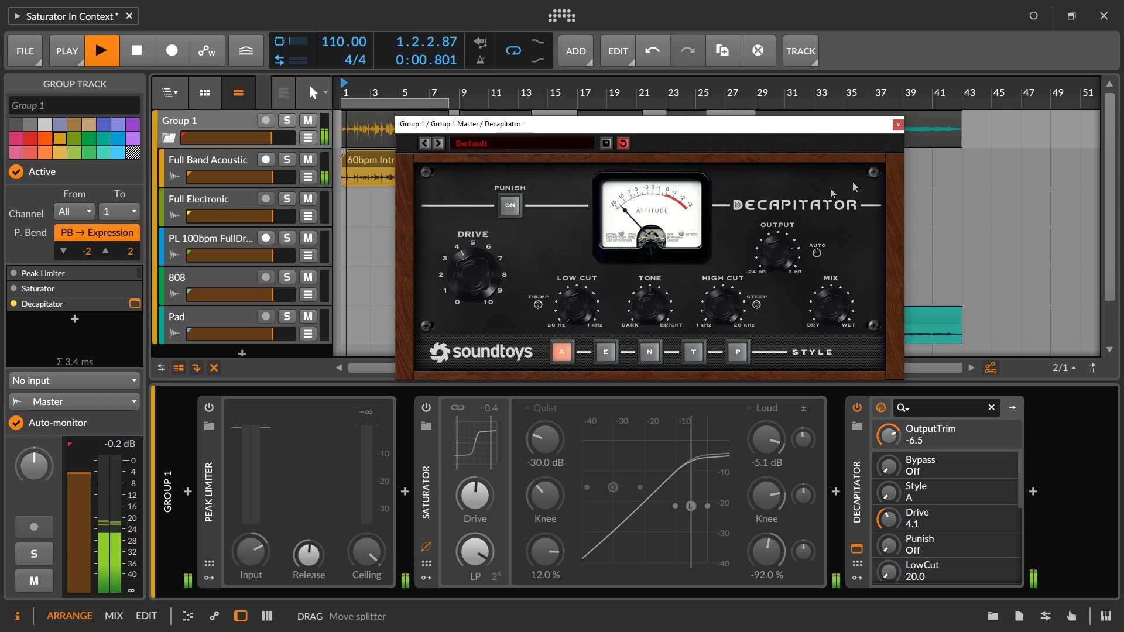
left_click(818, 256)
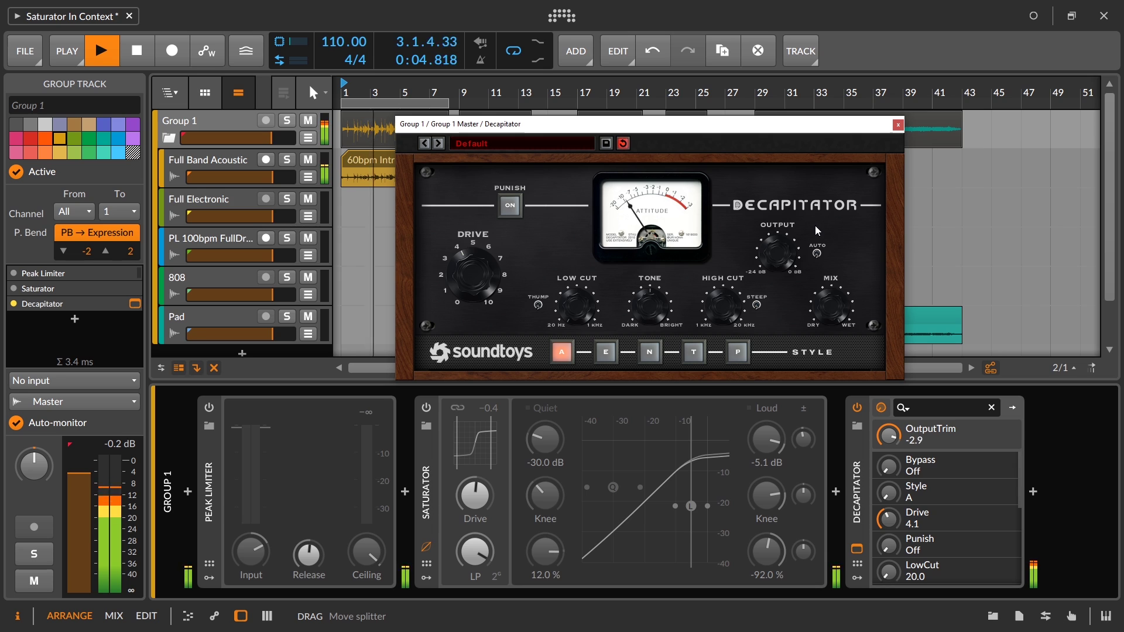
Audition Decapitator's E, N, T and P saturation styles and return to style E.
left_click(603, 353)
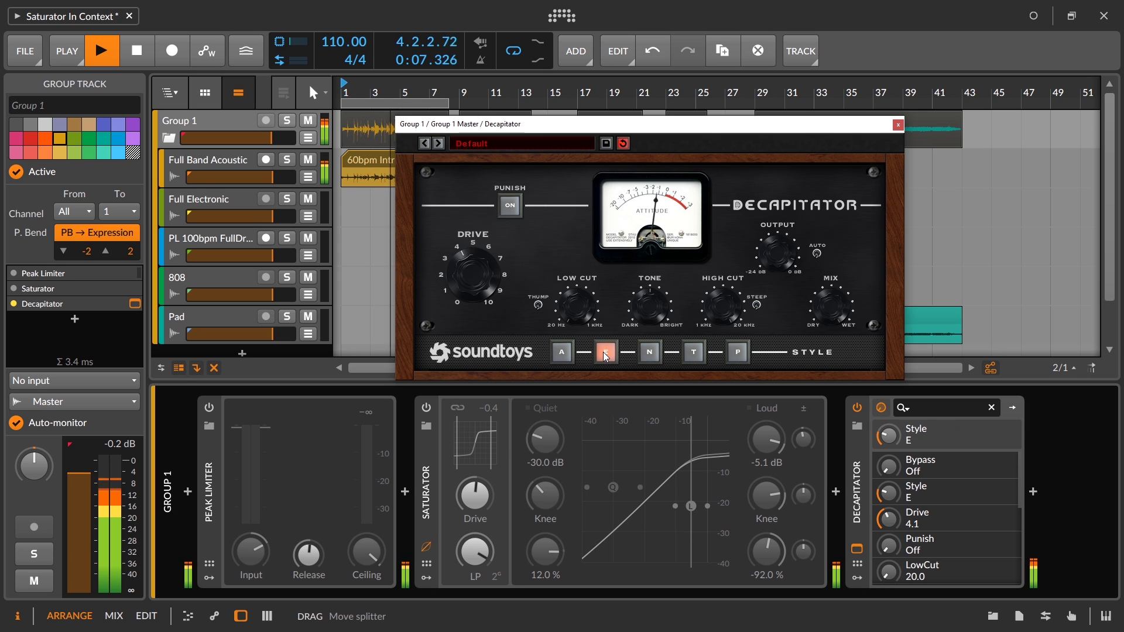
left_click(647, 357)
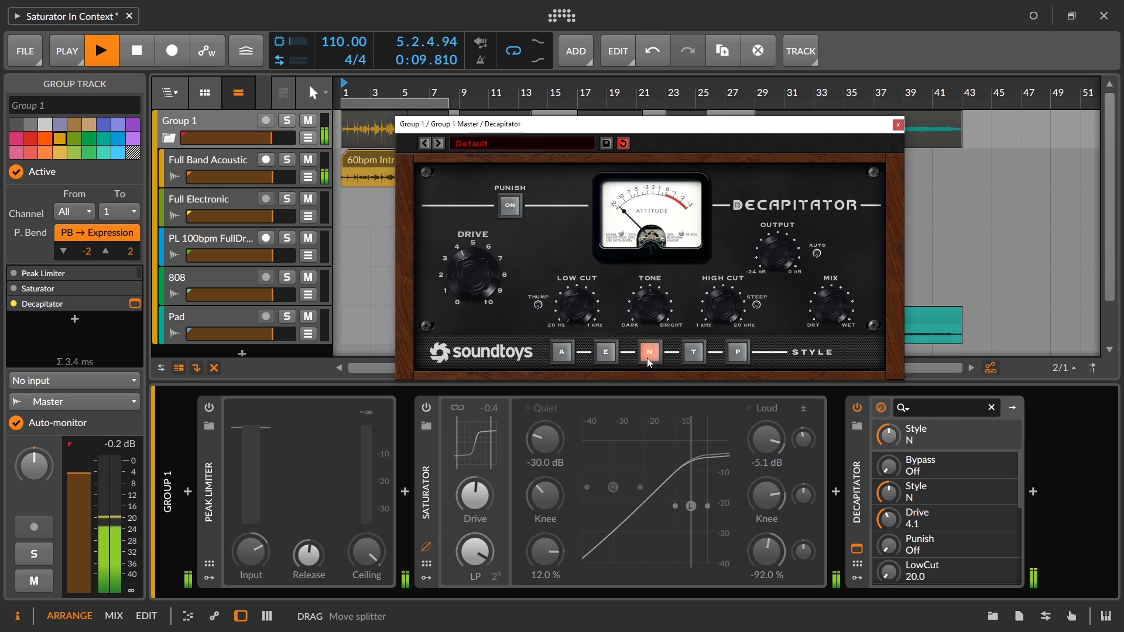
left_click(686, 352)
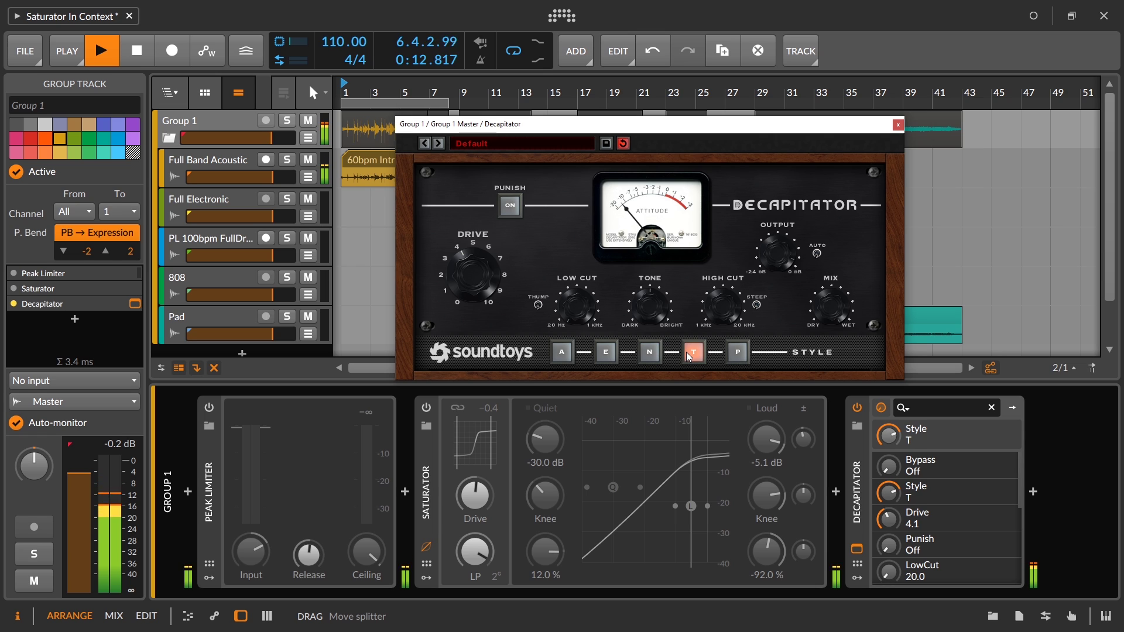
left_click(736, 352)
left_click(606, 353)
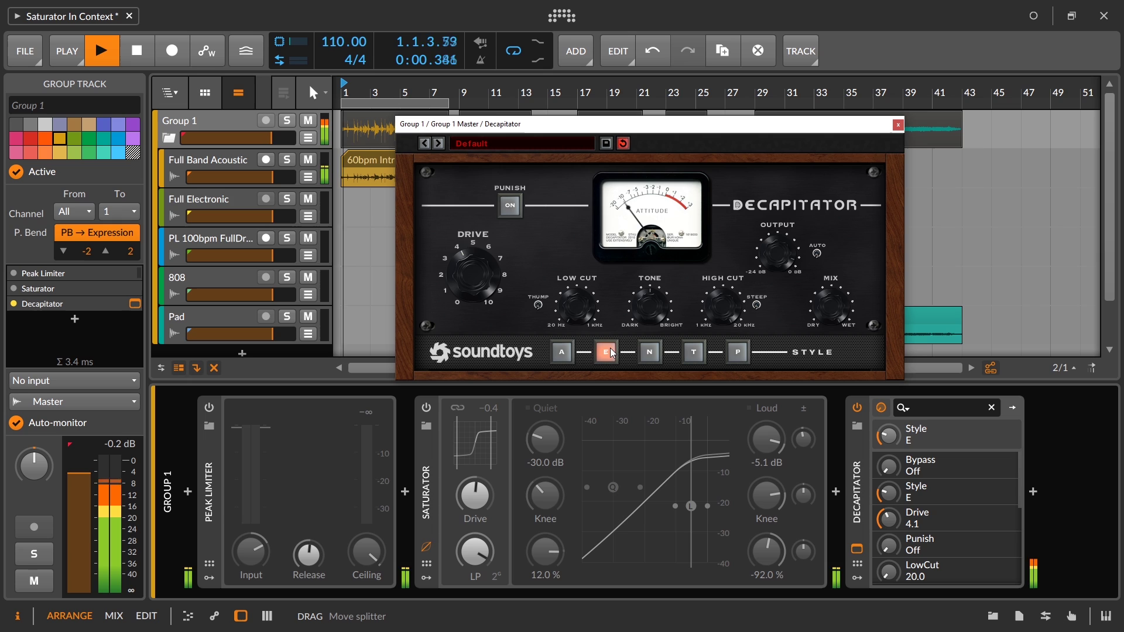
Audition Decapitator's style A, return to style E, and lower Drive to 3.4.
left_click(564, 356)
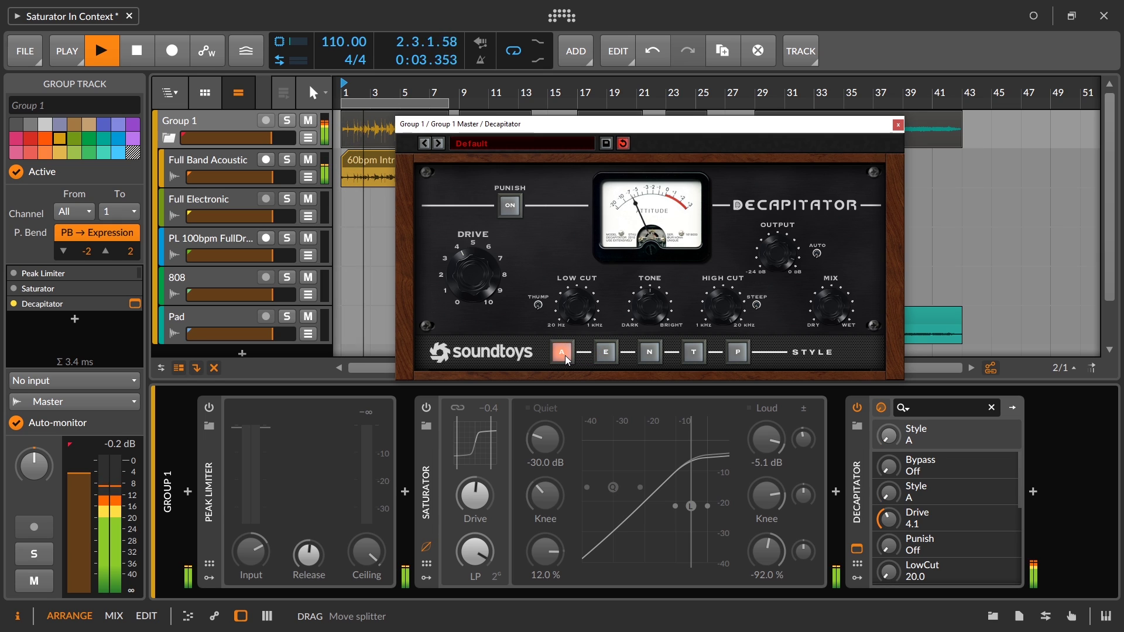
left_click(606, 352)
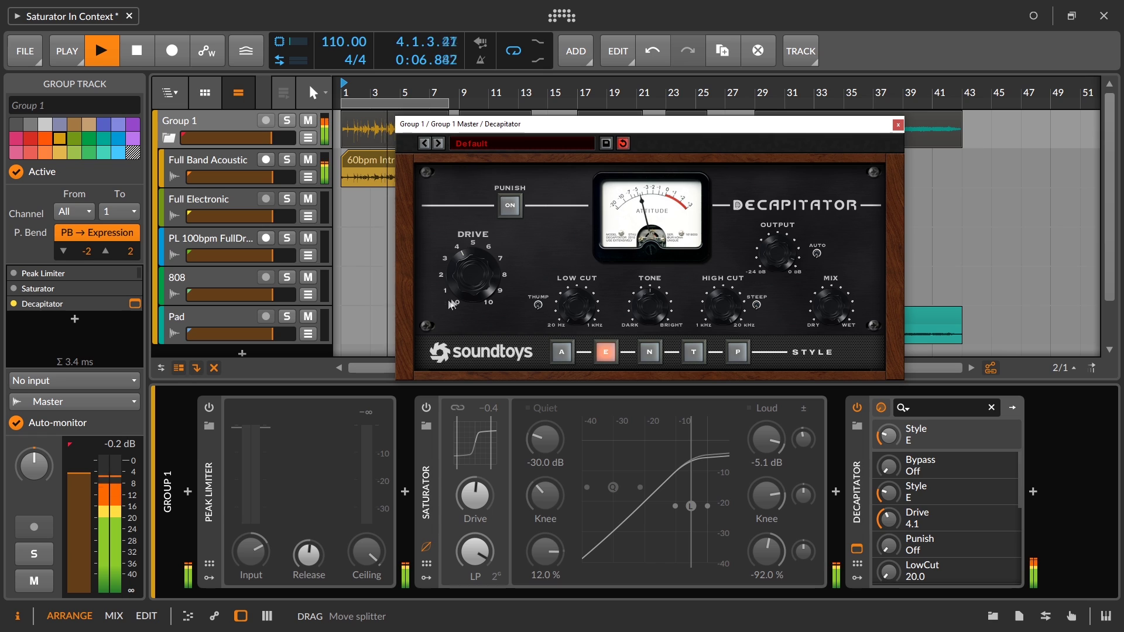
left_click_drag(473, 276, 476, 293)
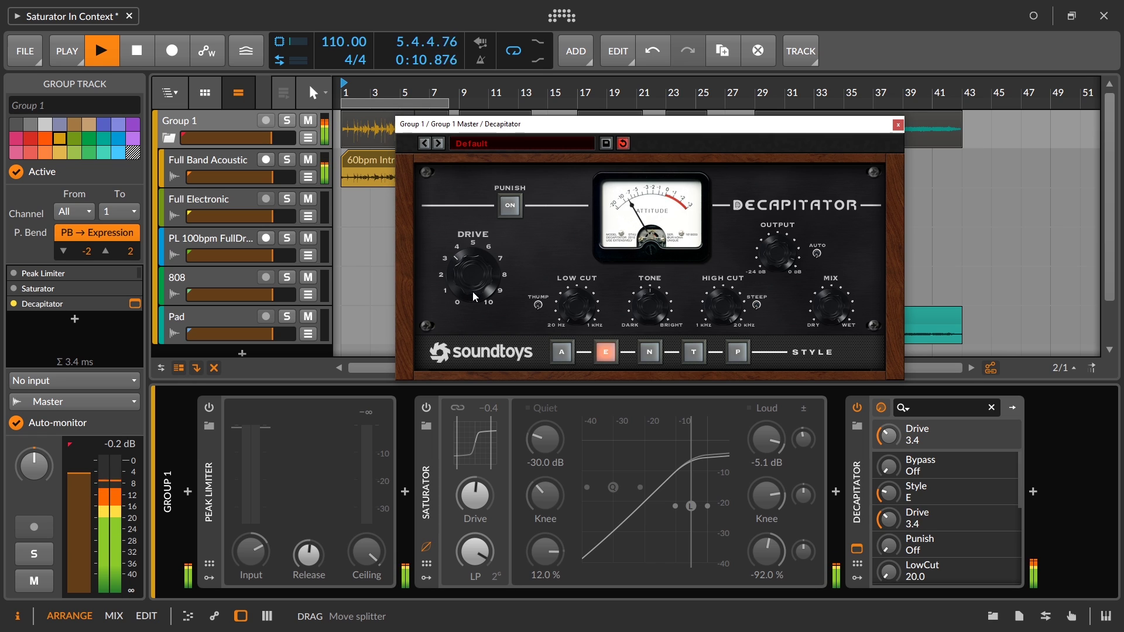
Reset Group 1's peak level reading and set Decapitator's OutputTrim to -0.5, closing the plug-in window.
left_click(110, 445)
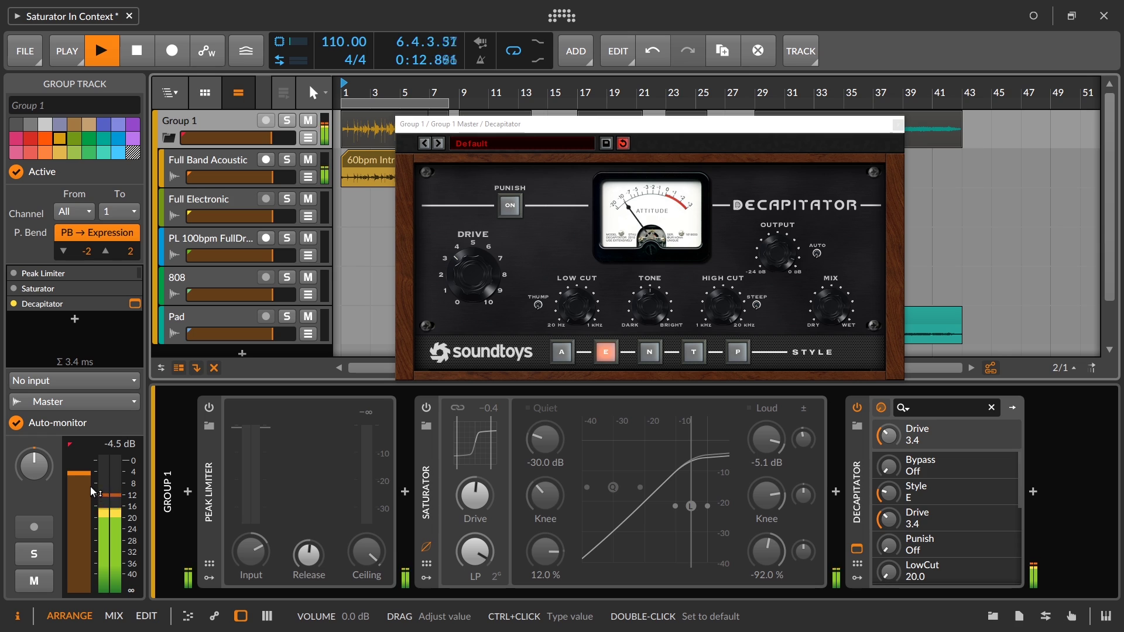
left_click(781, 245)
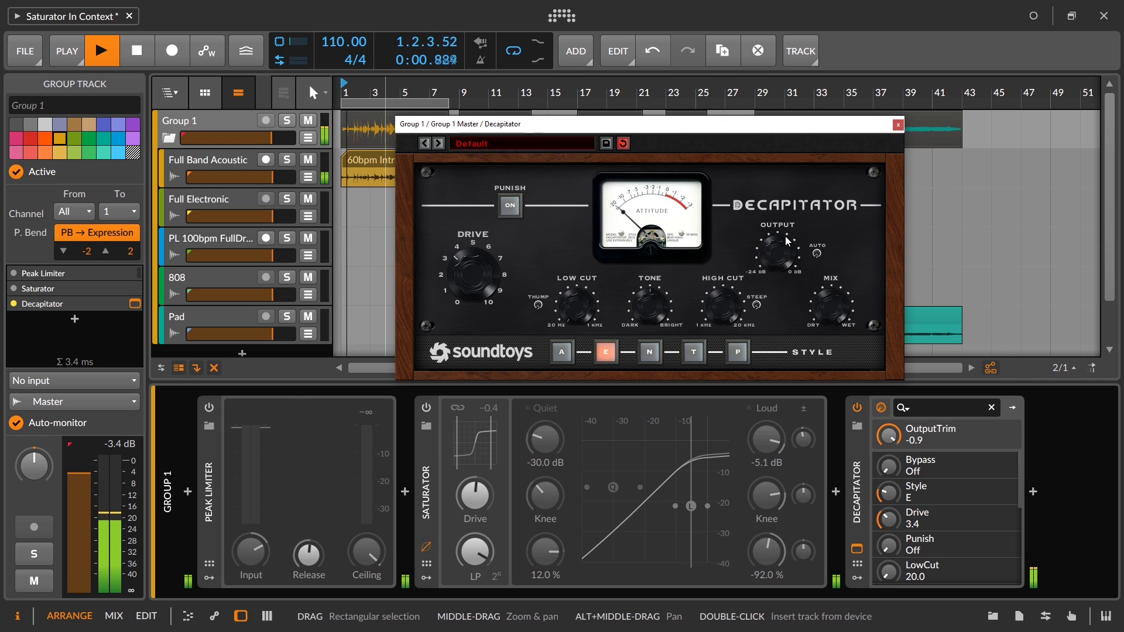
scroll(786, 239, "up", 1)
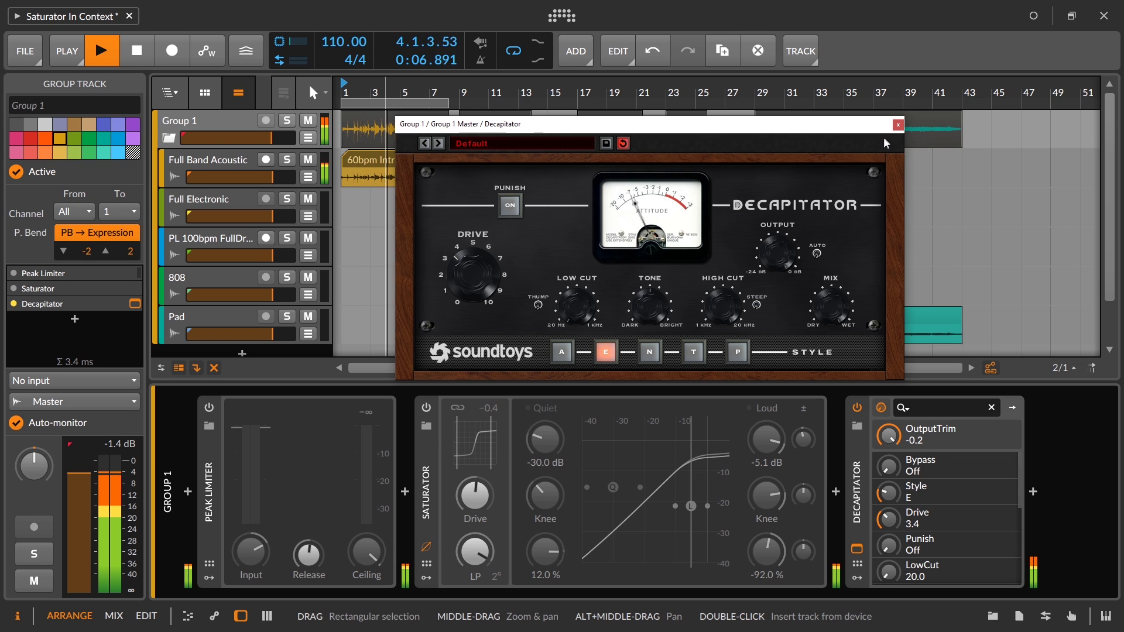
left_click(897, 124)
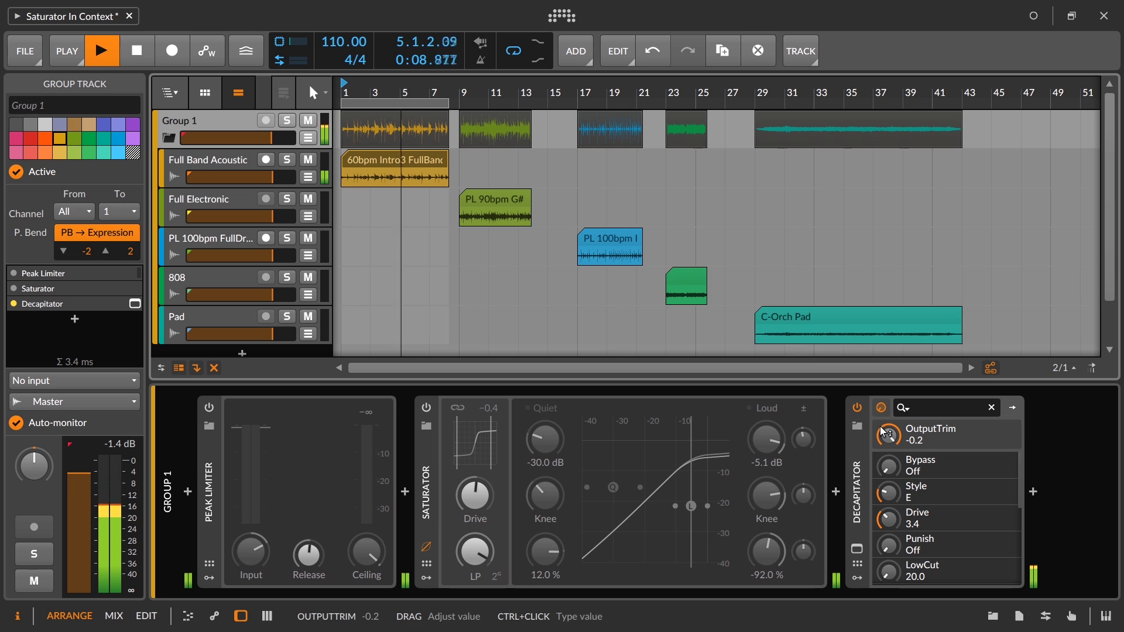
left_click_drag(881, 427, 881, 429)
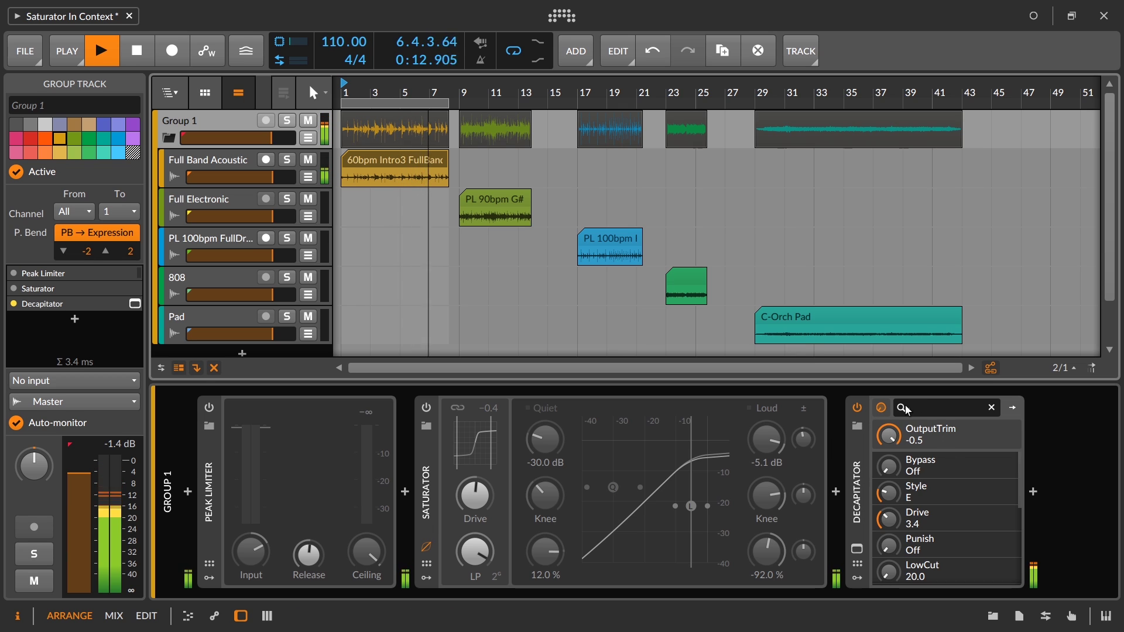
Compare the Full Band Acoustic clip unprocessed and with Saturator, Peak Limiter and Decapitator each enabled alone, leaving all three bypassed.
left_click(857, 408)
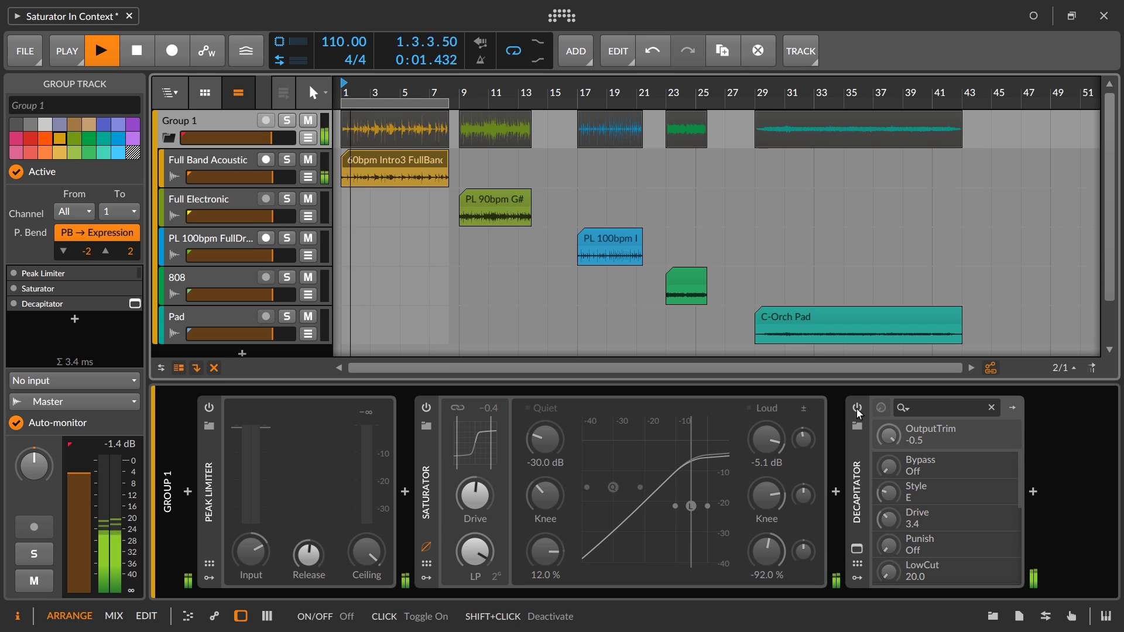
left_click(427, 409)
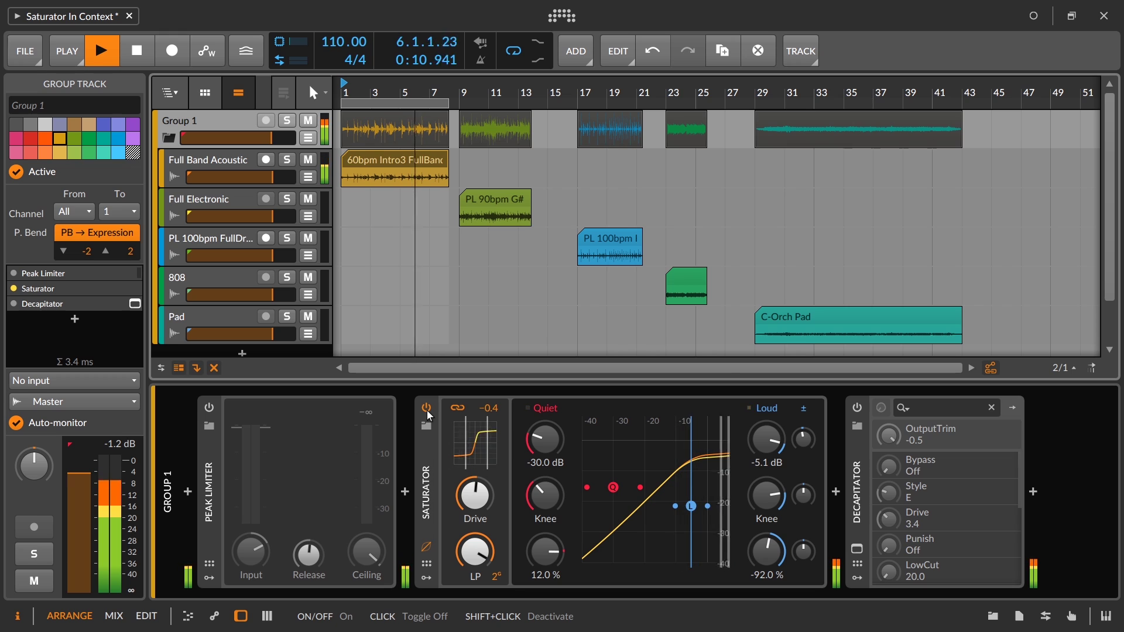
left_click(426, 410)
left_click(207, 415)
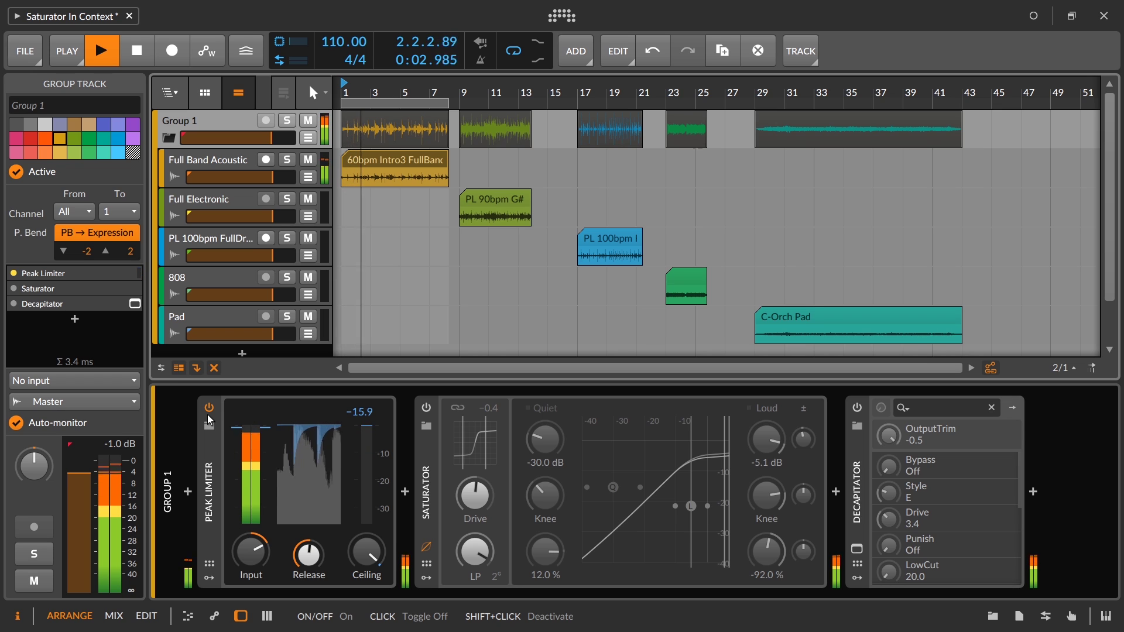
left_click(208, 409)
left_click(427, 408)
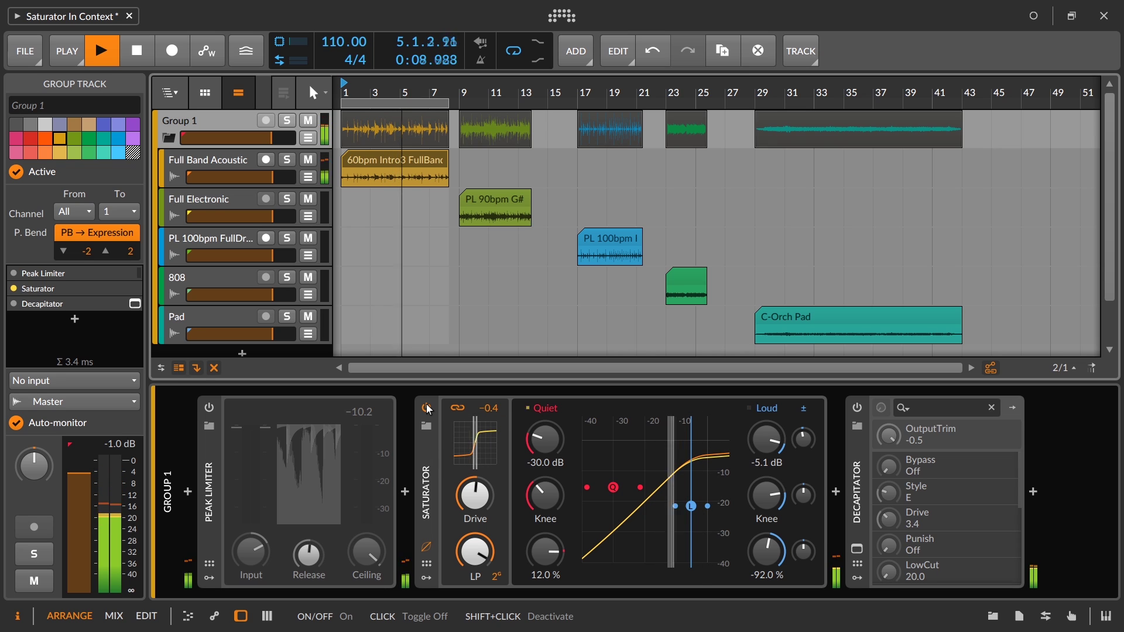
left_click(426, 408)
left_click(858, 408)
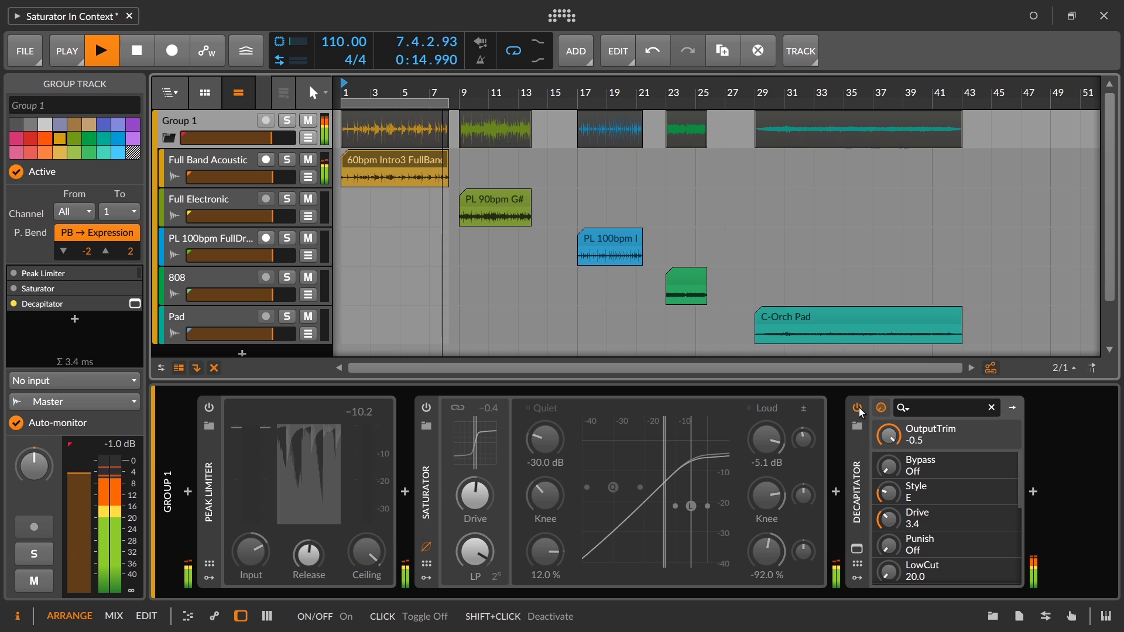
left_click(859, 409)
Stop playback and open Decapitator's interface to review its controls, closing it when done.
key("space")
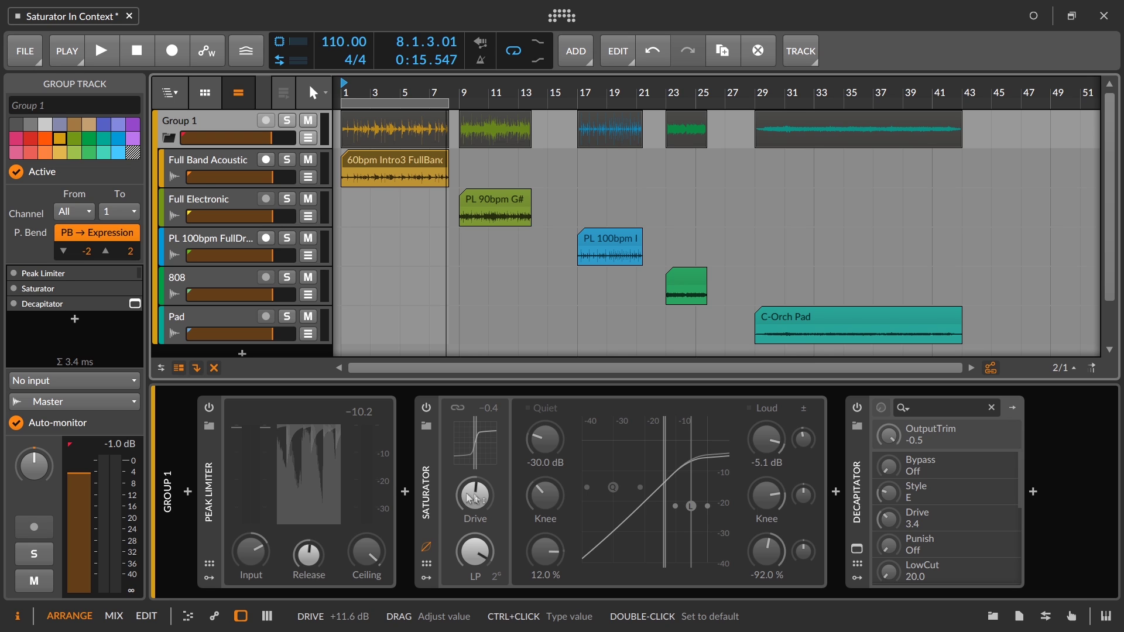
left_click(860, 548)
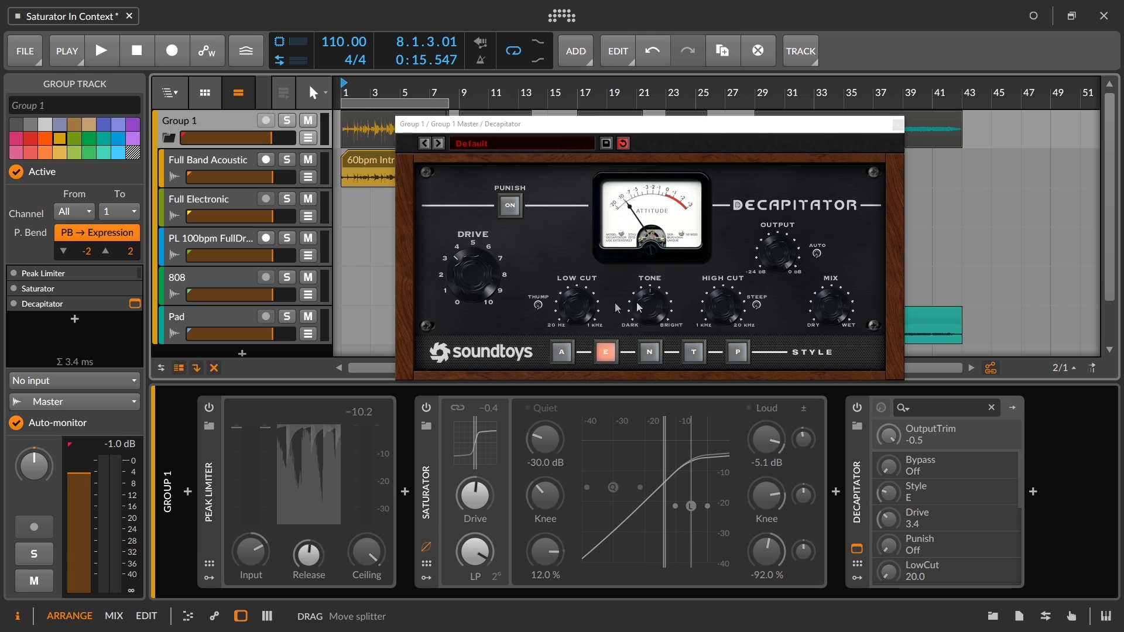
left_click(896, 125)
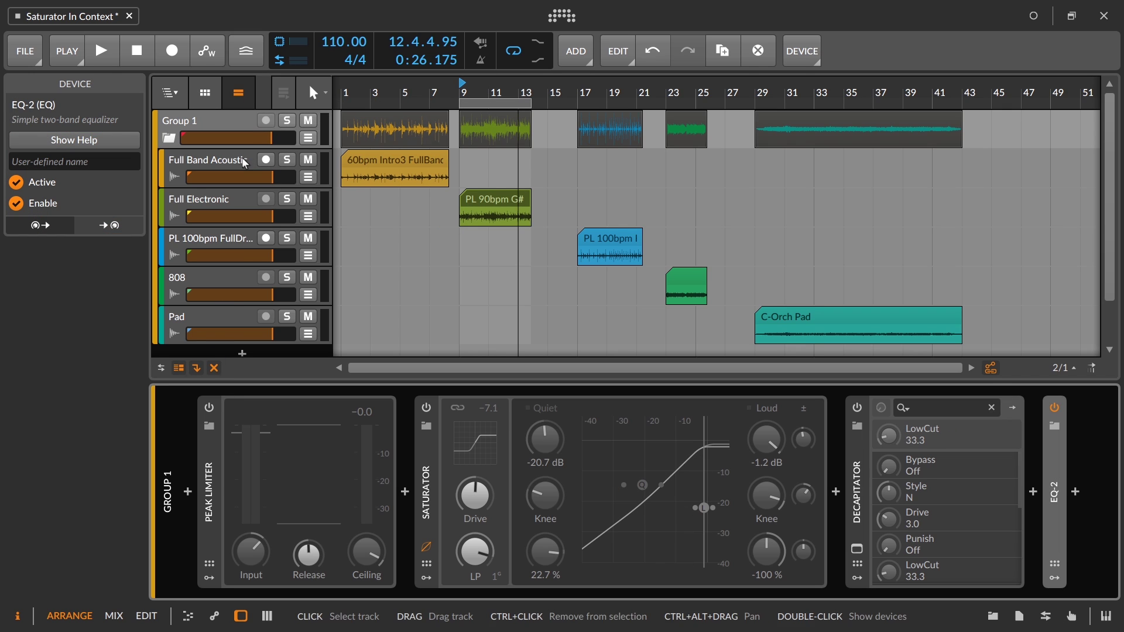
Show Group 1's device chain and play the looped PL 90bpm clip with Peak Limiter, Saturator and Decapitator bypassed.
left_click(209, 126)
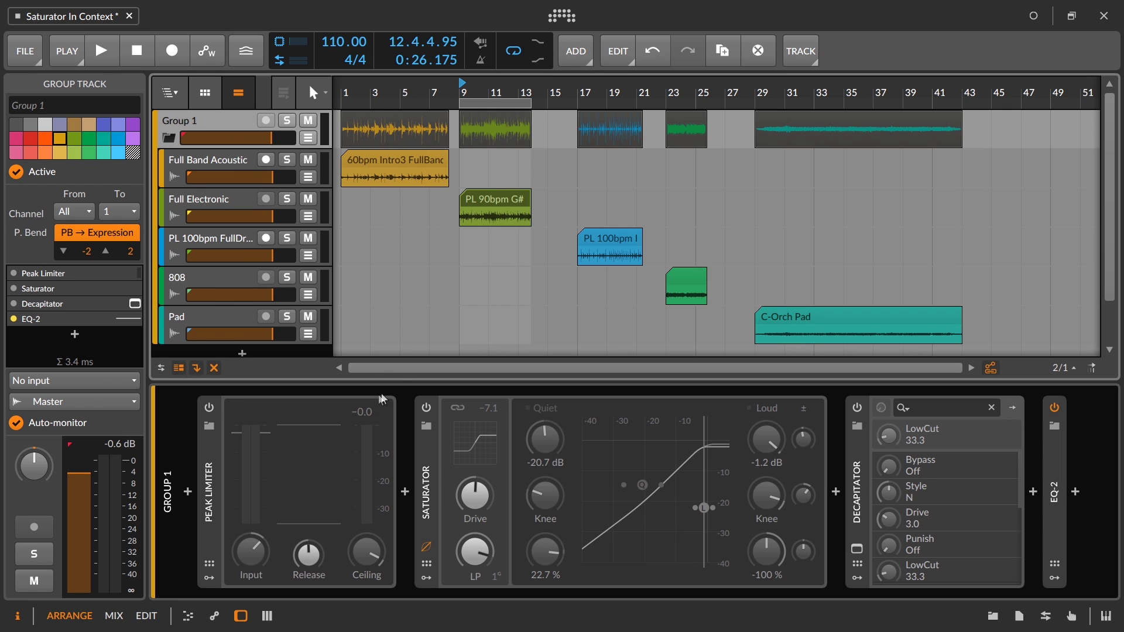
key("space")
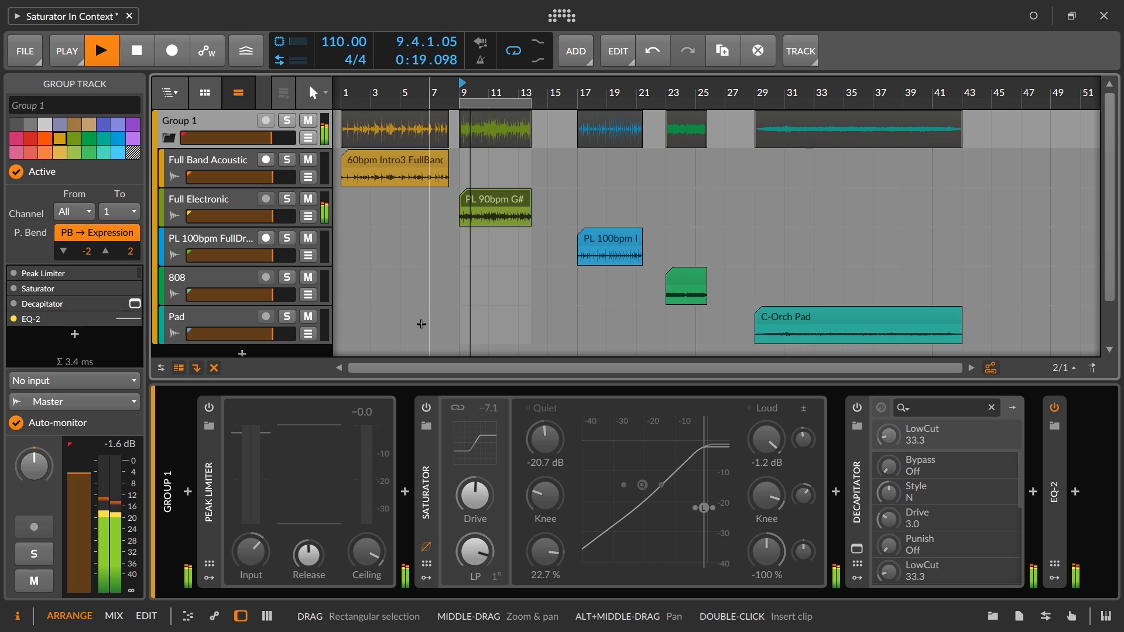
scroll(601, 201, "down", 1)
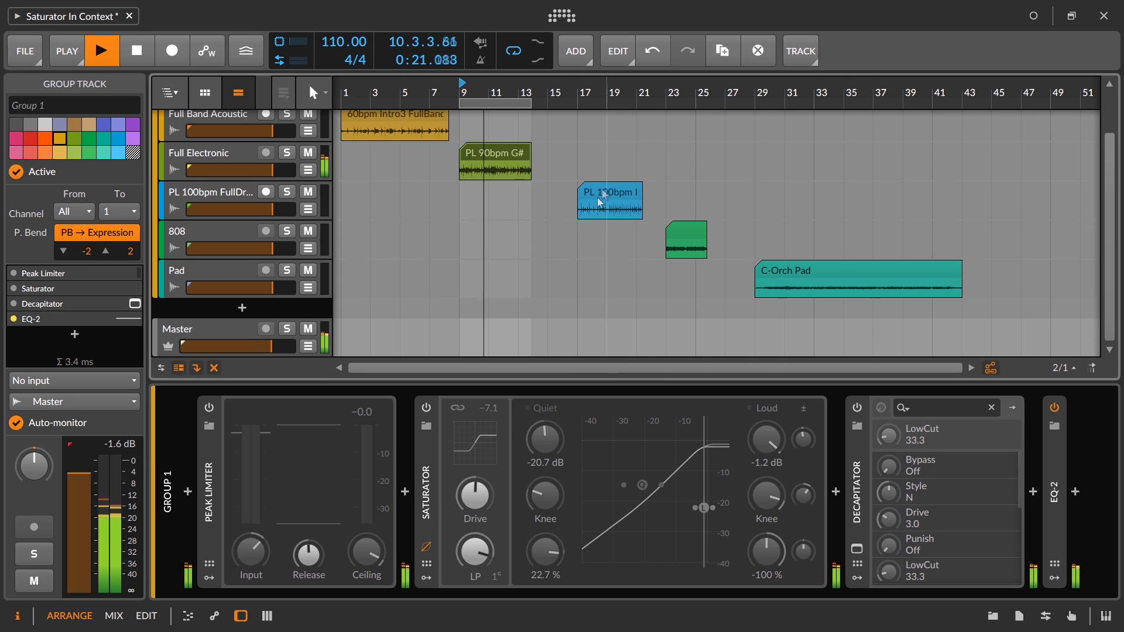
scroll(1110, 234, "up", 1)
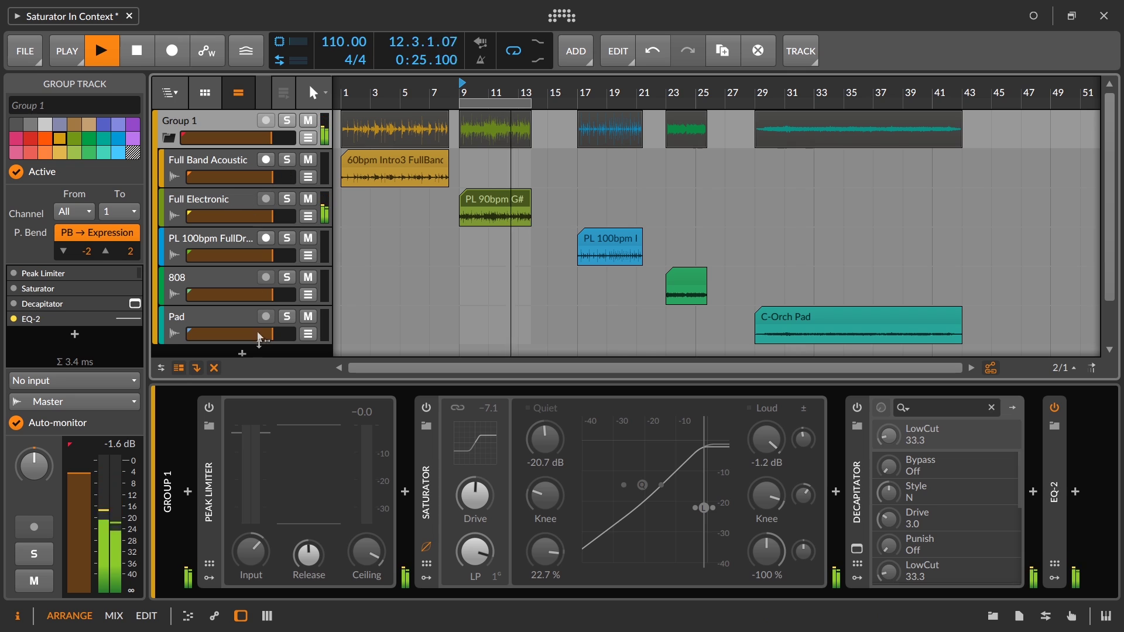
Toggle Peak Limiter and Saturator on and off one at a time to compare them on the PL 90bpm clip.
left_click(209, 404)
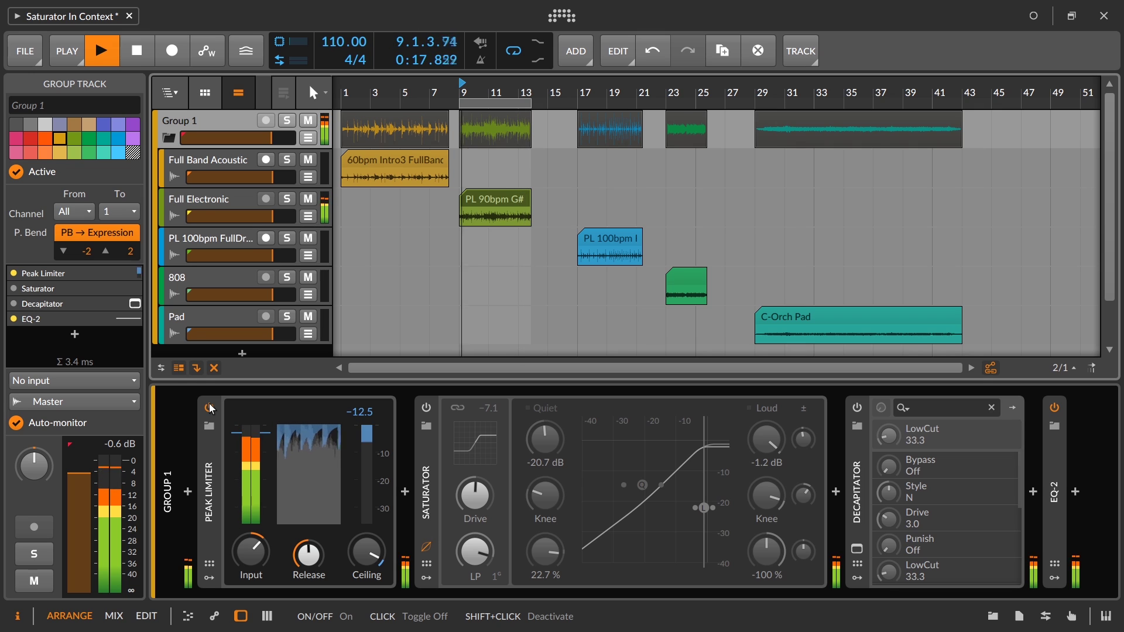
left_click(210, 406)
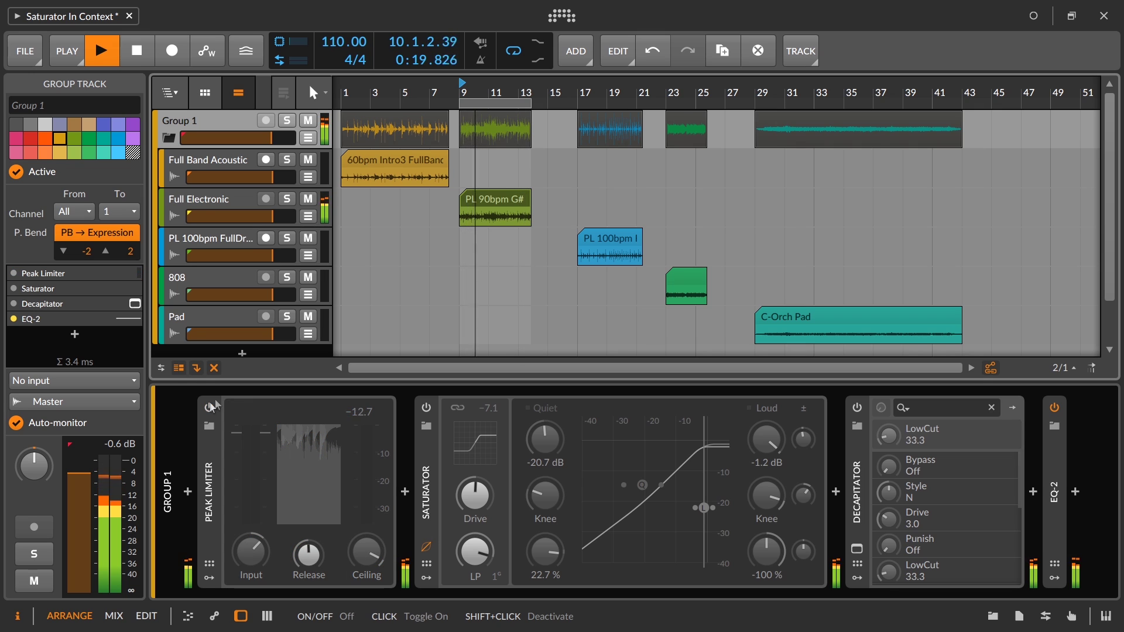
left_click(427, 408)
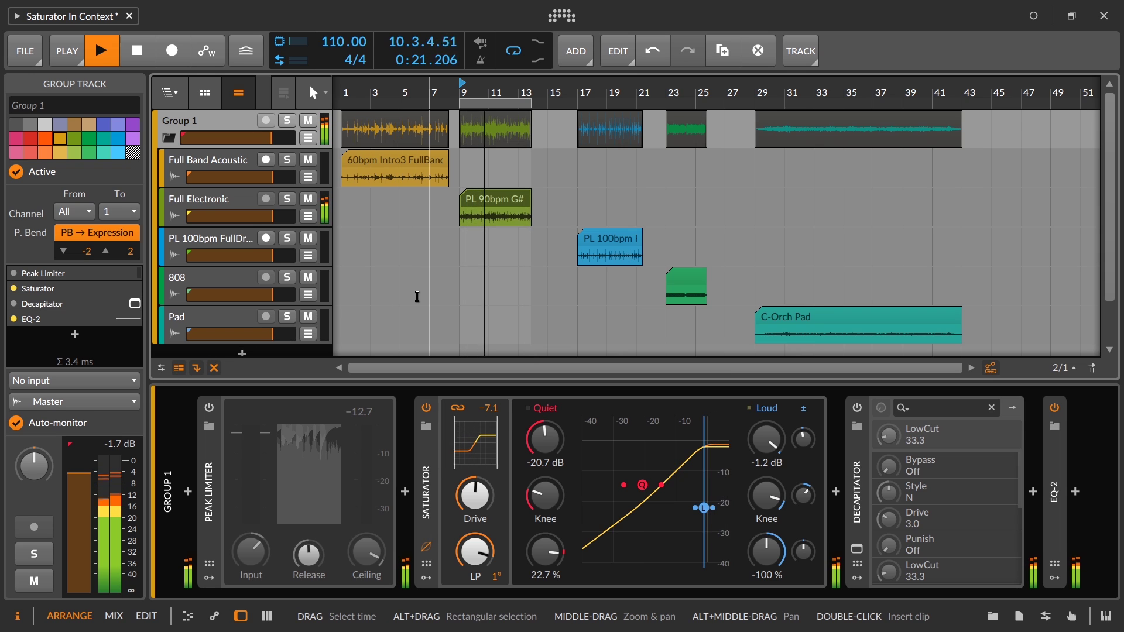
left_click(427, 408)
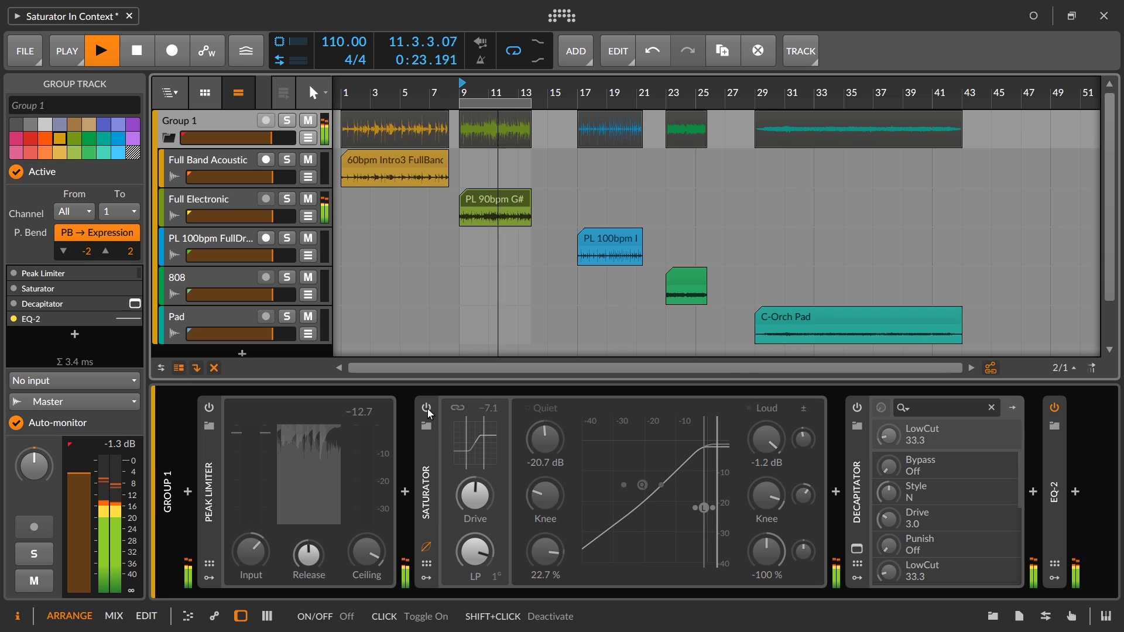
left_click(427, 408)
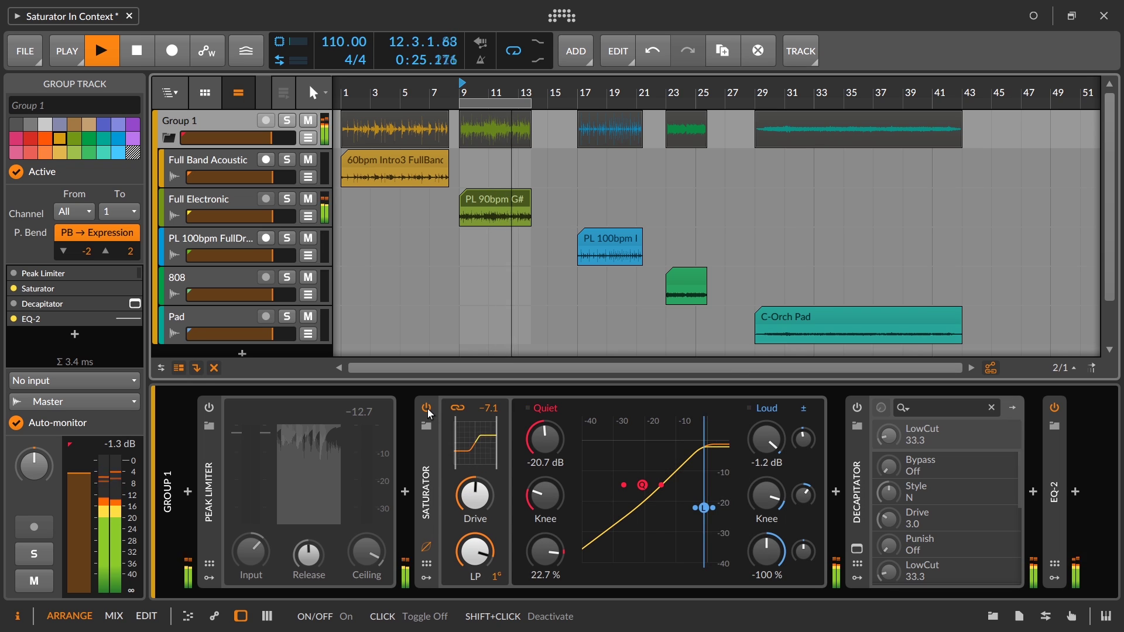
left_click(427, 408)
Enable Decapitator on the PL 90bpm clip and set its OutputTrim to -1.7, bypassing it and stopping playback after listening.
left_click(858, 409)
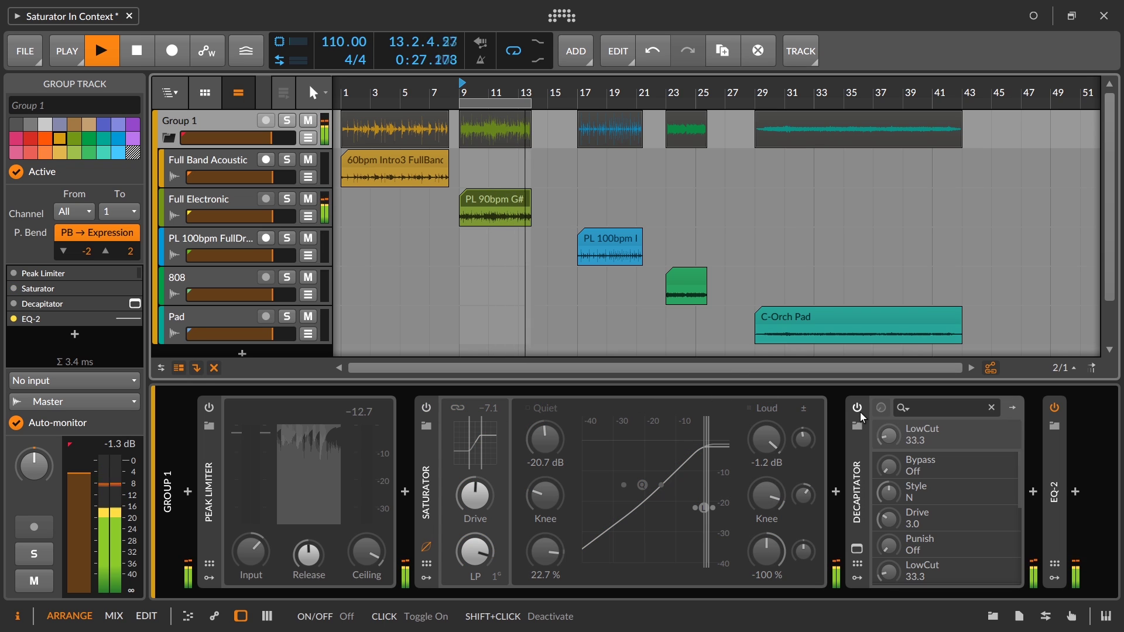
left_click(859, 412)
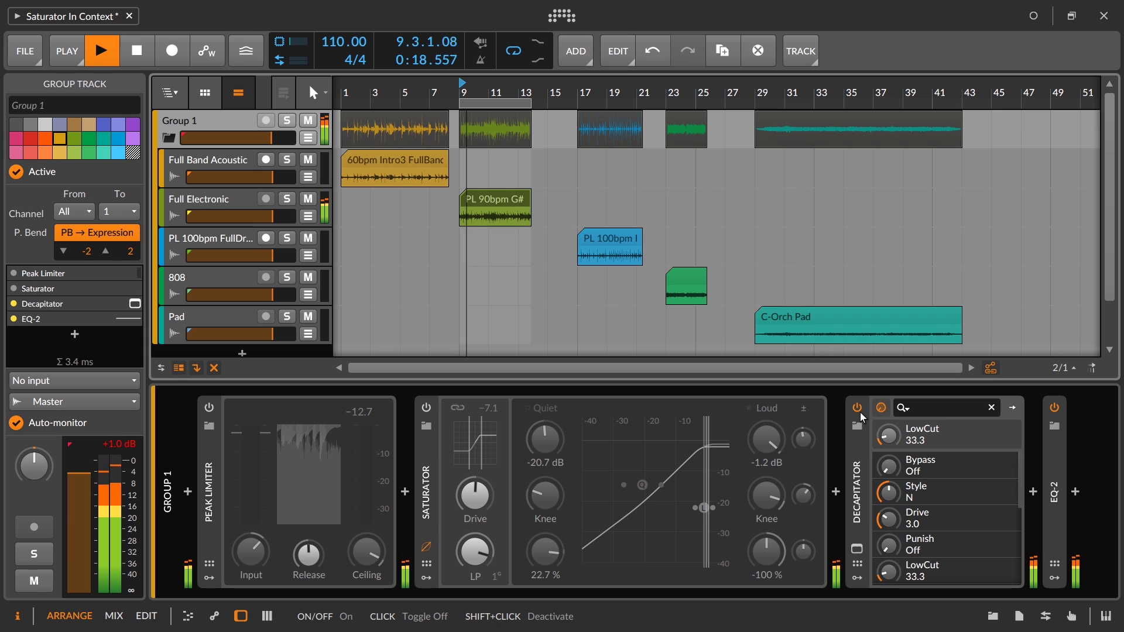
left_click(858, 550)
left_click(705, 272)
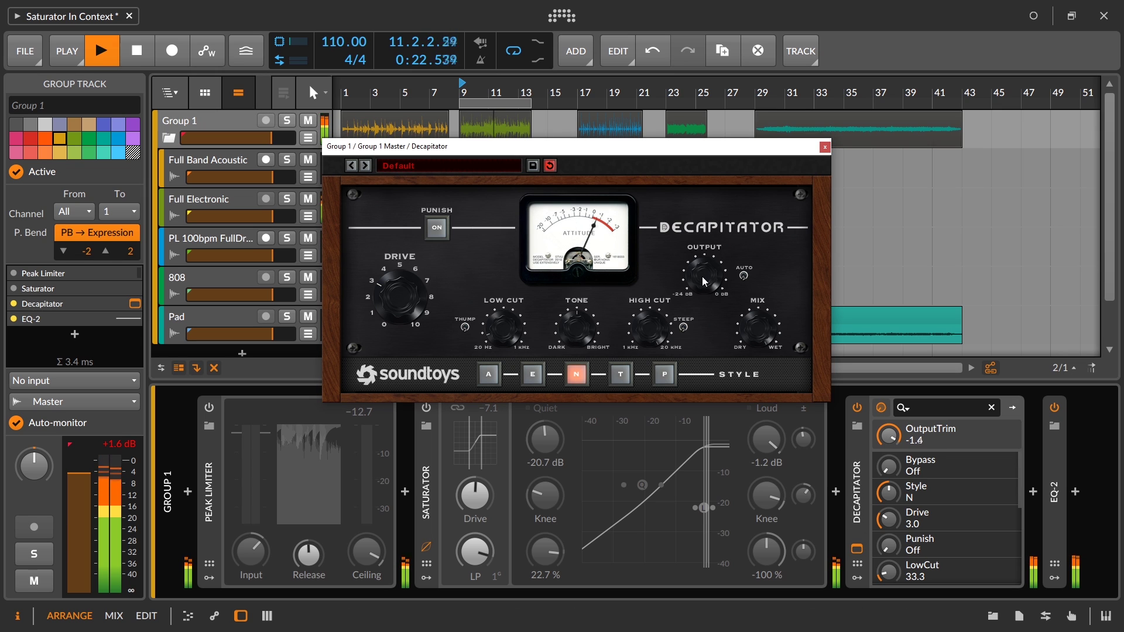
left_click(825, 146)
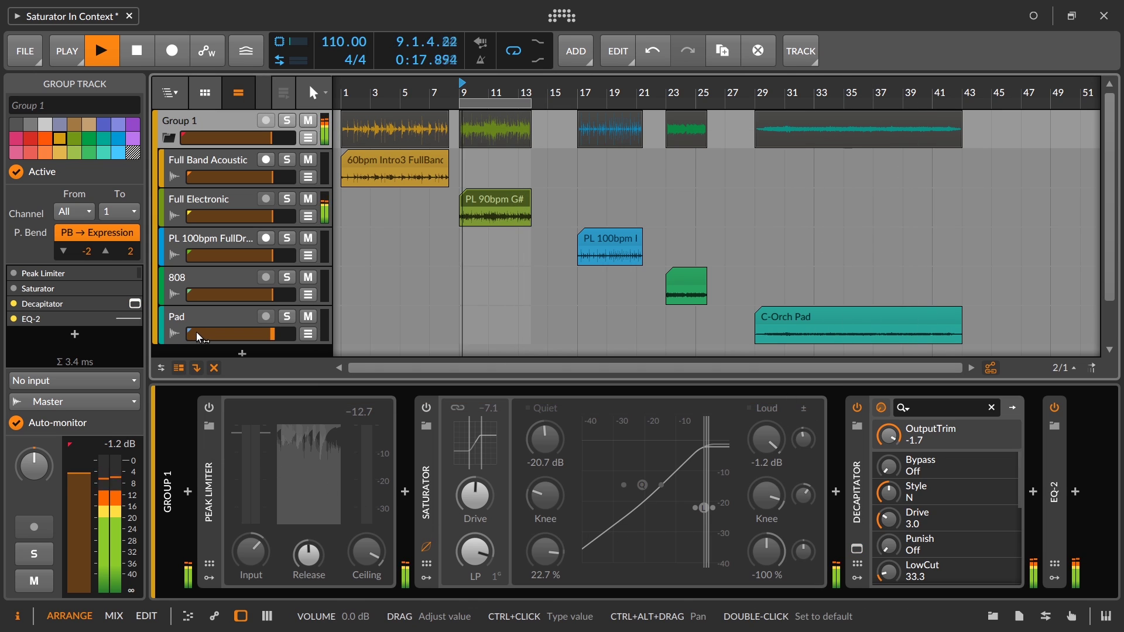
left_click(859, 409)
key("space")
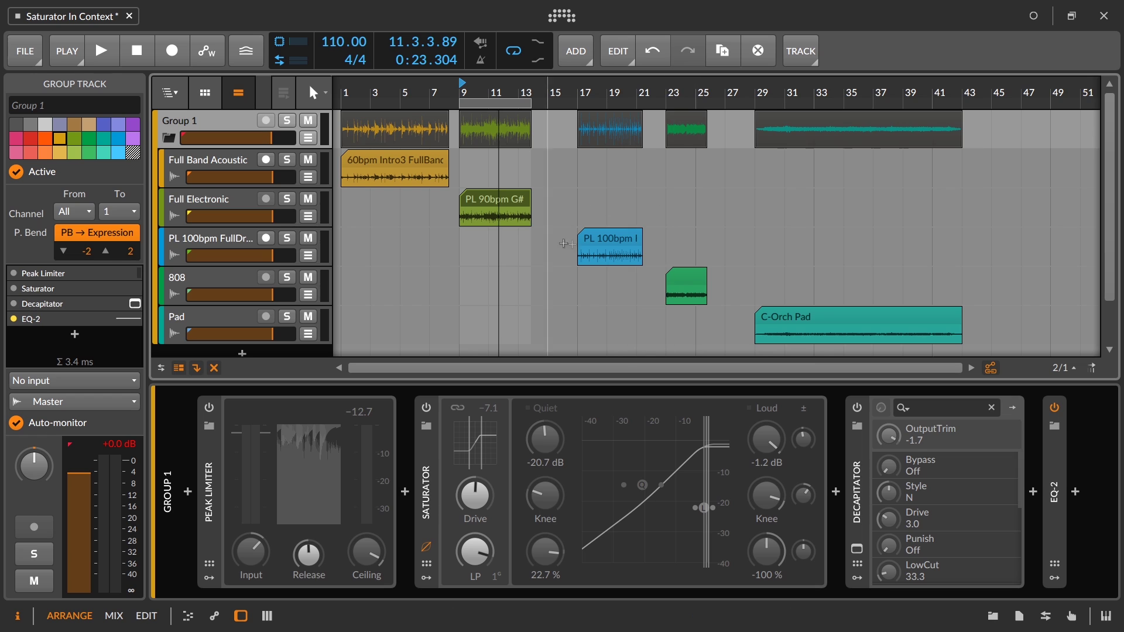
Play the PL 100bpm clip from bar 17 and compare it unprocessed, with Peak Limiter alone, and with Saturator alone.
left_click(579, 95)
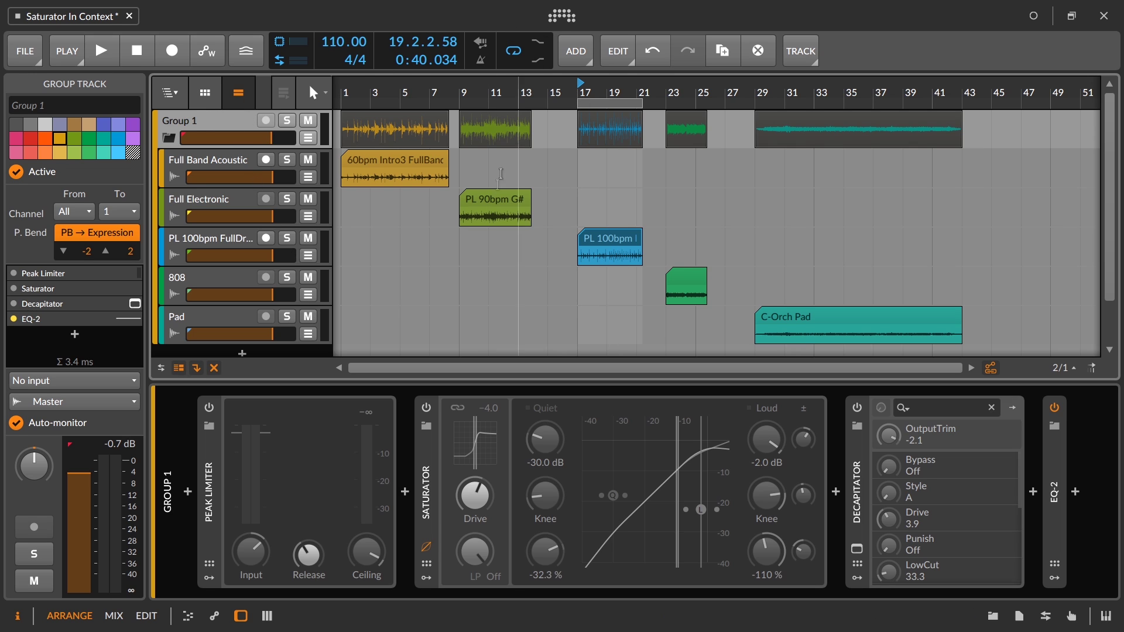
key("space")
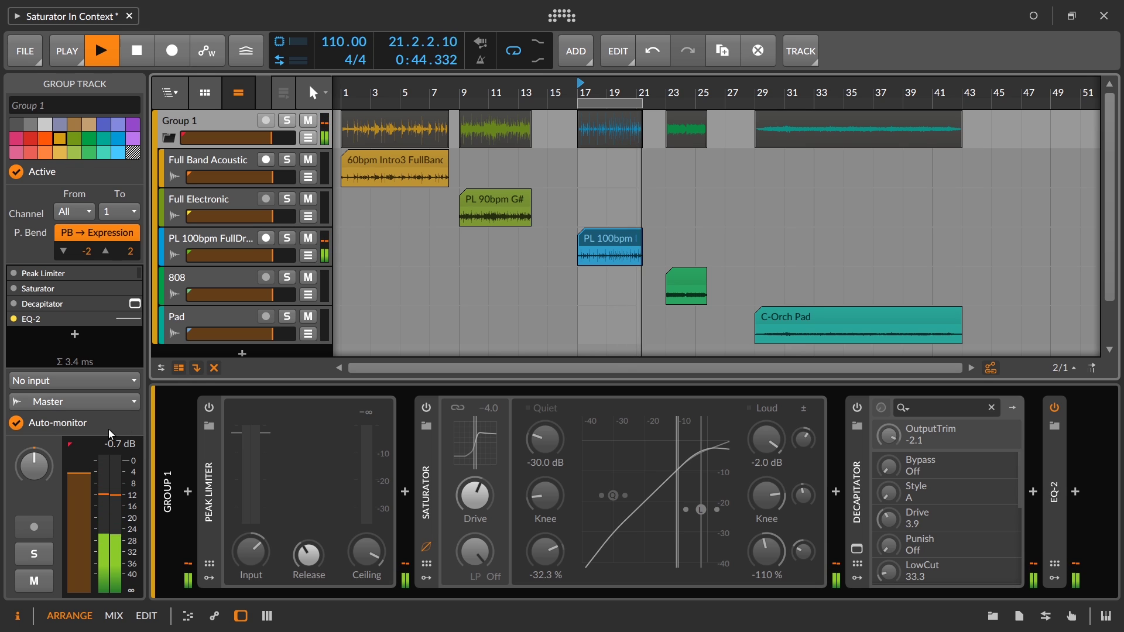
left_click(209, 408)
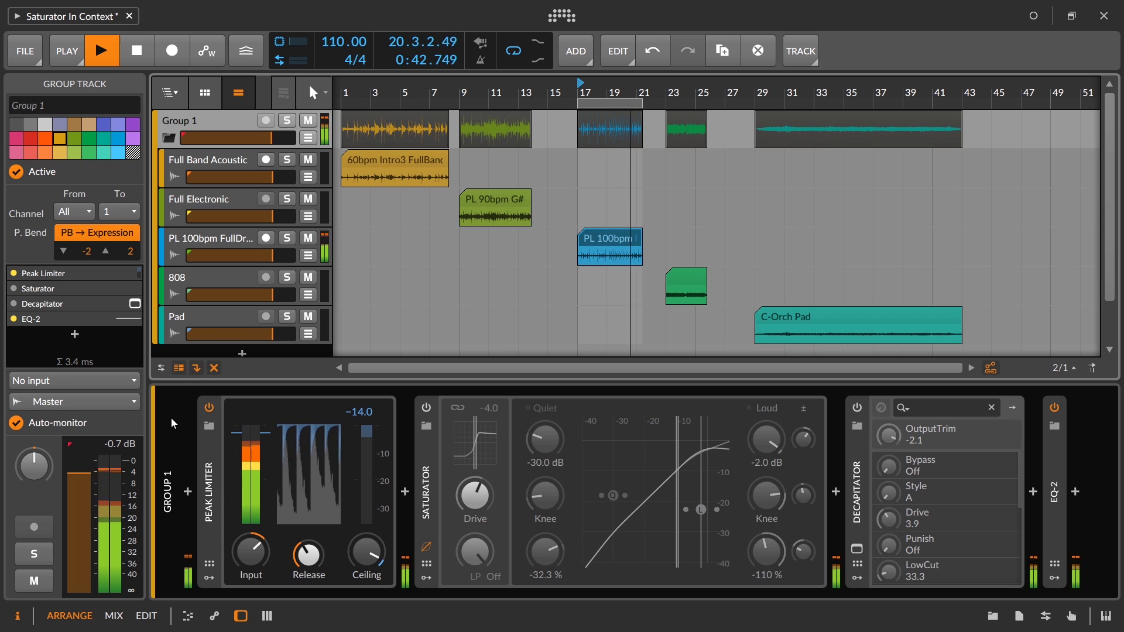
left_click(211, 409)
left_click(427, 408)
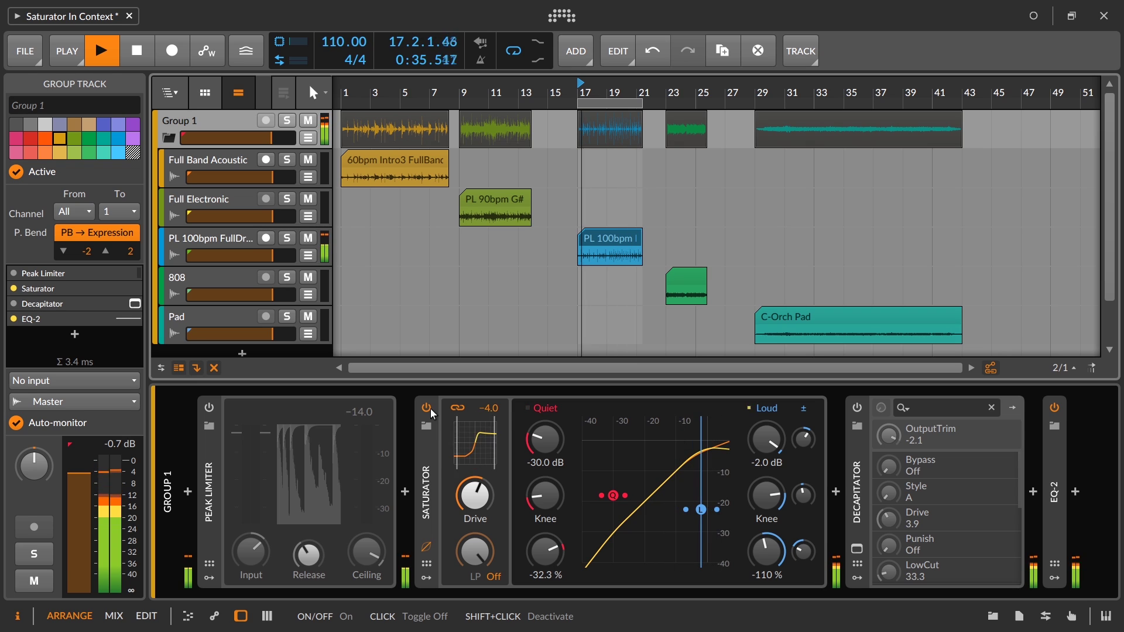
left_click(425, 408)
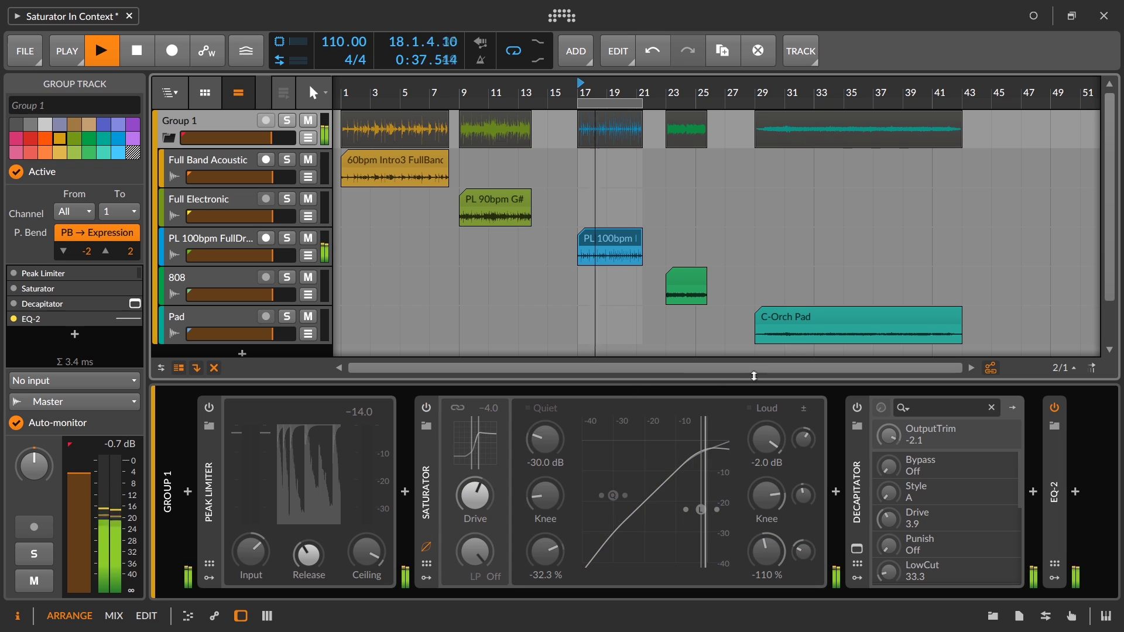
Listen to the PL 100bpm clip with Decapitator alone enabled, bypass it again and stop playback.
left_click(856, 408)
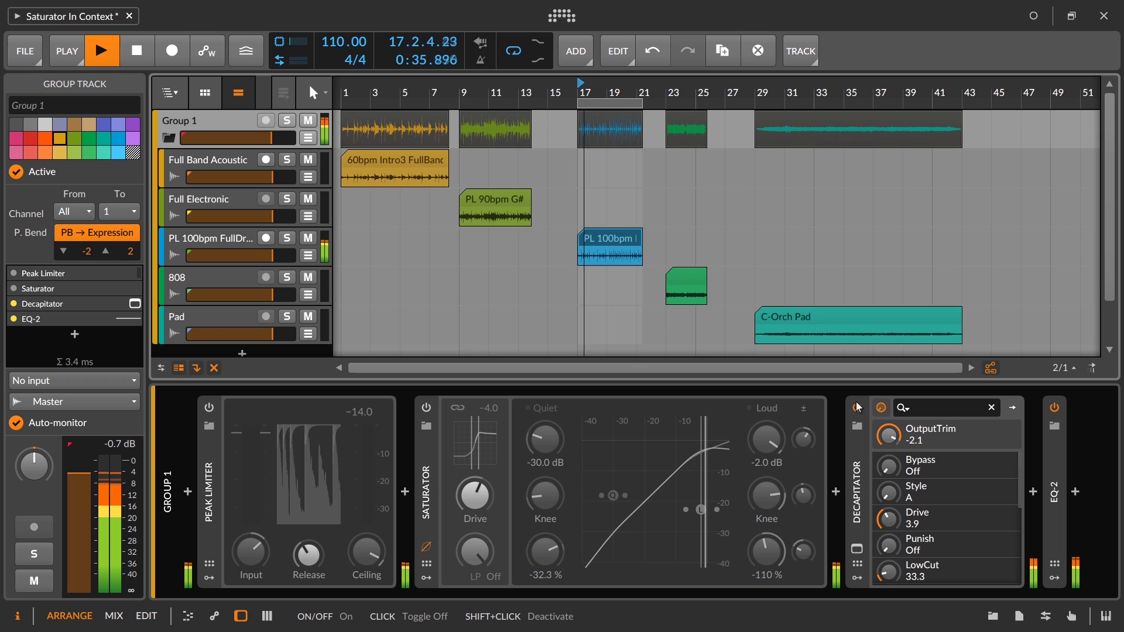
left_click(856, 402)
key("space")
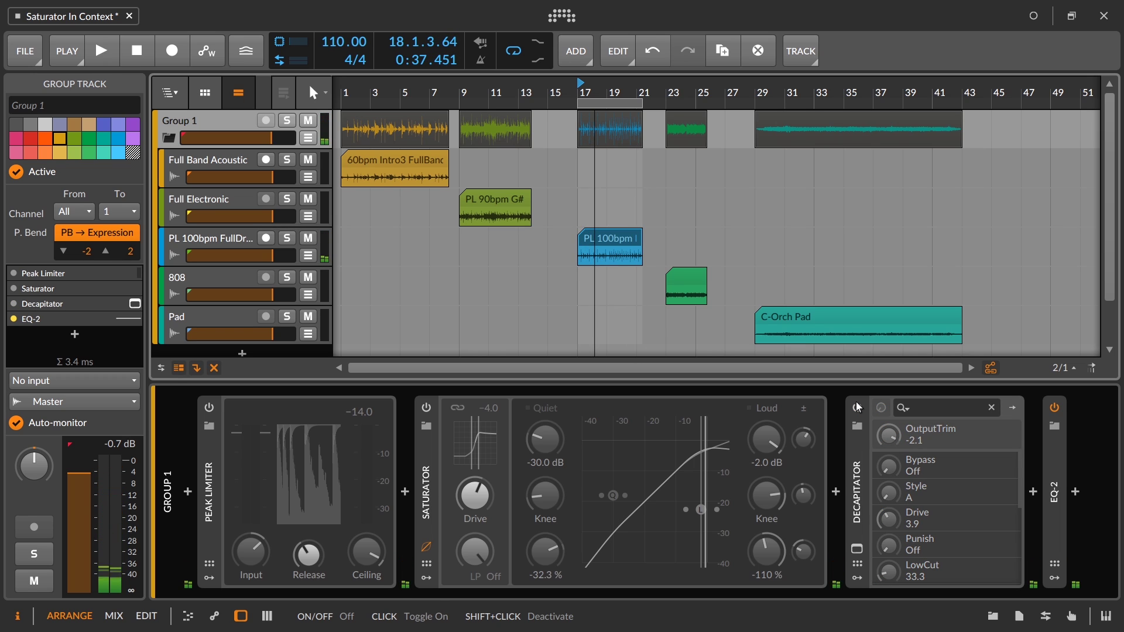
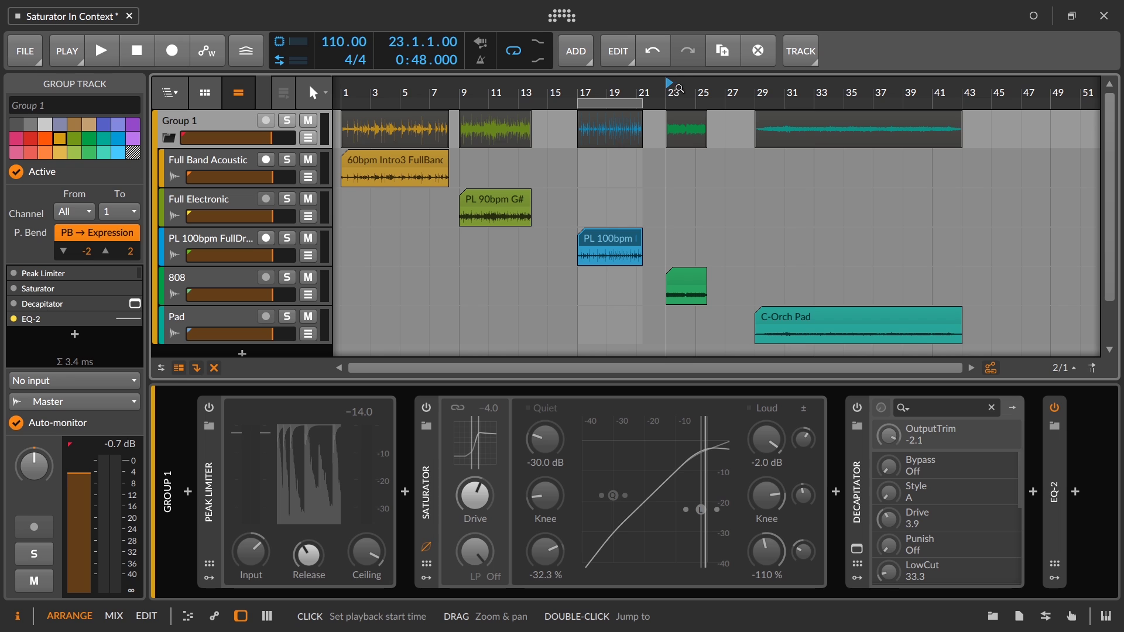
Play the looped 808 clip from bar 23 and compare it with the Peak Limiter chain on and off, leaving both devices bypassed.
left_click_drag(674, 84, 692, 252)
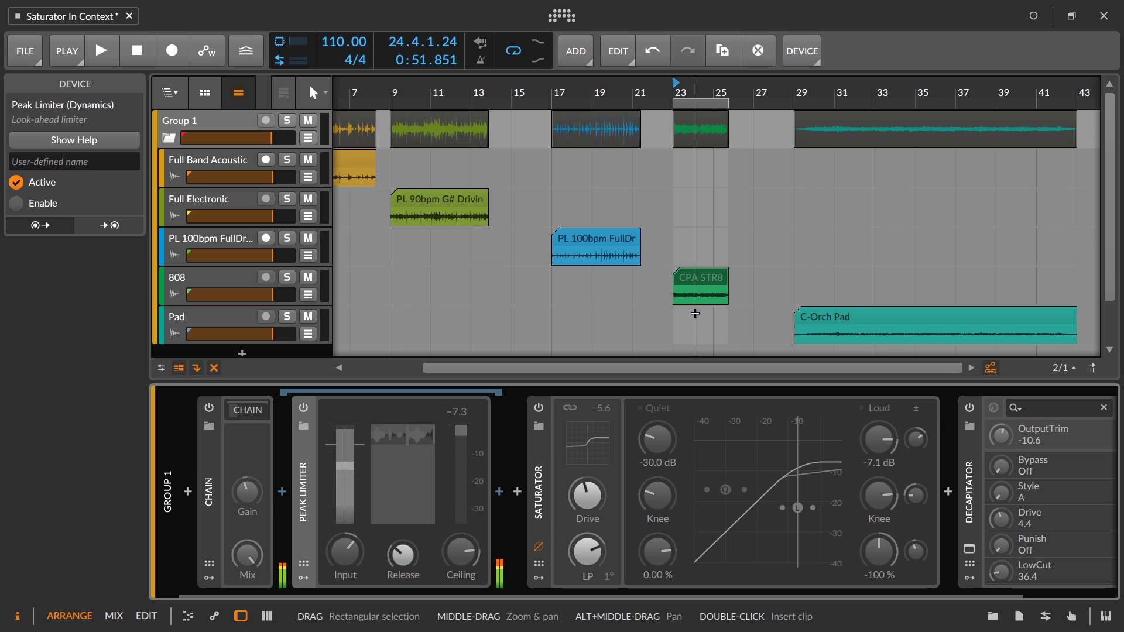
key("space")
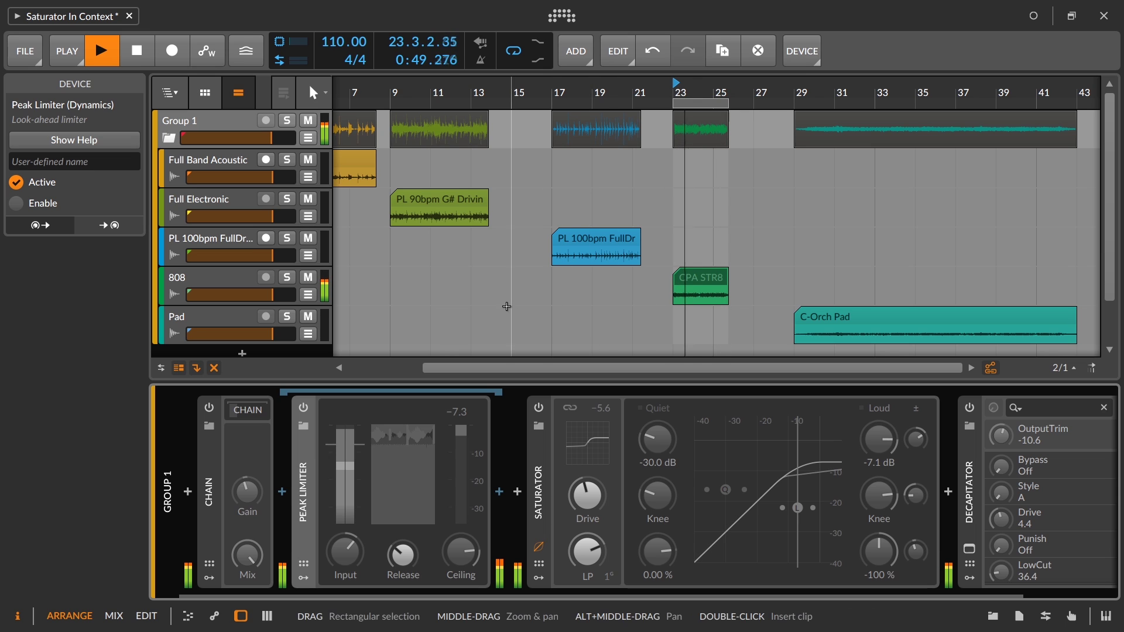
left_click(433, 287)
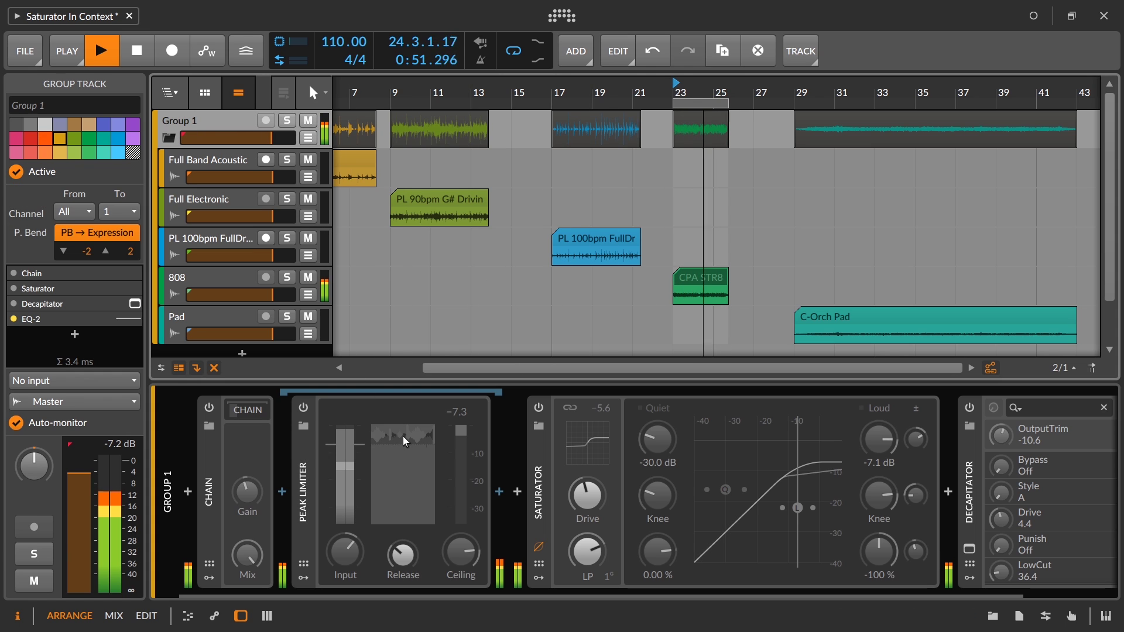
left_click(209, 407)
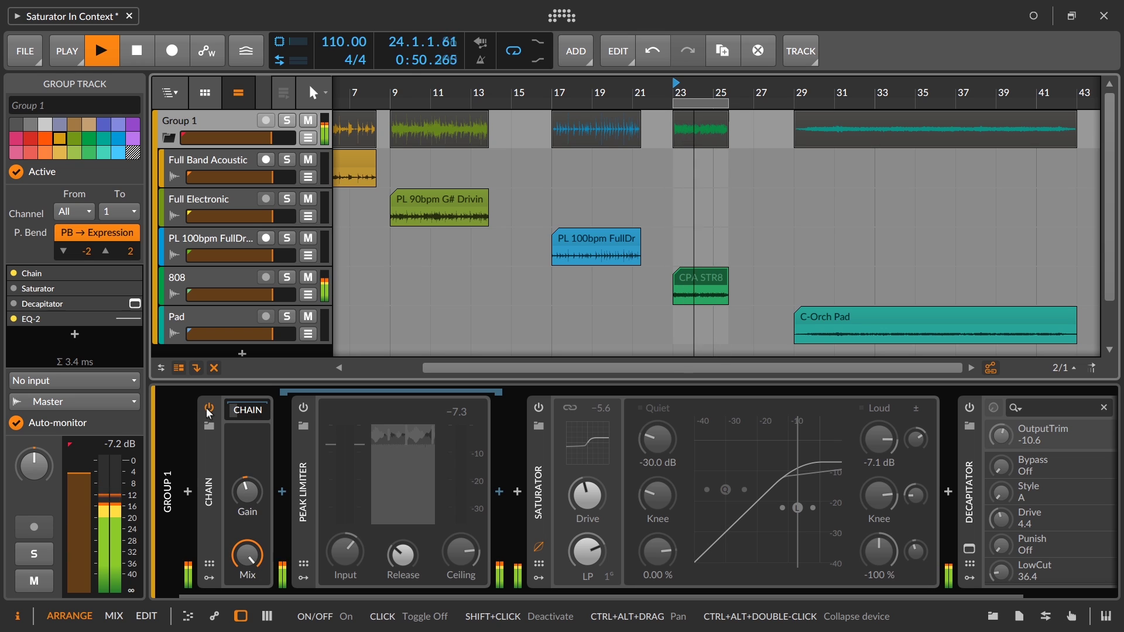
left_click(303, 407)
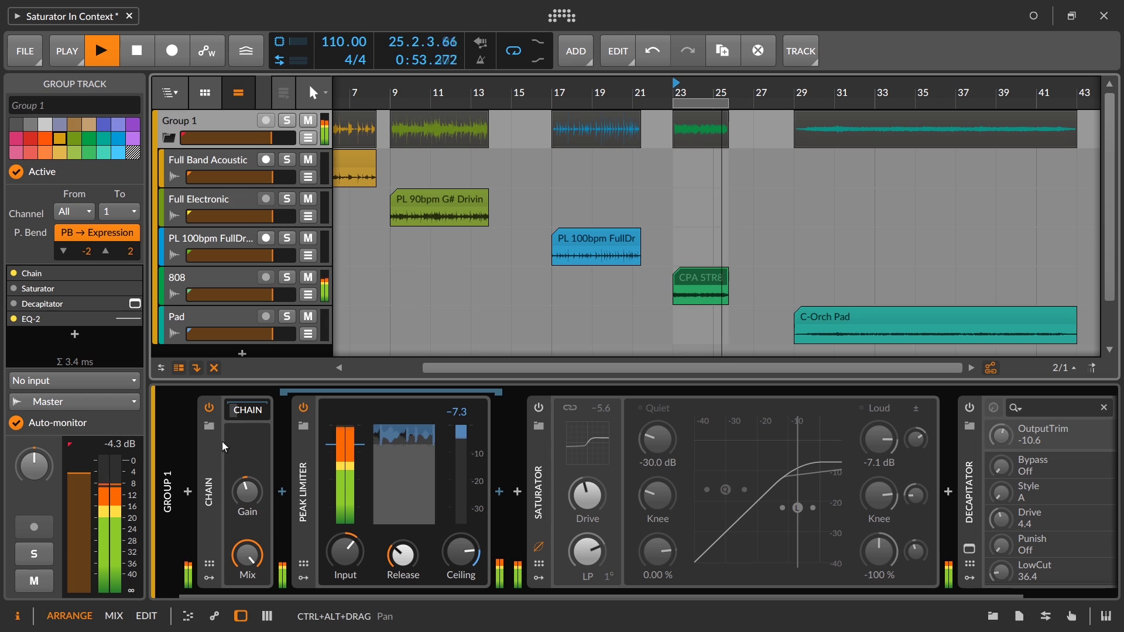
left_click(209, 408)
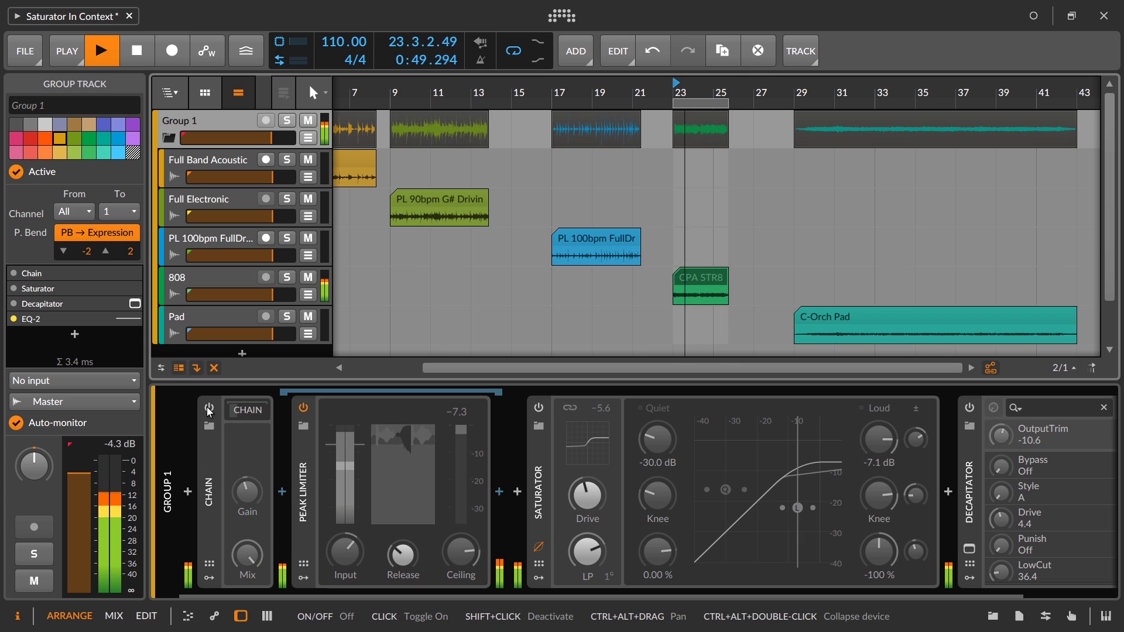
left_click(209, 407)
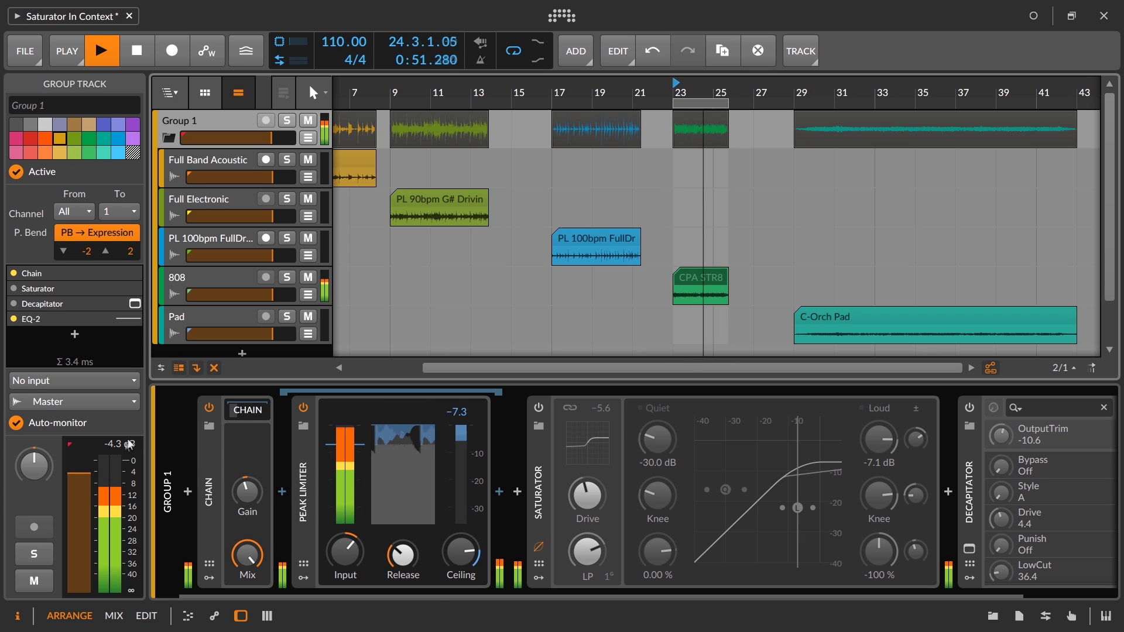
left_click(206, 409)
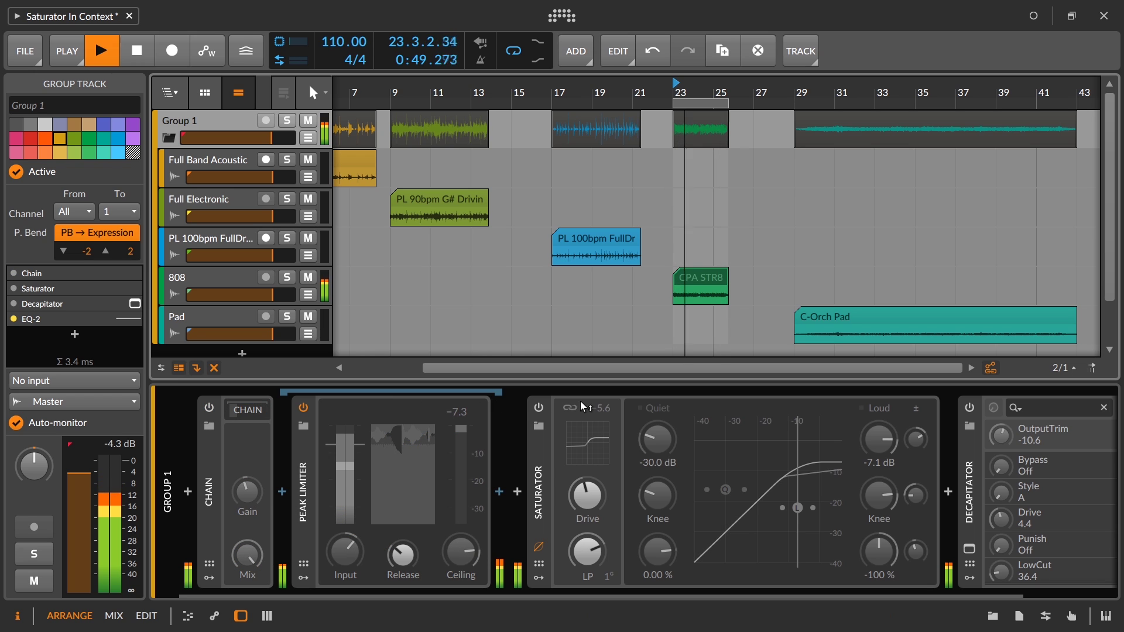
left_click(303, 407)
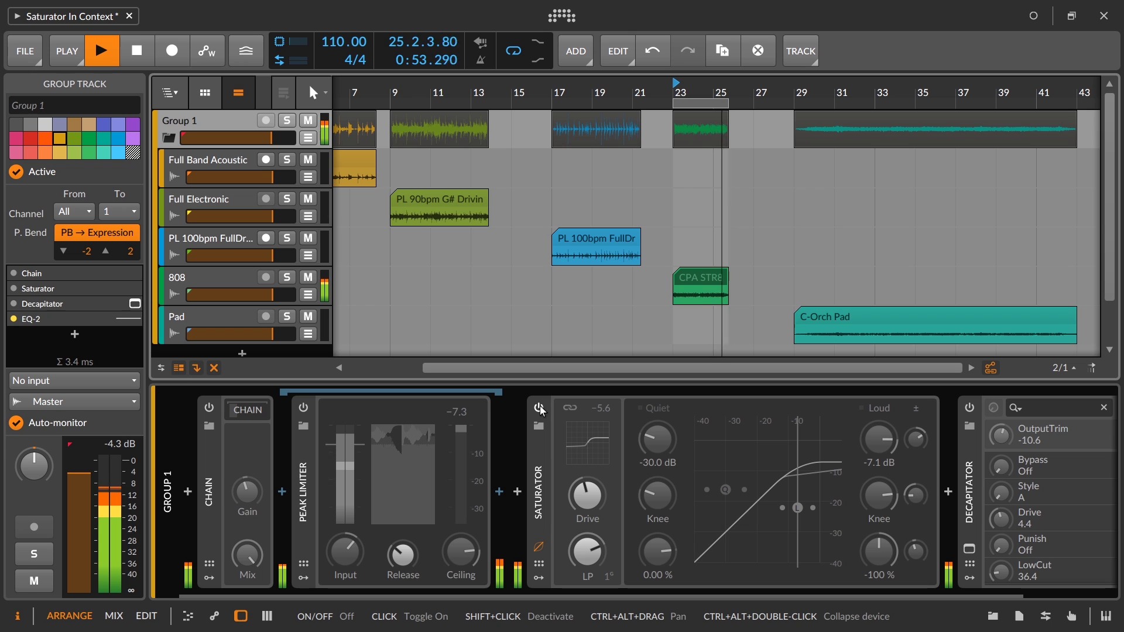
Compare Saturator alone and Decapitator alone on the 808 clip, bypassing each after listening and stopping playback.
left_click(540, 406)
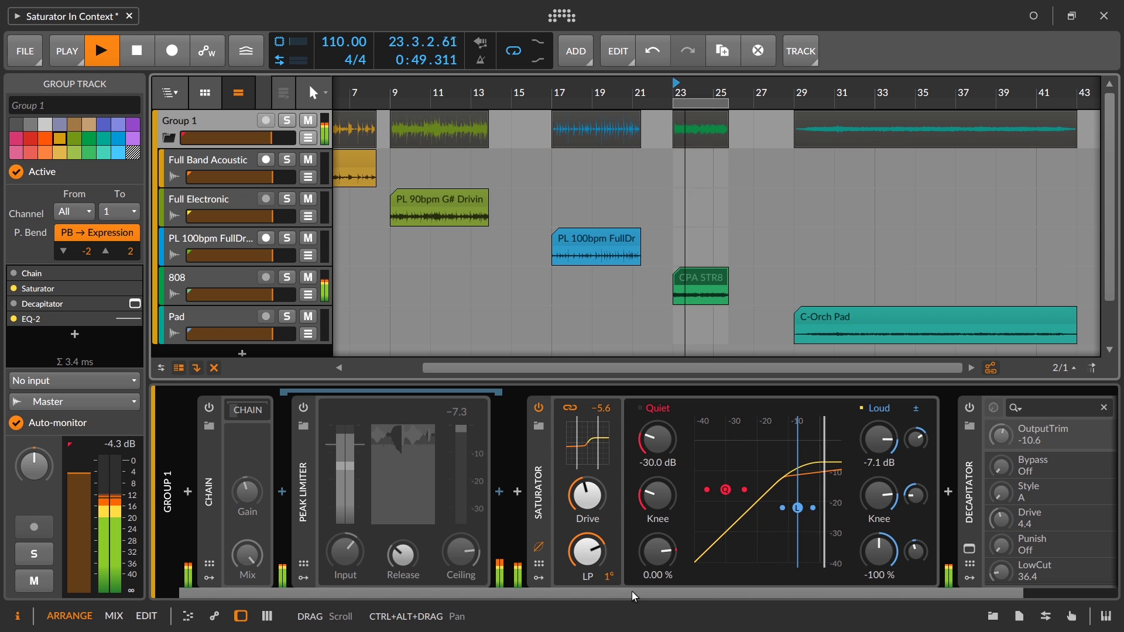
left_click_drag(631, 591, 761, 592)
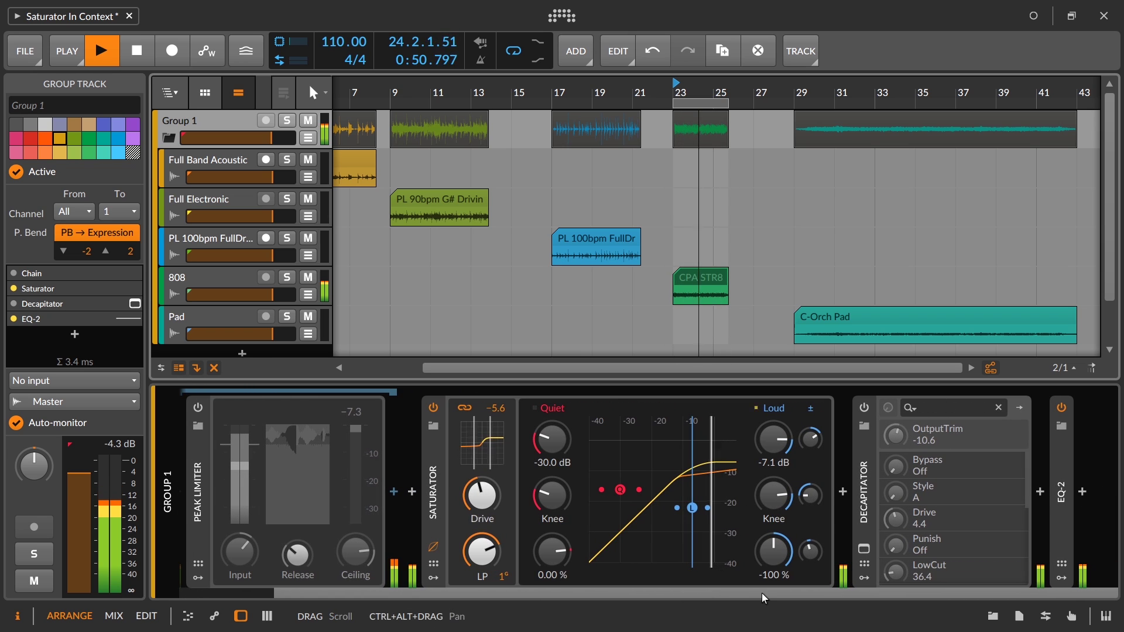
left_click(434, 408)
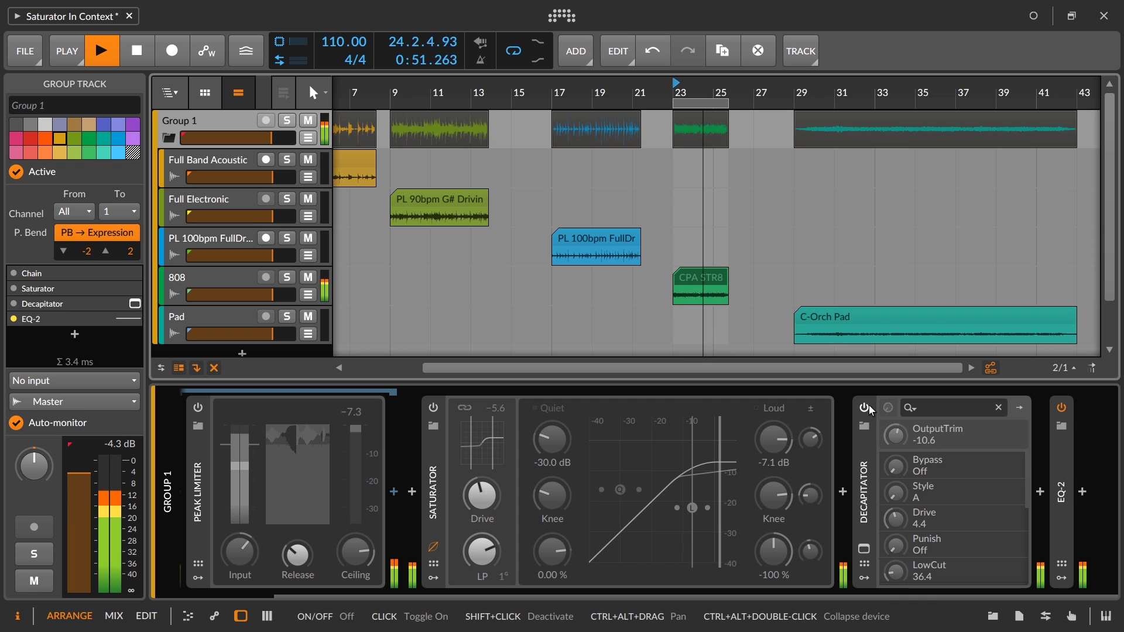
left_click(866, 408)
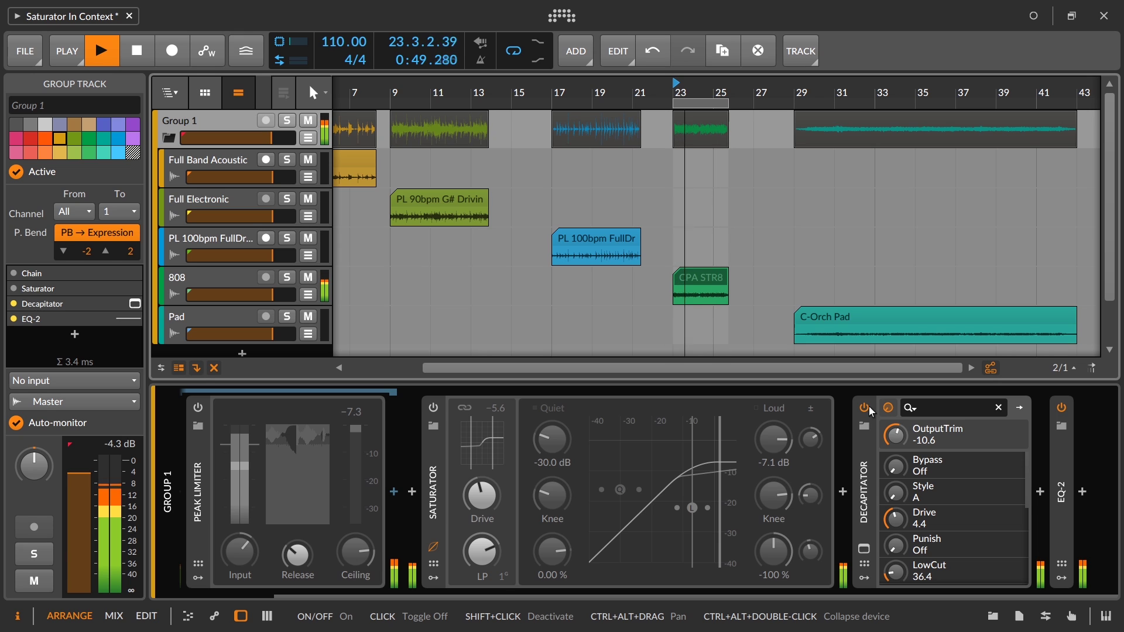
left_click(865, 408)
key("space")
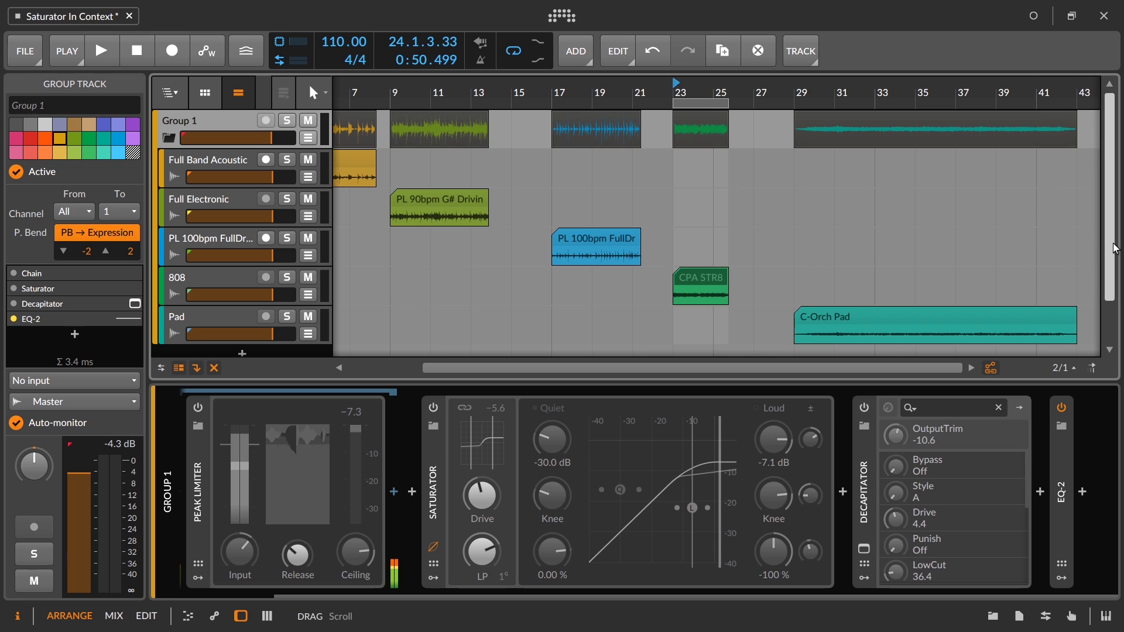
Play the C-Orch Pad clip from bar 29 and compare it unprocessed and with Peak Limiter alone.
left_click_drag(1112, 272, 1113, 311)
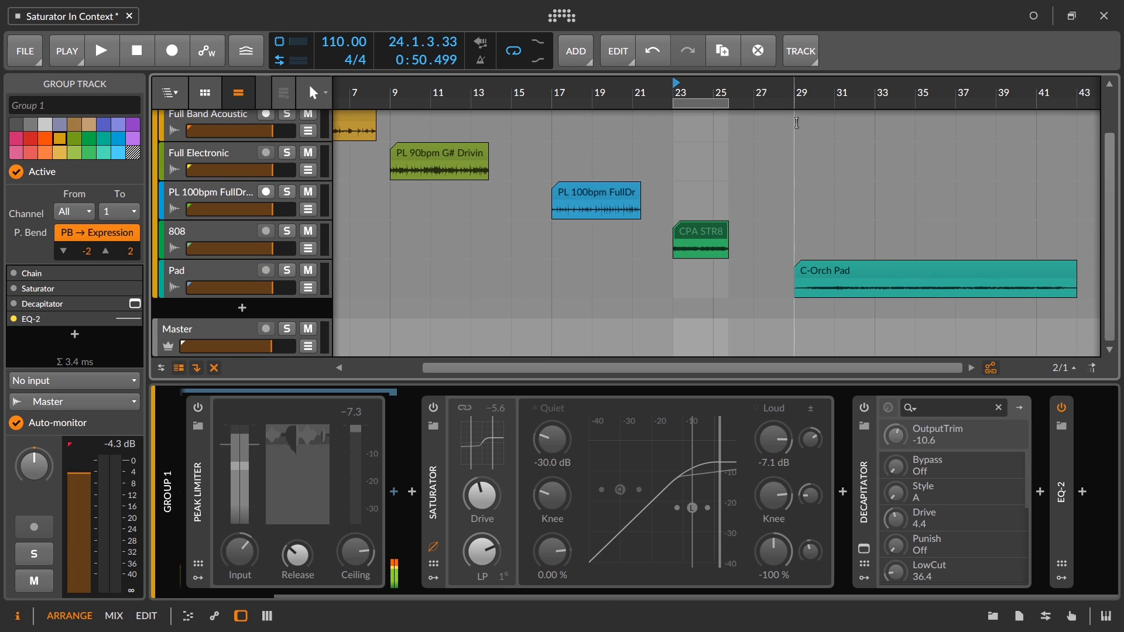
left_click(802, 91)
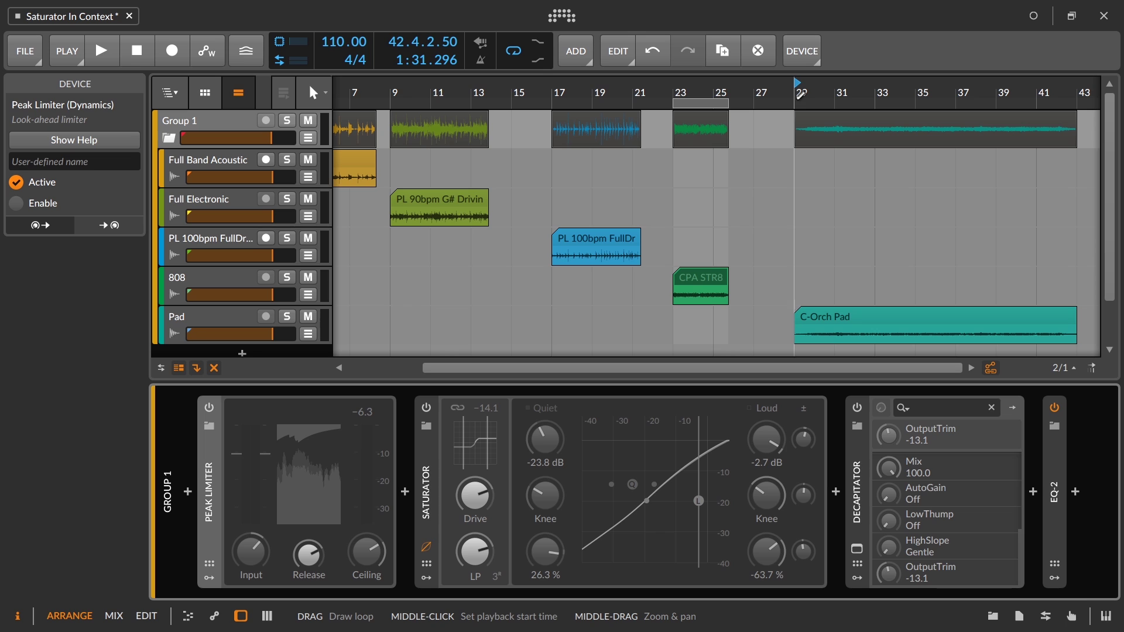
left_click_drag(1112, 286, 1108, 303)
key("space")
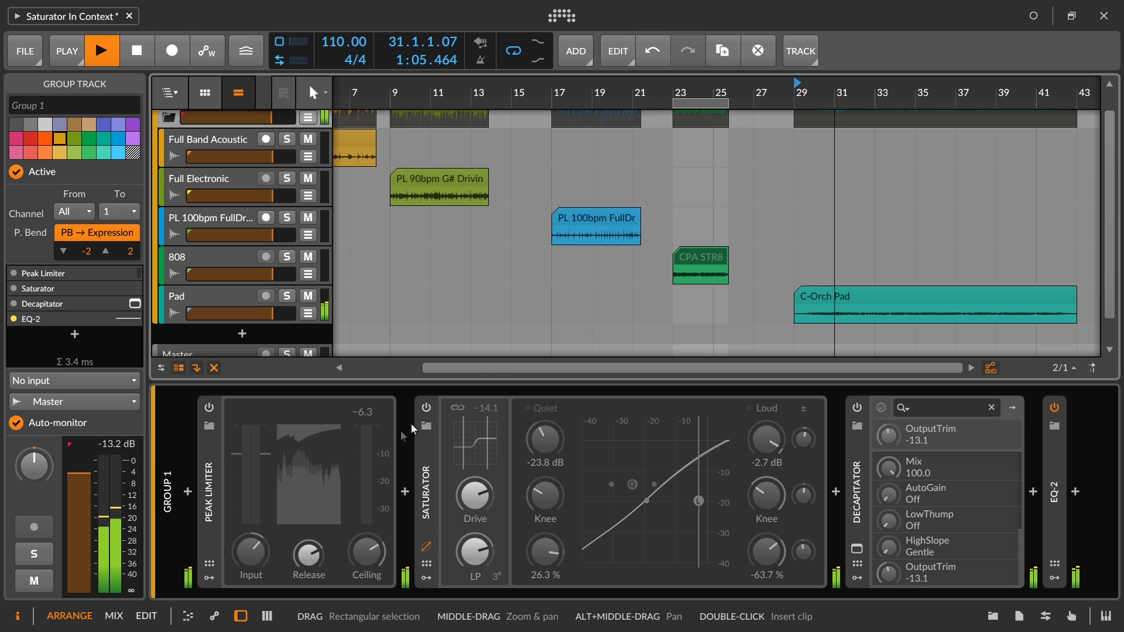
left_click(206, 409)
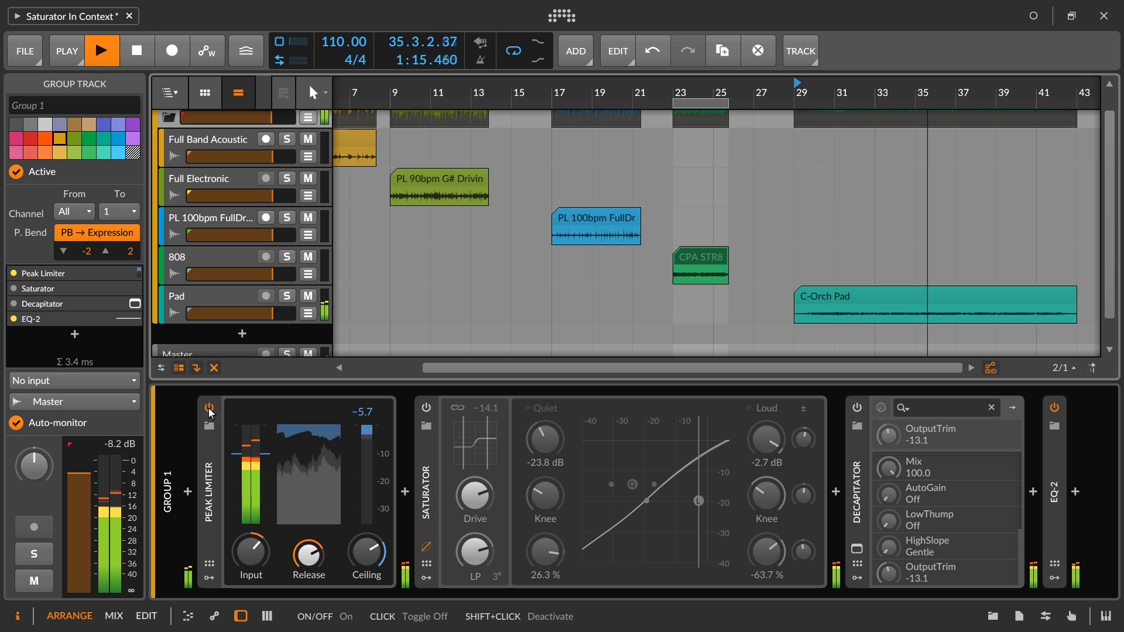
left_click(209, 410)
Listen to the C-Orch Pad clip with Saturator alone and with Decapitator alone, checking Decapitator's parameters and bypassing each after listening.
left_click(427, 408)
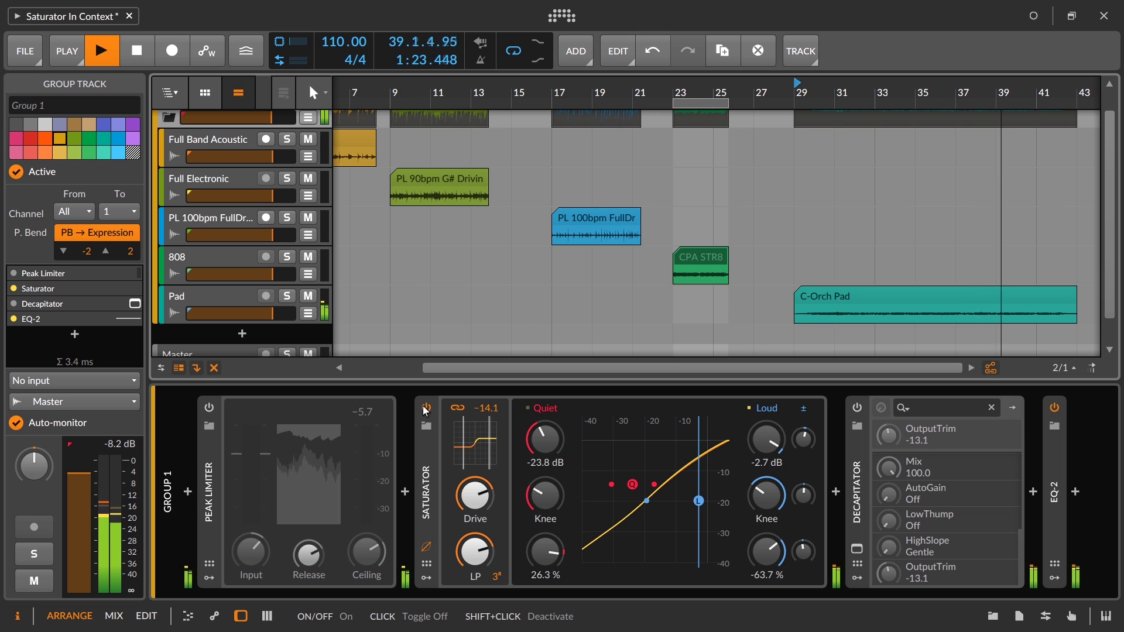
left_click(425, 408)
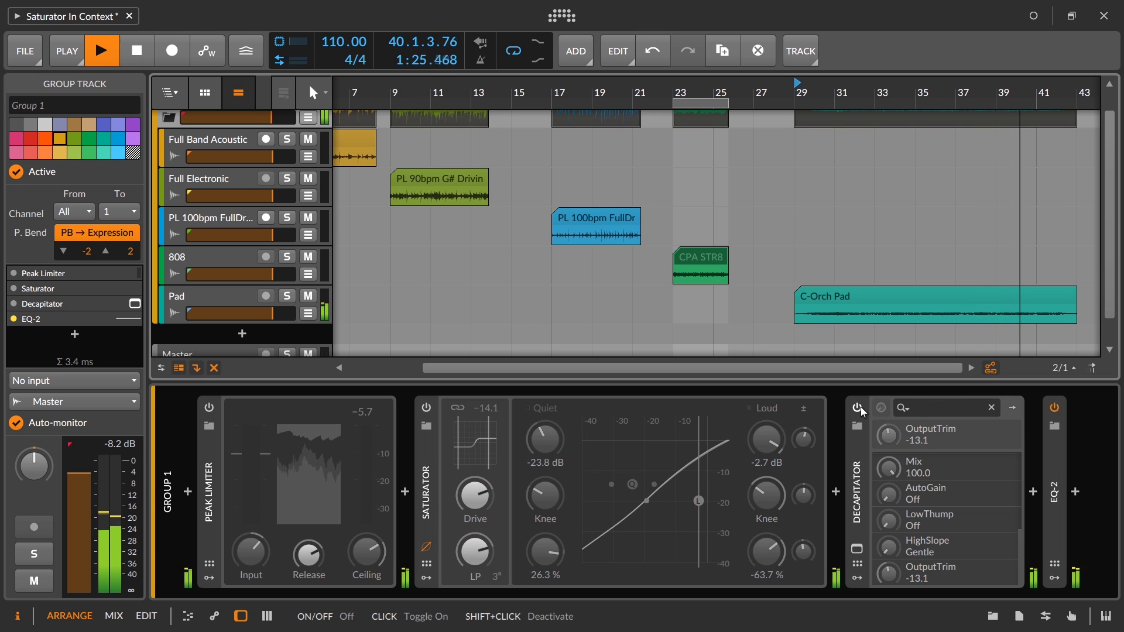
left_click(858, 408)
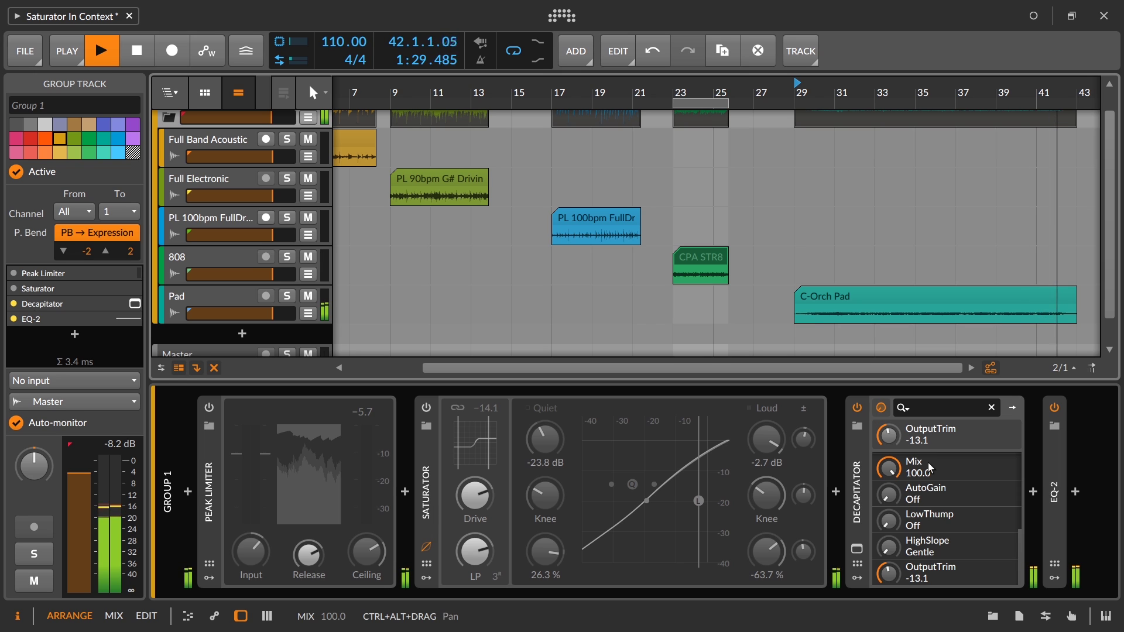
scroll(929, 463, "up", 5)
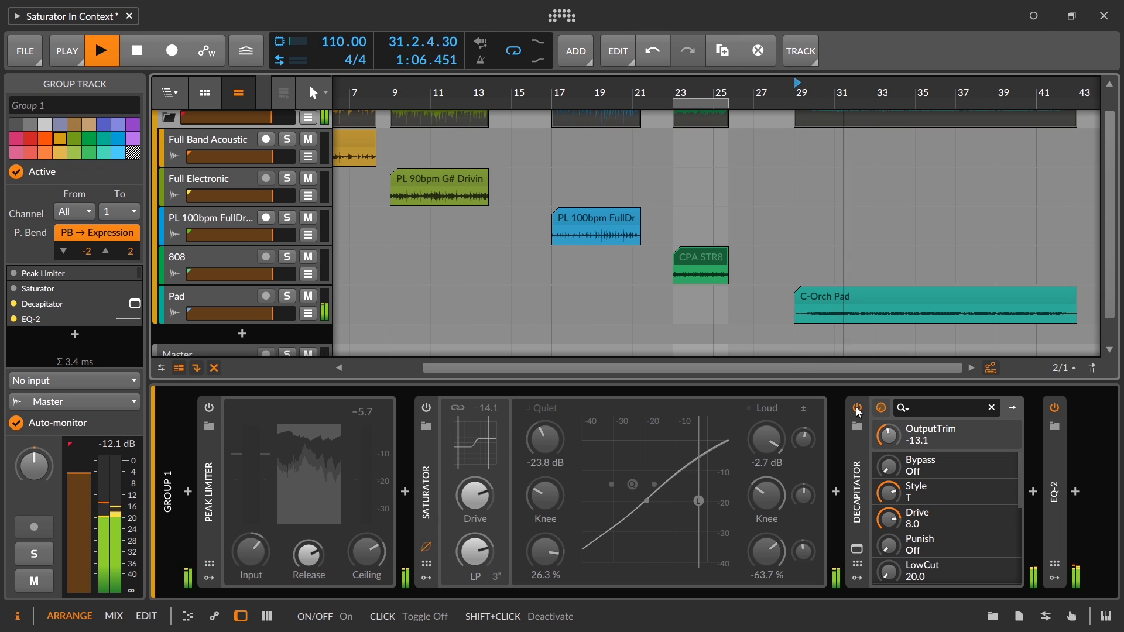
left_click(857, 409)
Switch Saturator on and off again on the C-Orch Pad clip, enable Peak Limiter for comparison and stop playback.
left_click(427, 408)
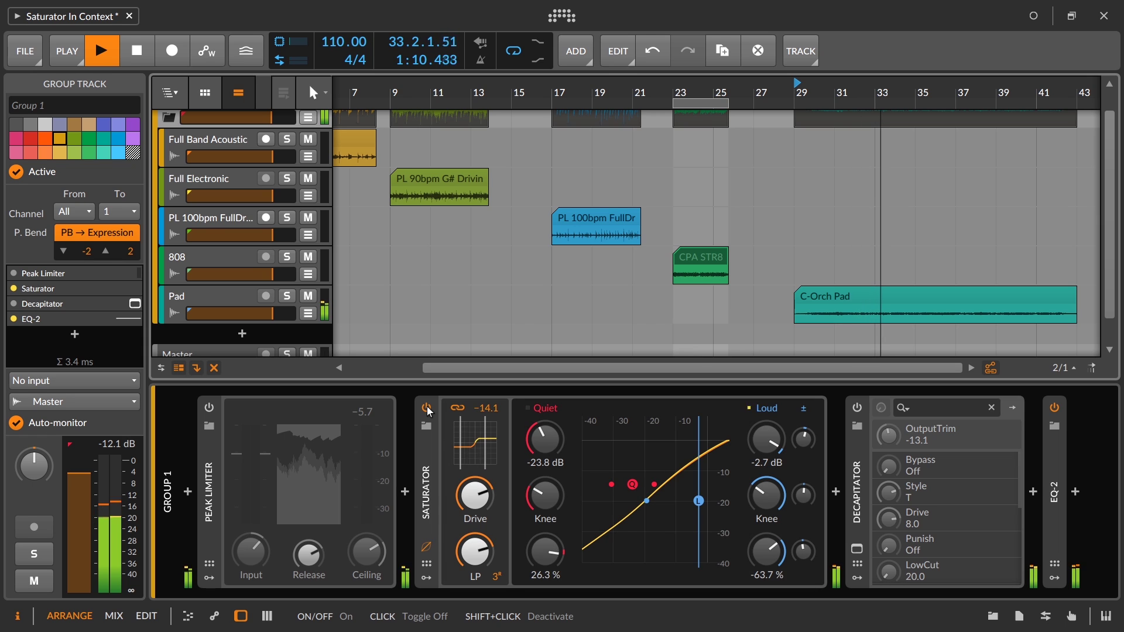
left_click(427, 408)
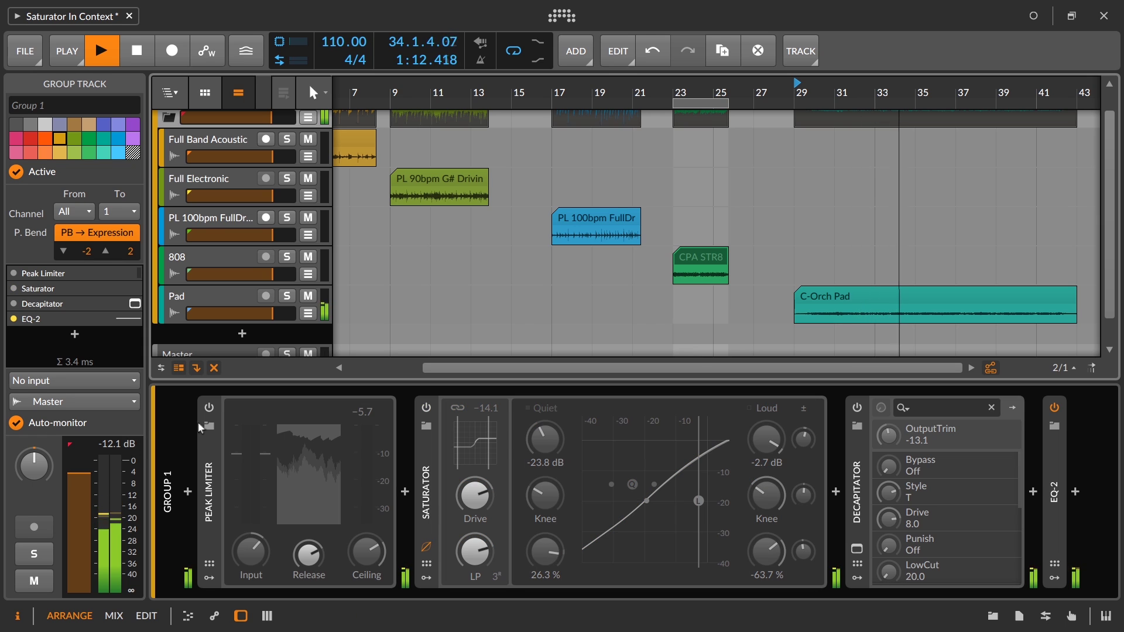
left_click(205, 412)
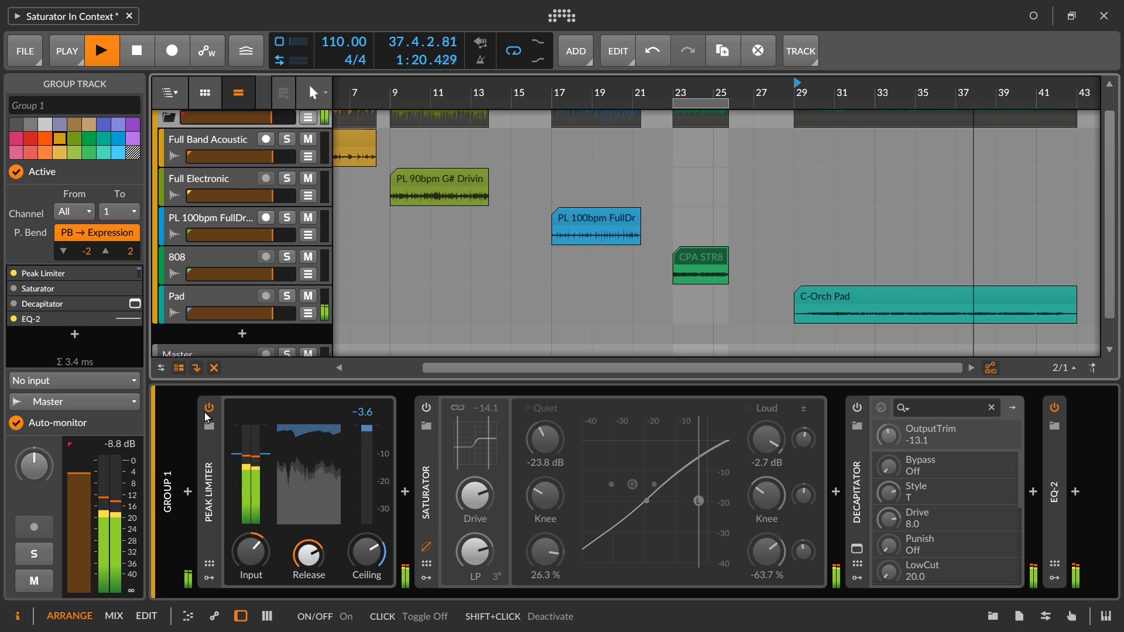
key("space")
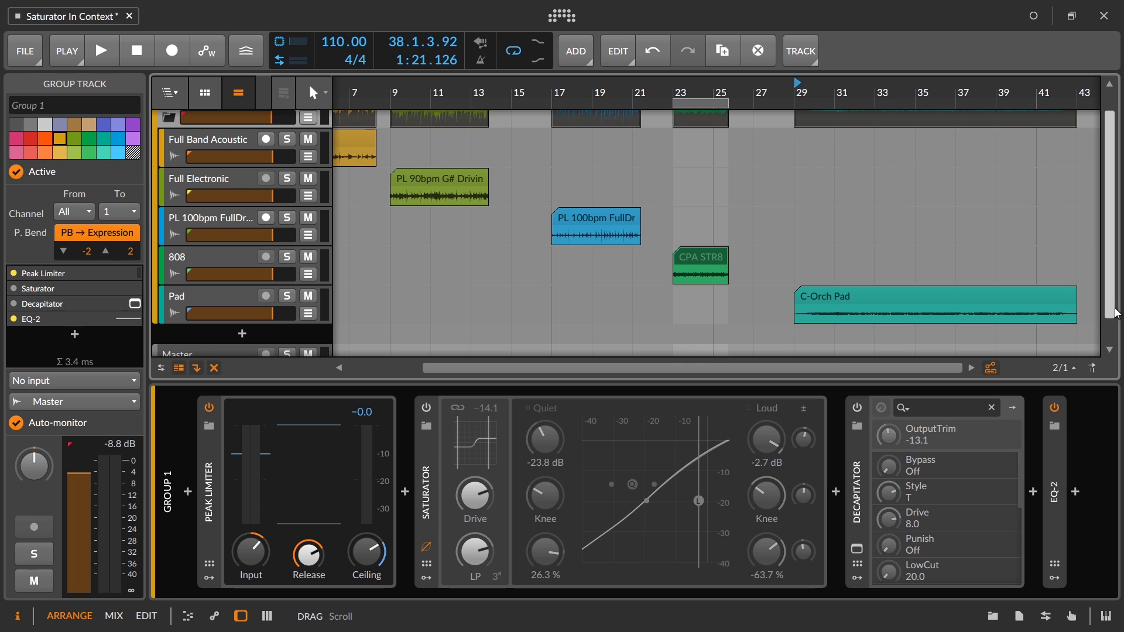
mouse_move(1117, 314)
left_mouse_down()
mouse_move(1112, 331)
mouse_move(1111, 309)
left_mouse_up()
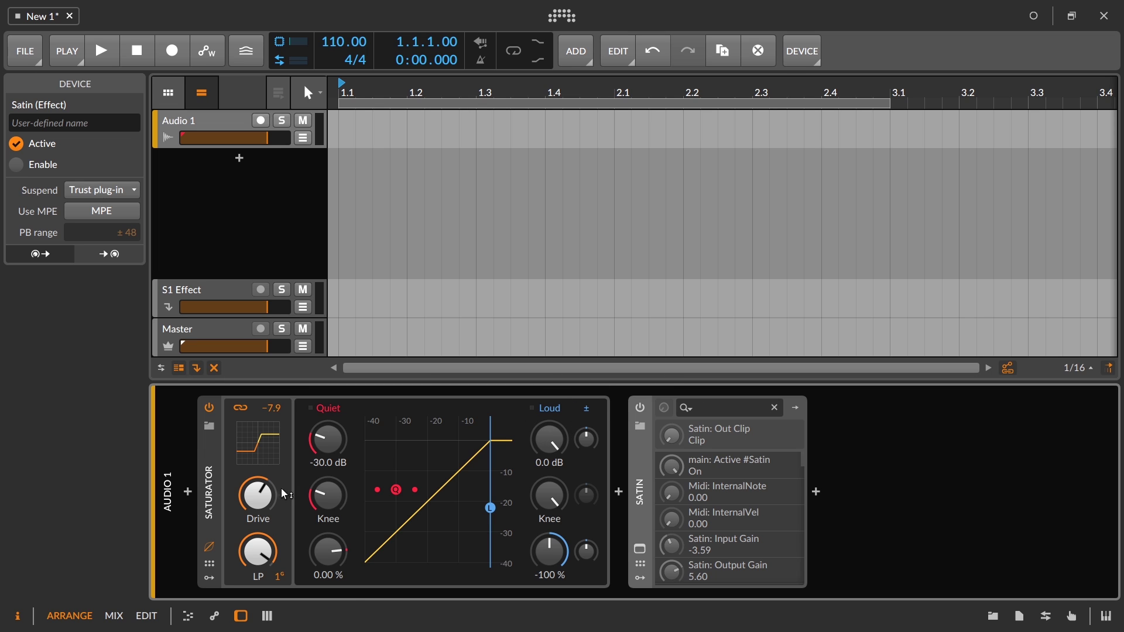
Browse replacement presets for Saturator, filter them to the first listed creator and preview Chipium.
left_click(209, 427)
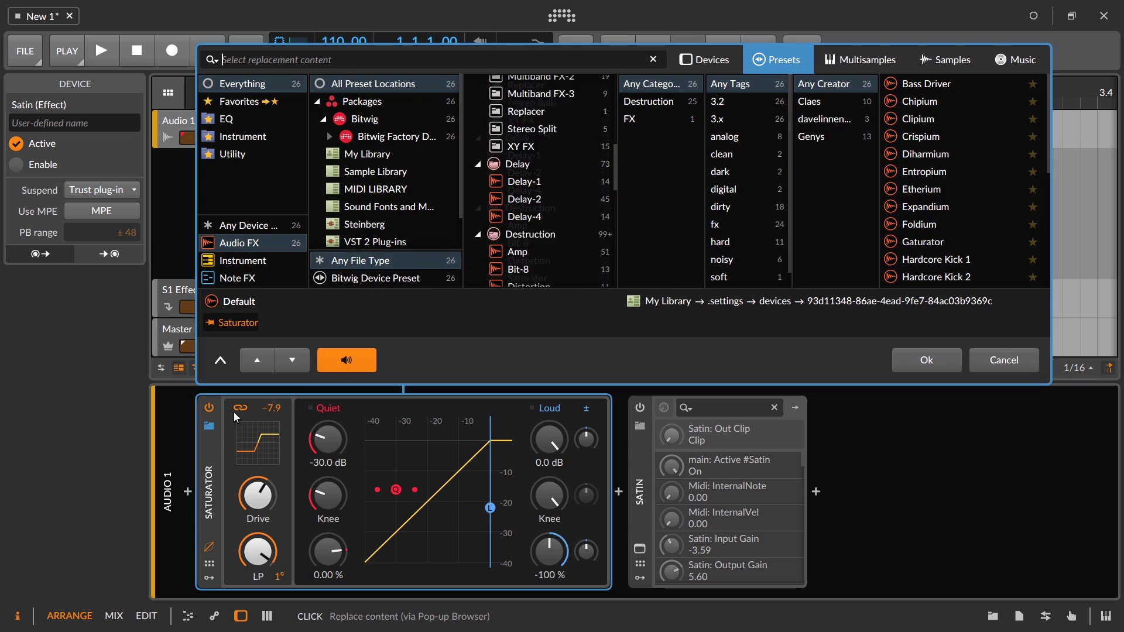
left_click(864, 107)
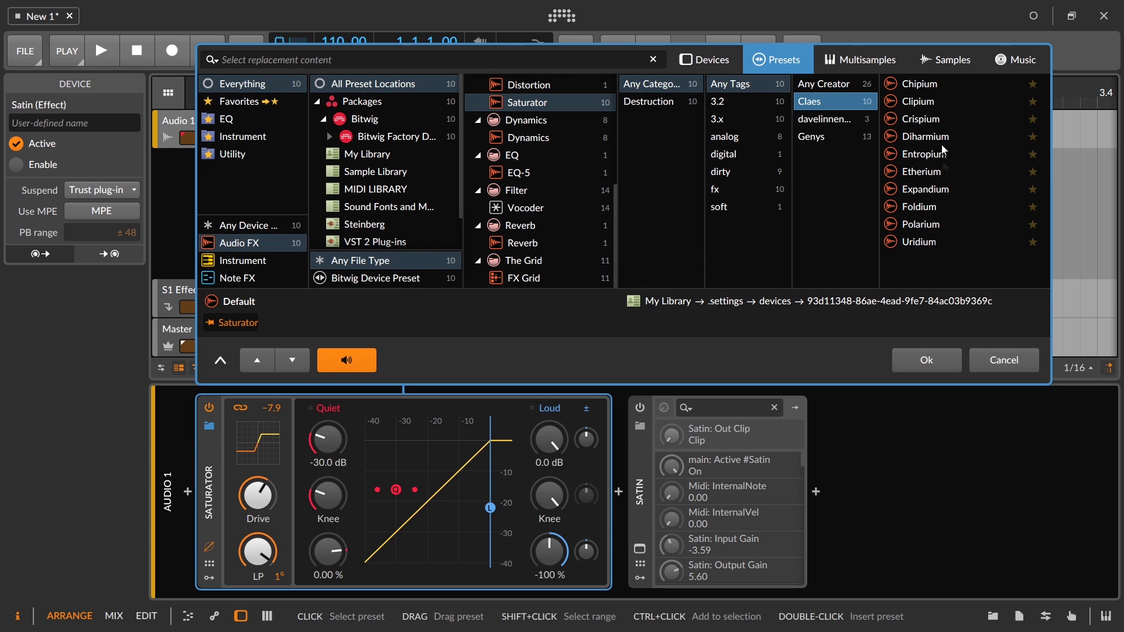
left_click(934, 90)
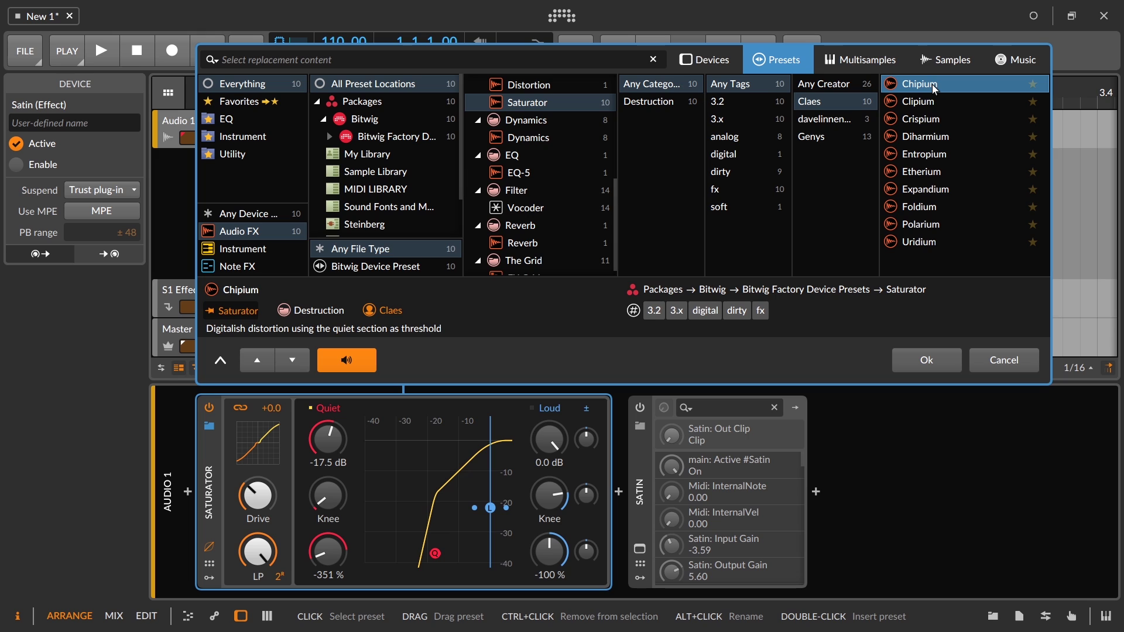
Preview the filtered Saturator presets from Clipium through Polarium, return to Chipium and cancel the preset replacement.
key("Down")
key("Down")
key("Down")
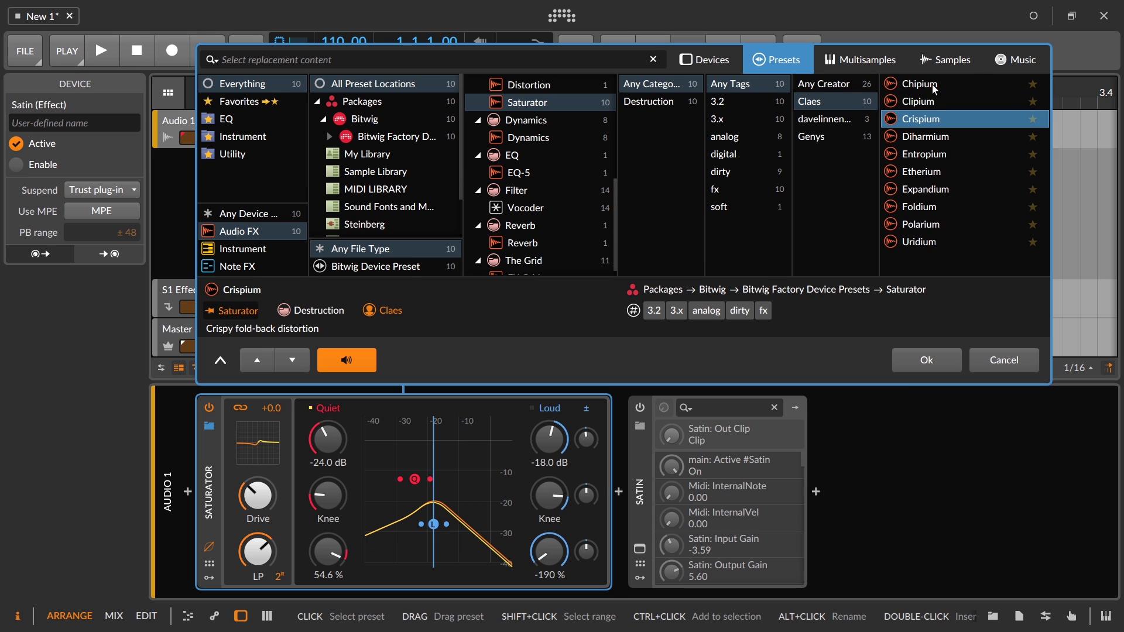
key("Down")
key("Down")
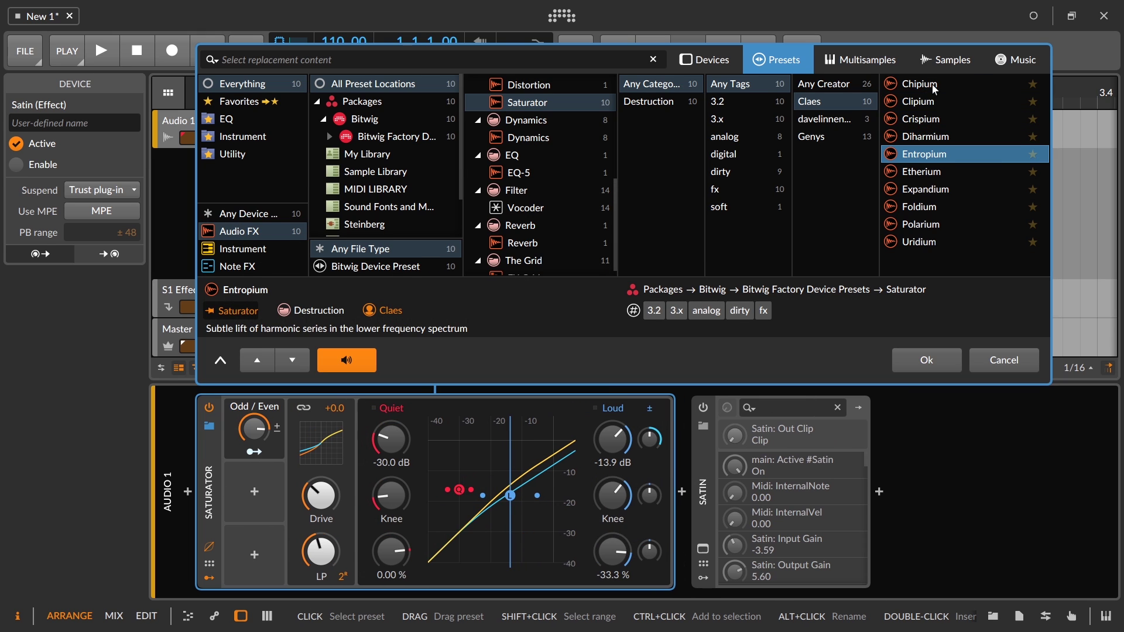
key("Down")
key("Down")
key("Down")
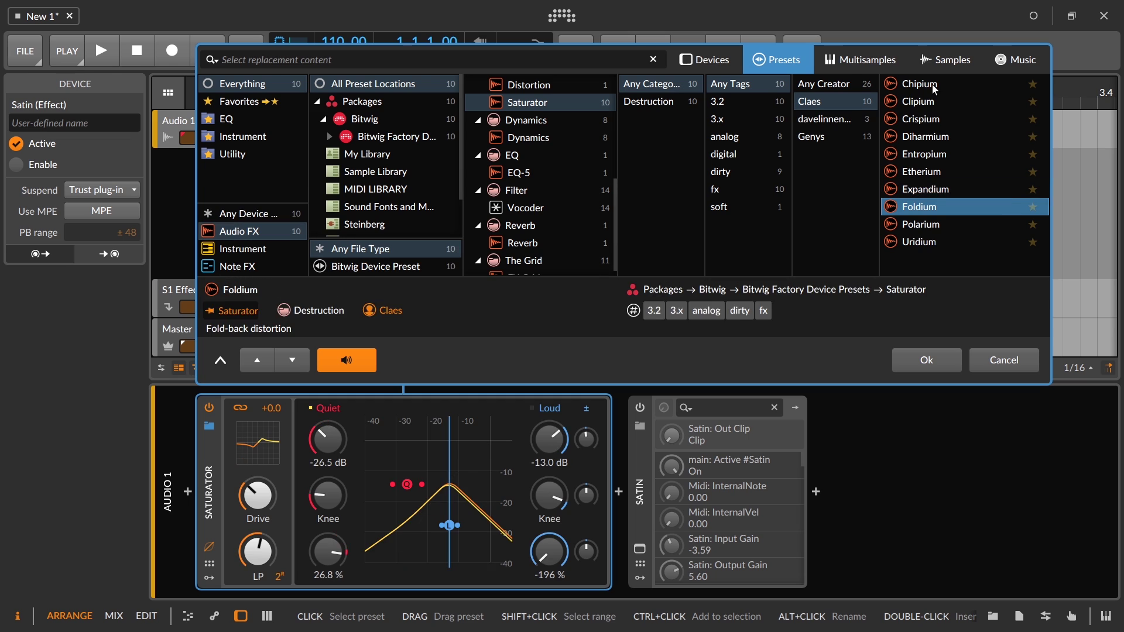
key("Down")
key("Up")
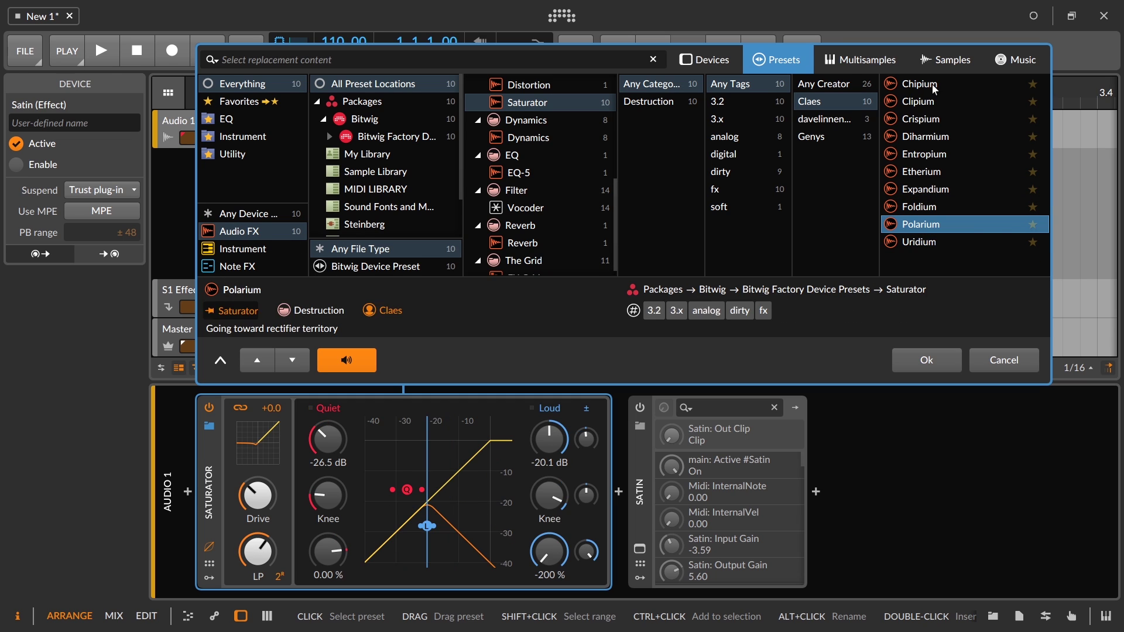
left_click(935, 86)
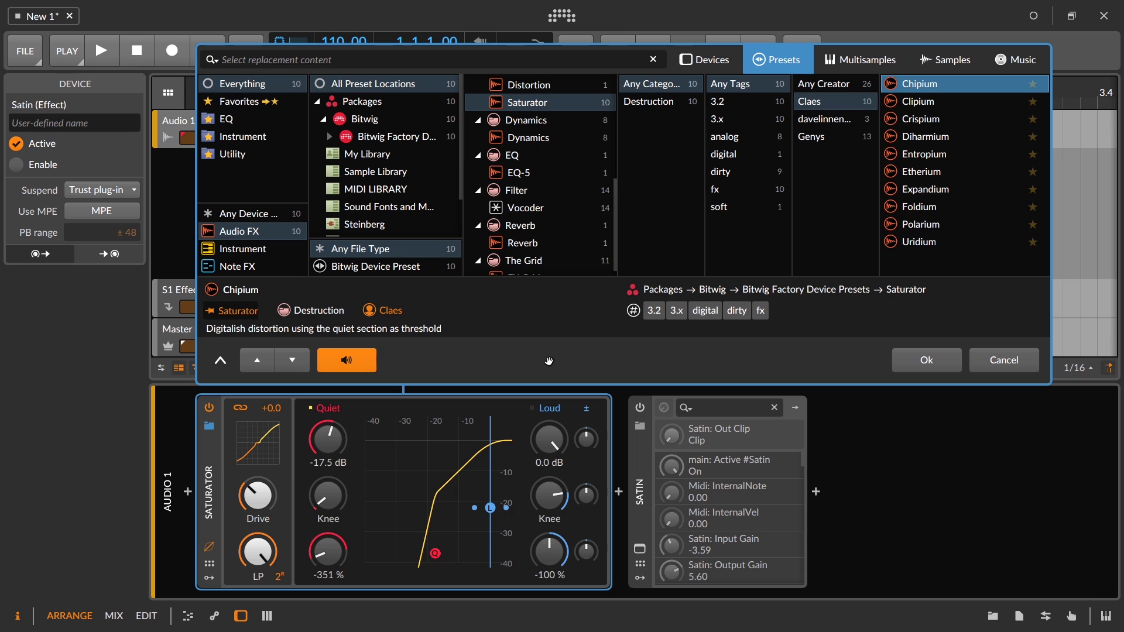
left_click(988, 362)
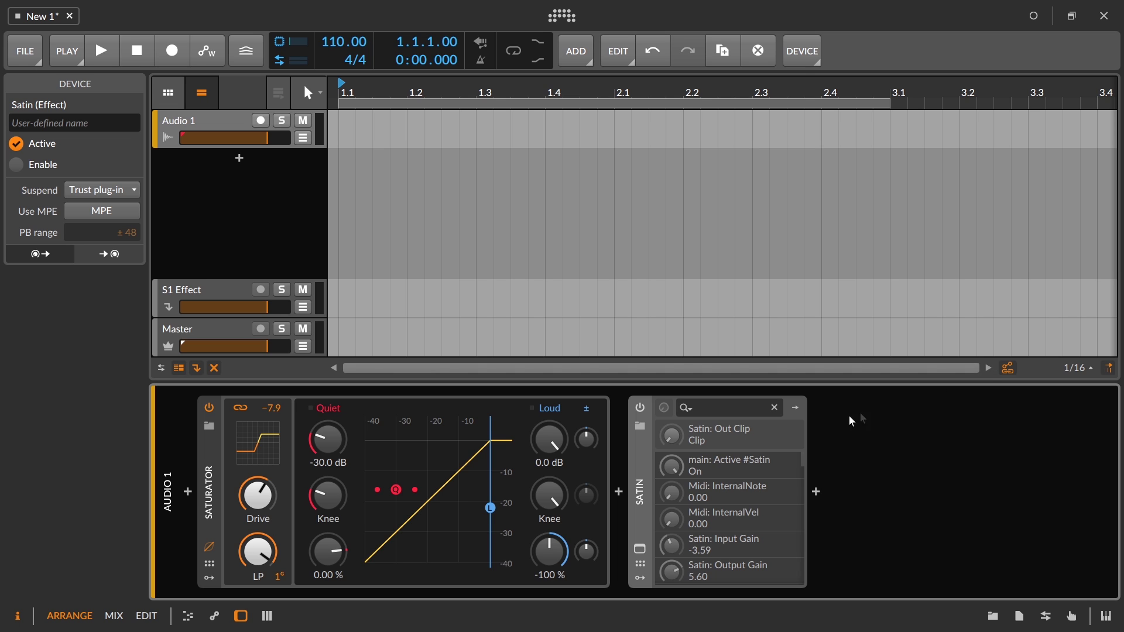
Open Satin's plug-in window, view its Studio Mode preset list and close the window.
left_click(642, 551)
left_click(635, 142)
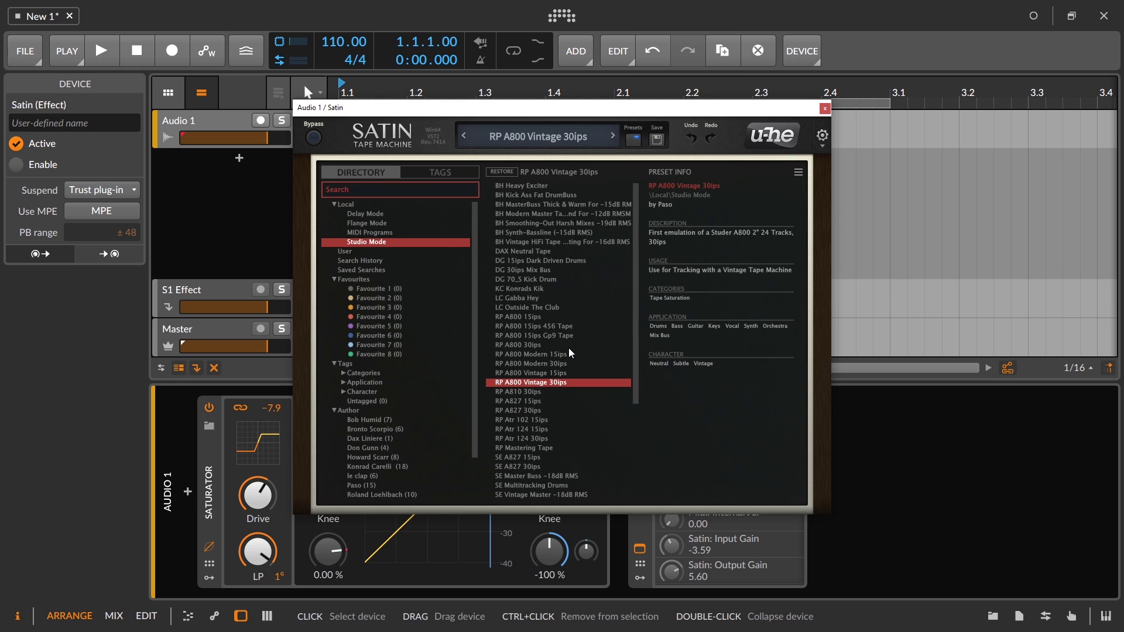
left_click(826, 109)
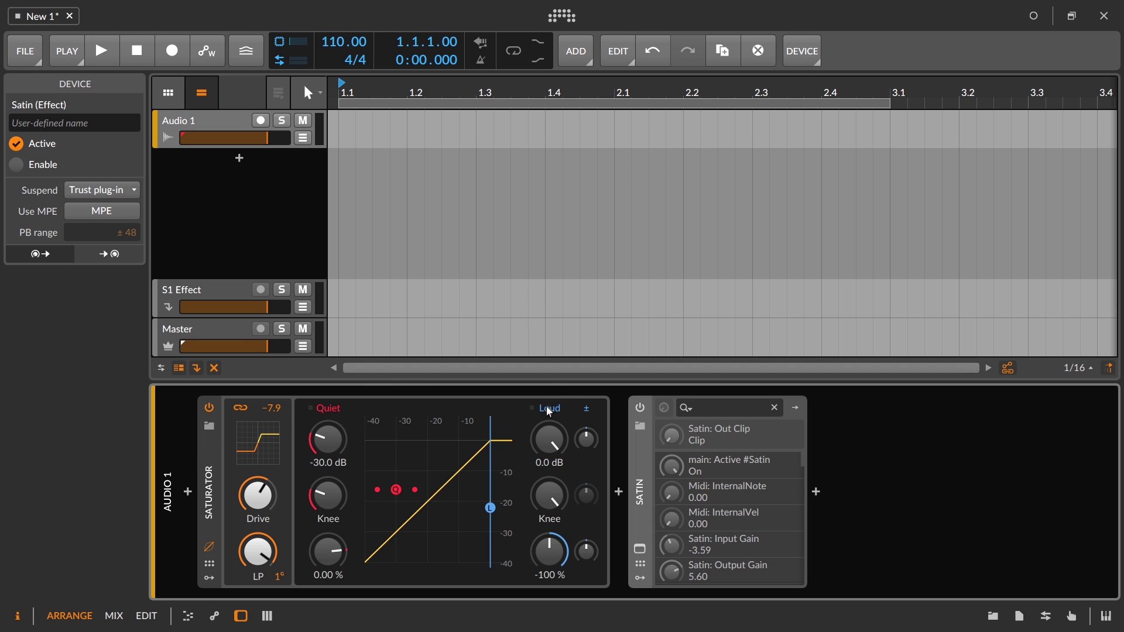
Lower Saturator's Loud threshold to -4.7 dB, hide the curve editor, raise Drive until the linked output gain is -12.0, and show the editor again.
left_click_drag(549, 412, 586, 420)
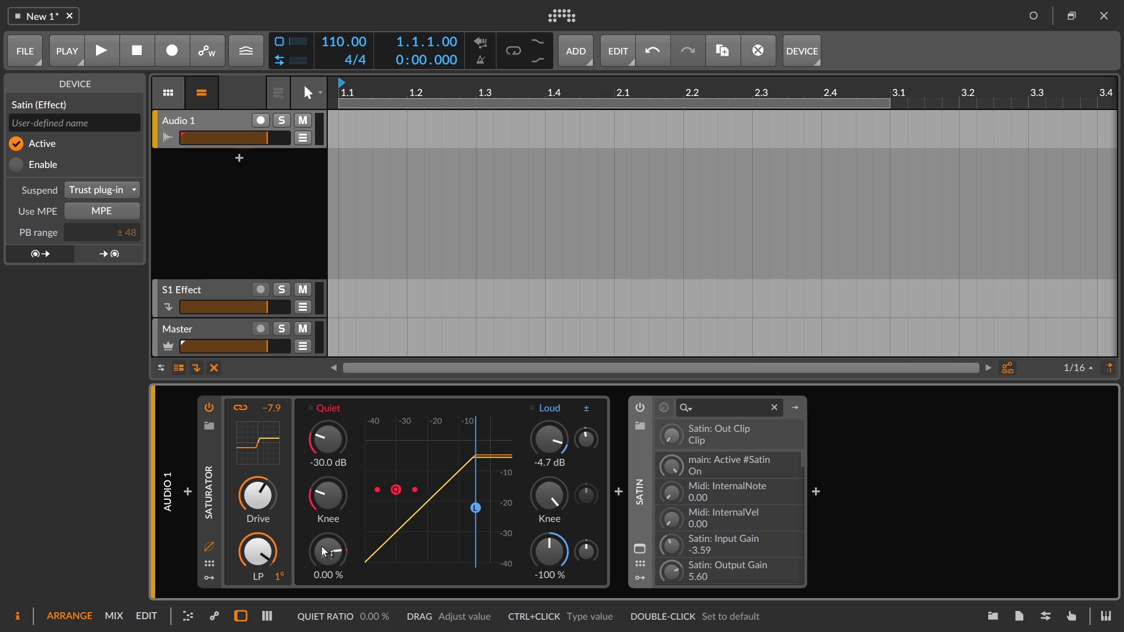
left_click(210, 548)
left_click_drag(258, 494, 257, 475)
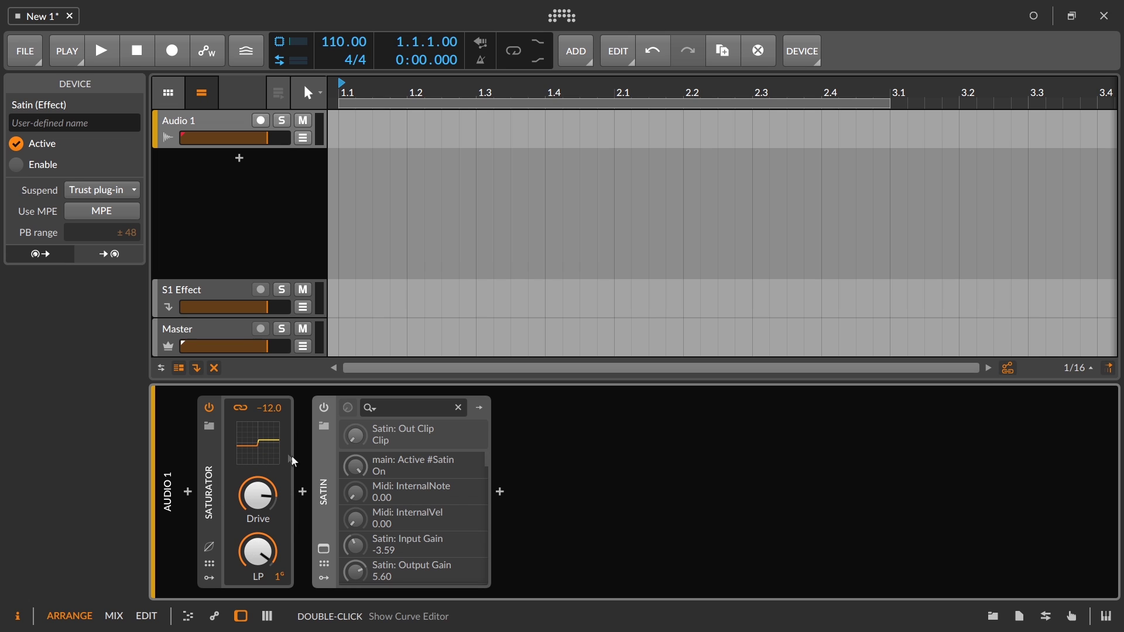
left_click(217, 543)
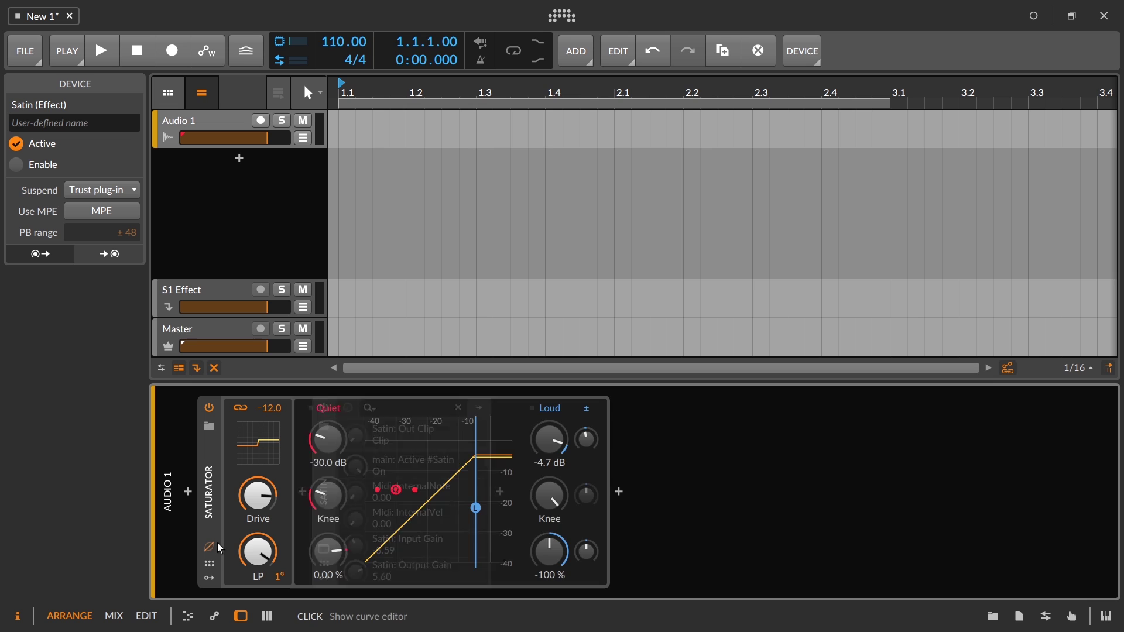